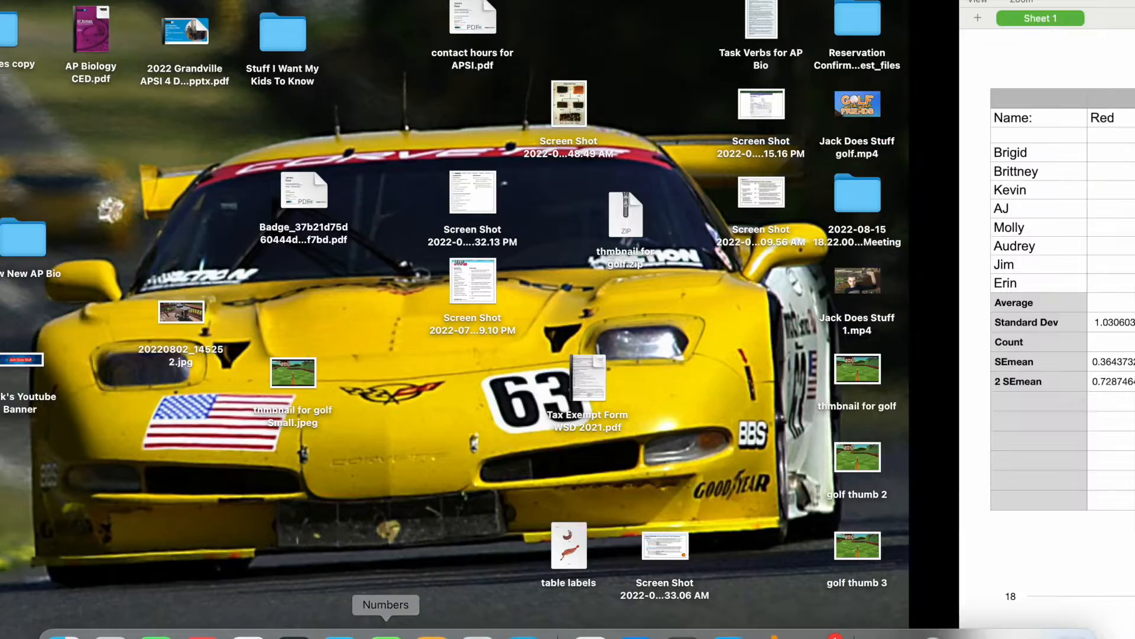
- Create a new blank spreadsheet document
{"action": "left_click", "coordinate": [101, 0]}
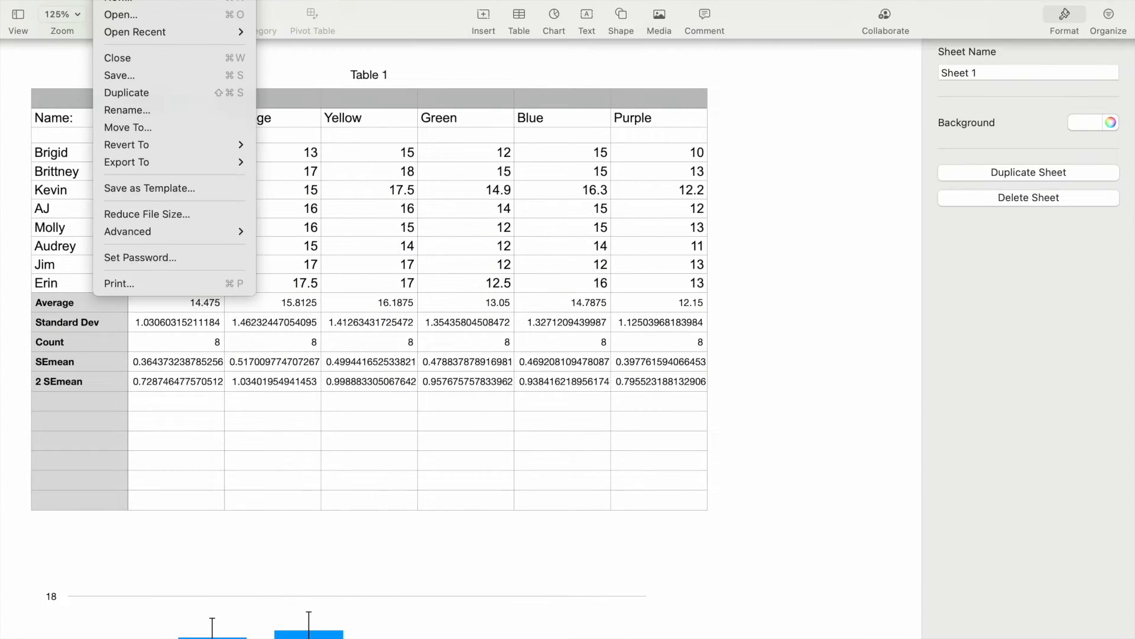
{"action": "left_click", "coordinate": [112, 2]}
{"action": "double_click", "coordinate": [442, 203]}
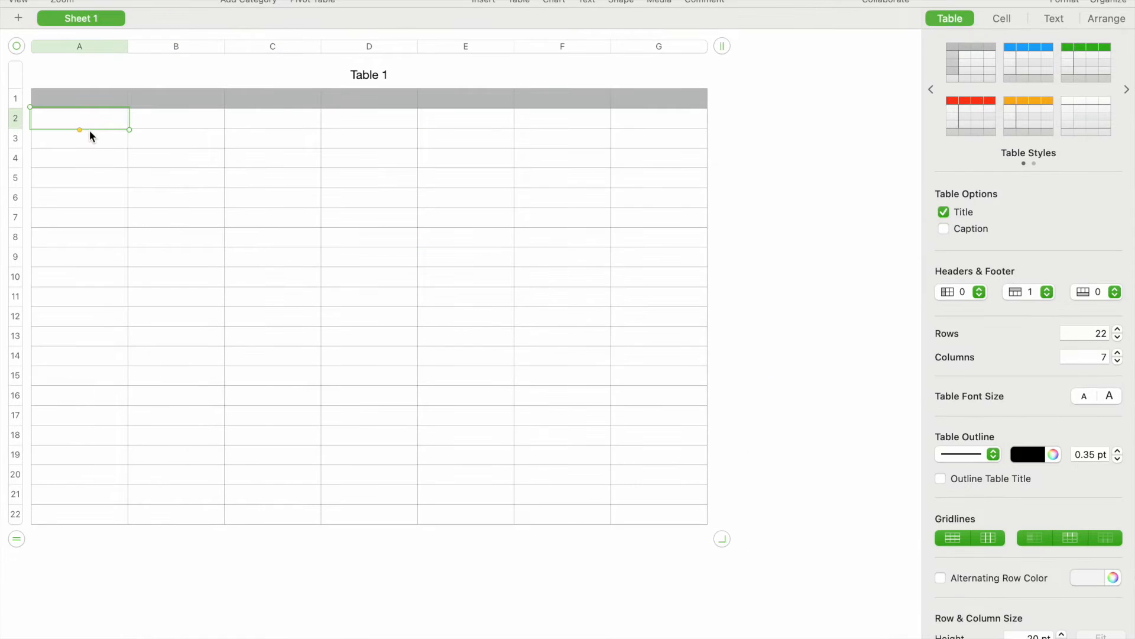
- Enter "Name:" in cell A2 and make the word "Name" bold
{"action": "type", "text": "Name:"}
{"action": "double_click", "coordinate": [55, 118]}
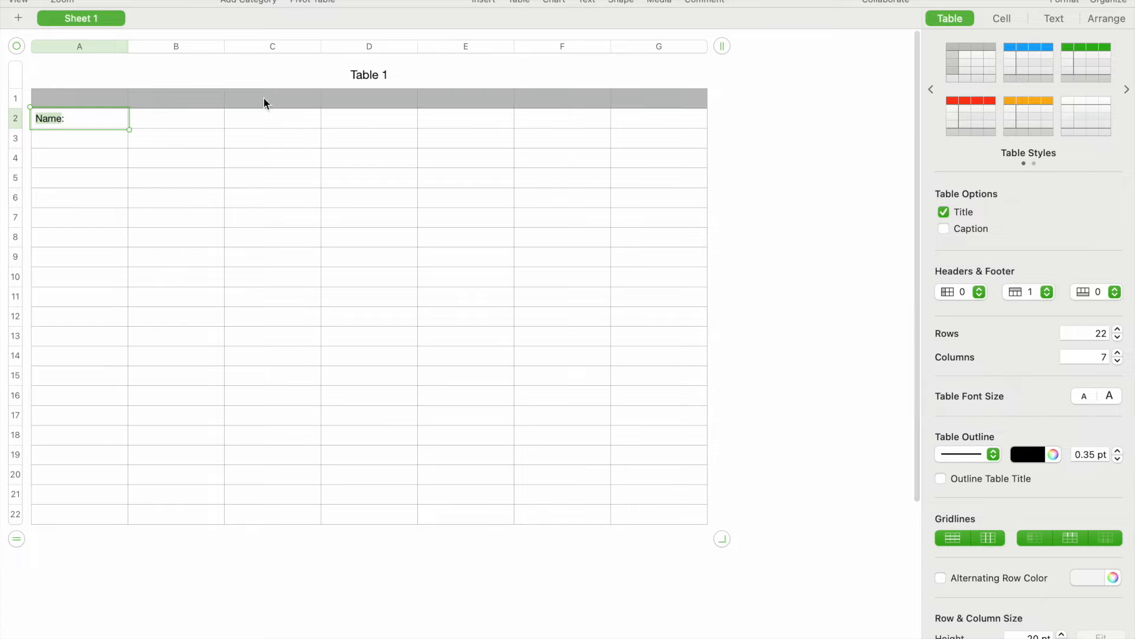
{"action": "left_click", "coordinate": [1055, 19]}
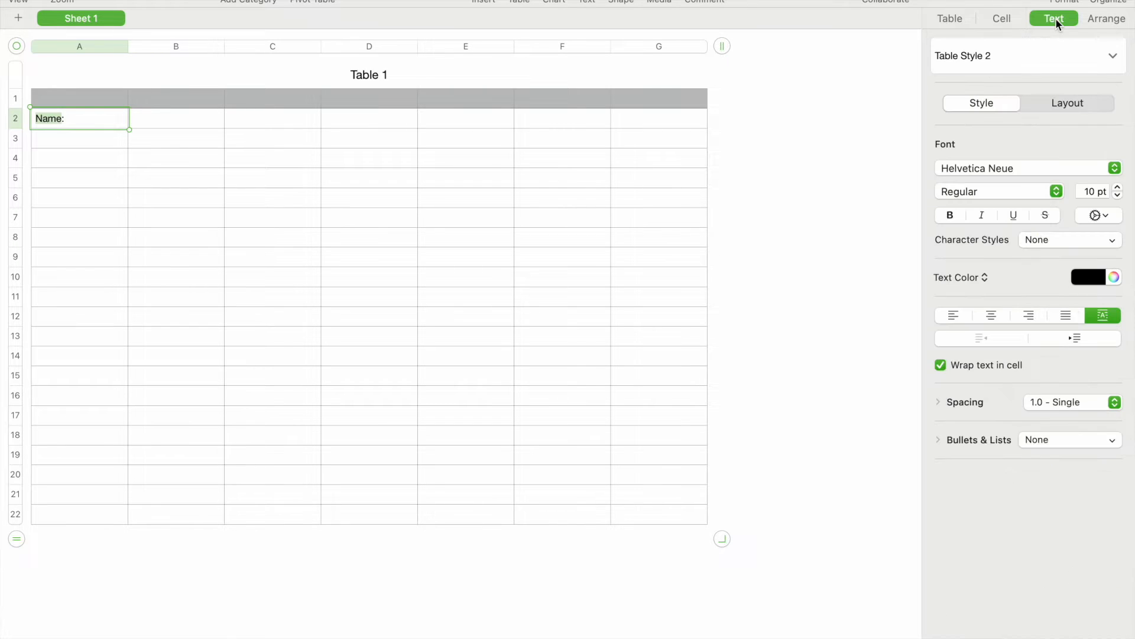
{"action": "left_click", "coordinate": [951, 216]}
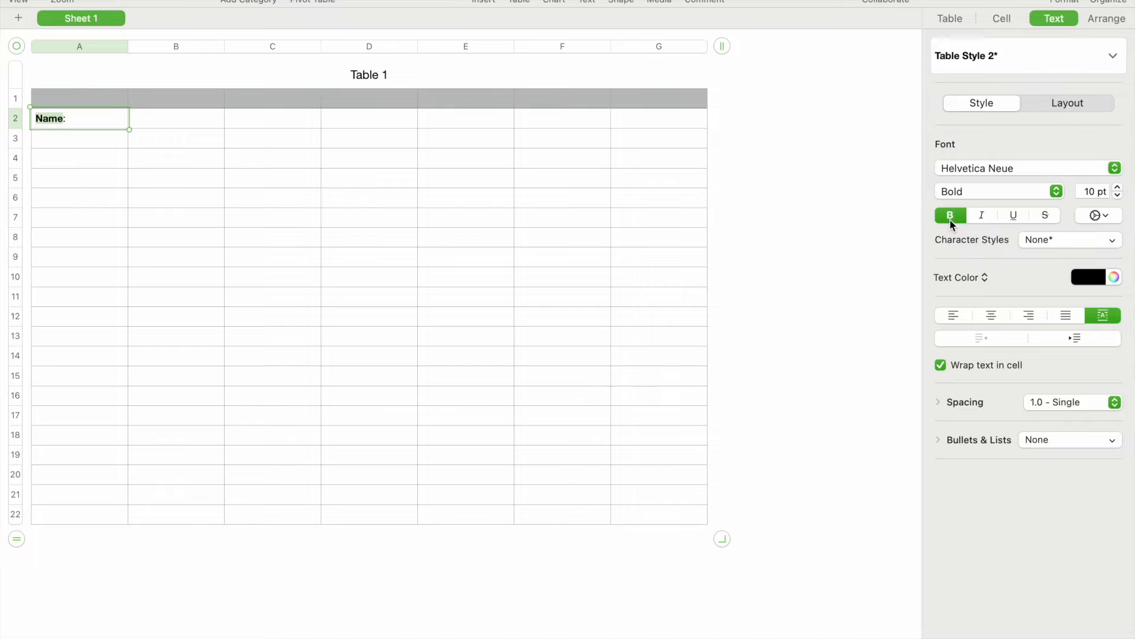
- Paste the copied list of participant names into column A, starting at cell A3
{"action": "left_click", "coordinate": [91, 140]}
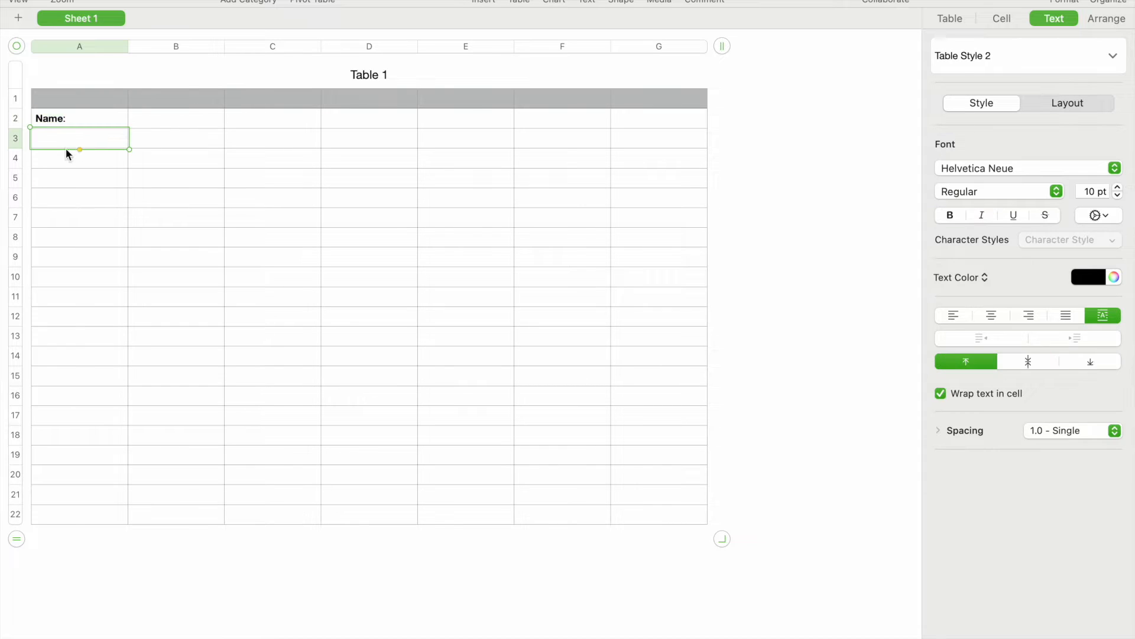
{"action": "right_click", "coordinate": [66, 132]}
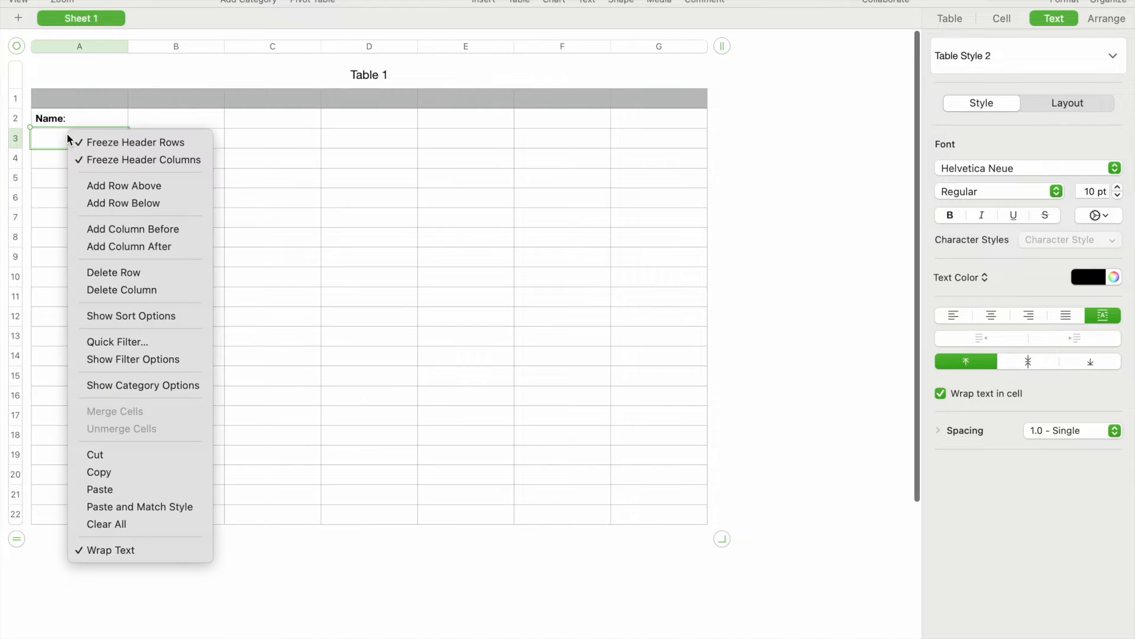
{"action": "left_click", "coordinate": [117, 488]}
- Fill B2:G2 with the headings Red, Orange, Yellow, Green, Blue and Purple, and paste the copied data values starting at B3
{"action": "left_click", "coordinate": [180, 129]}
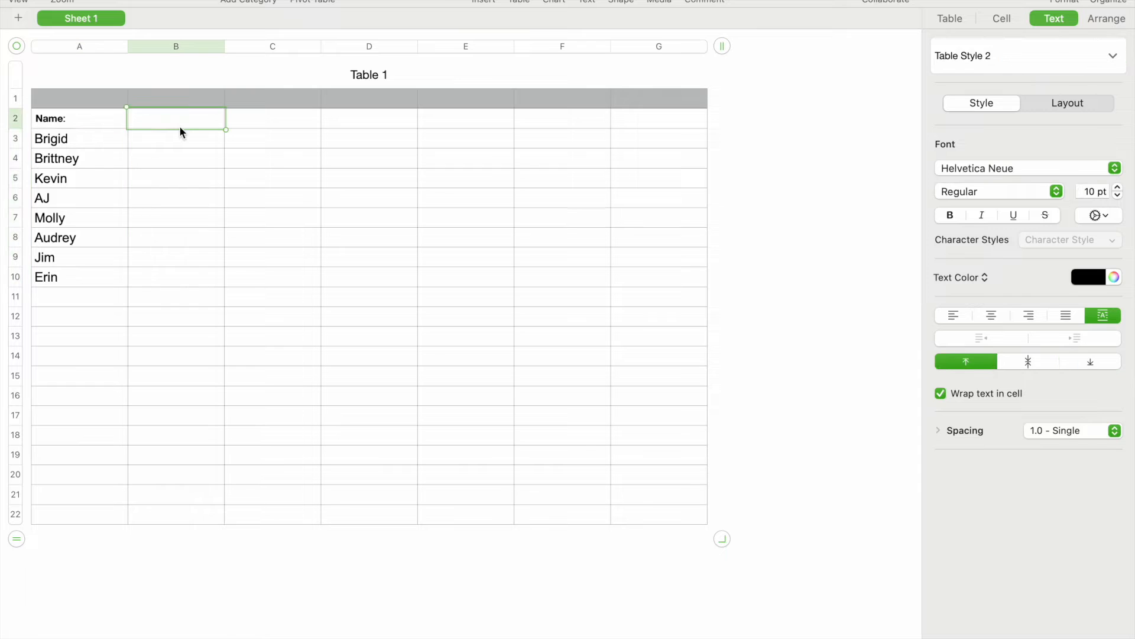
{"action": "type", "text": "Red\tOrange\tYellow\tGreen\tBlue\tPurple"}
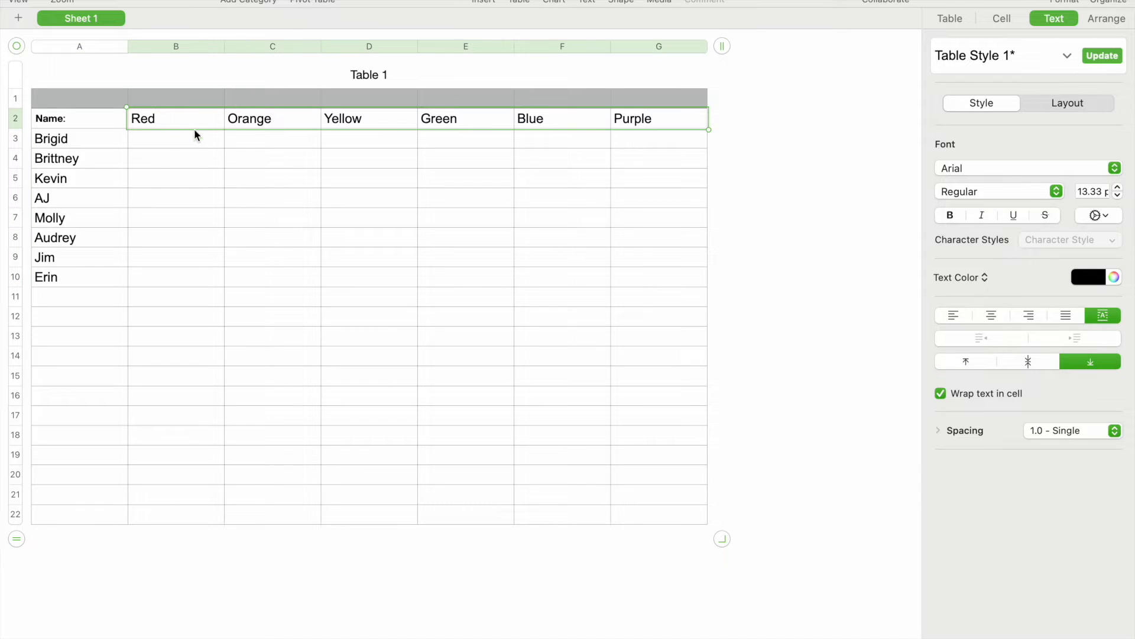
{"action": "left_click", "coordinate": [164, 141]}
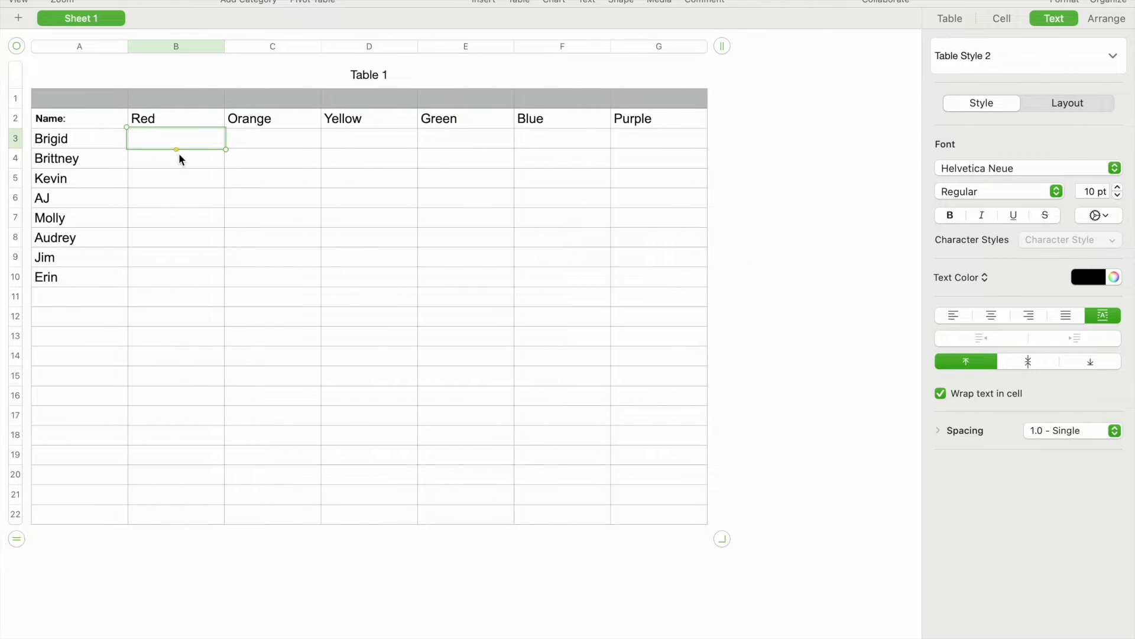
{"action": "right_click", "coordinate": [194, 133]}
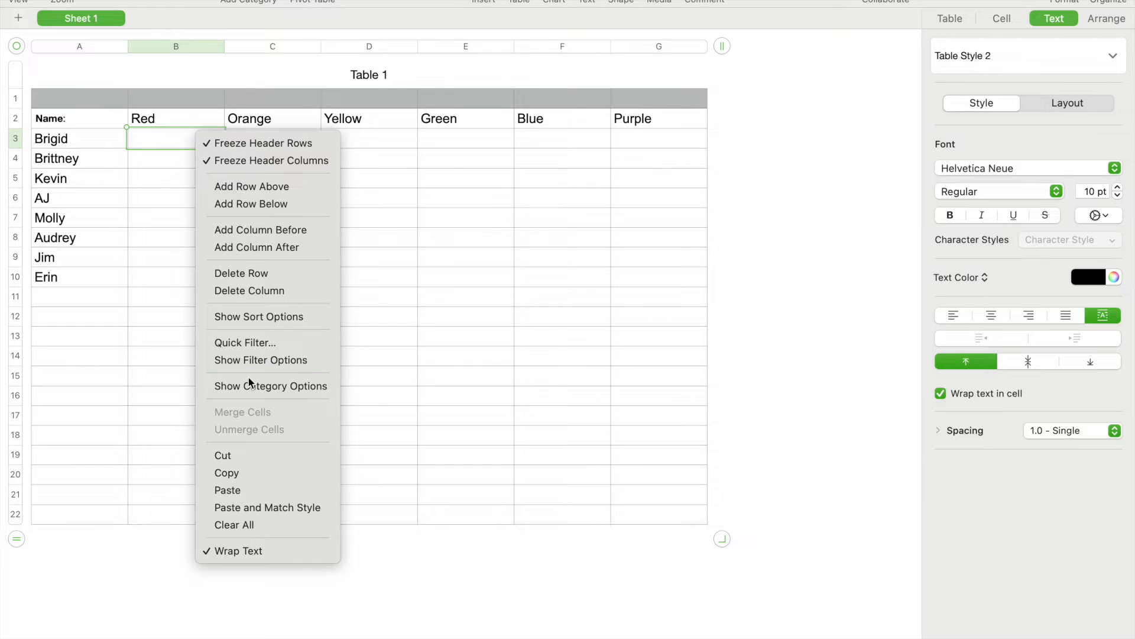
{"action": "left_click", "coordinate": [242, 489]}
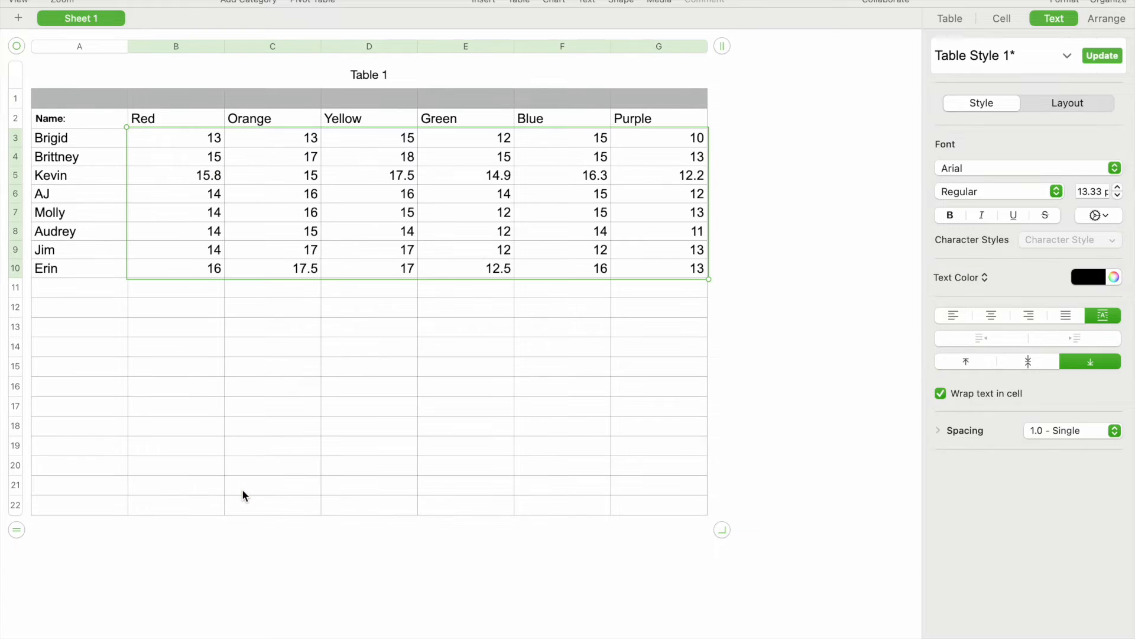
- Label cell A11, below the last name, "Average"
{"action": "left_click", "coordinate": [182, 297]}
{"action": "left_click", "coordinate": [87, 297]}
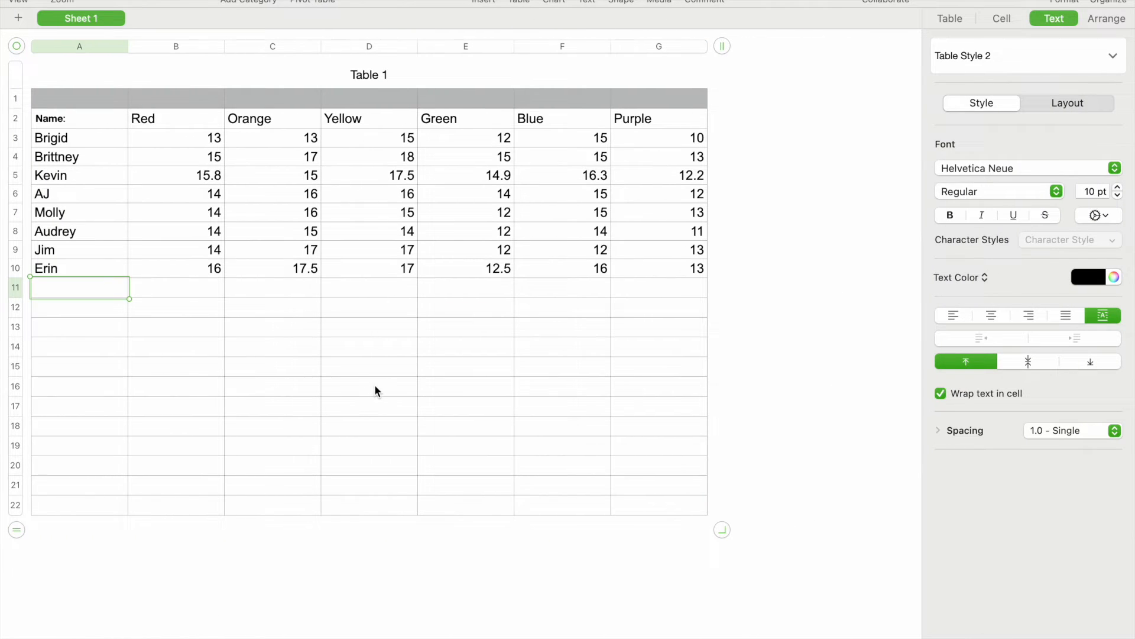
{"action": "left_click", "coordinate": [73, 291]}
{"action": "type", "text": "A"}
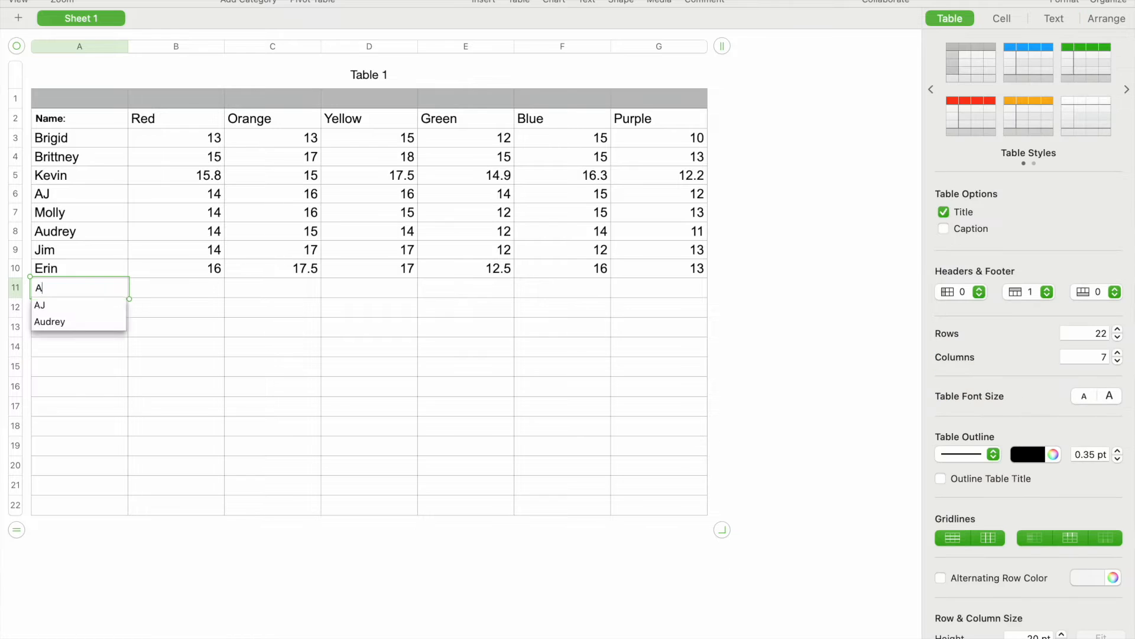
{"action": "type", "text": "verage"}
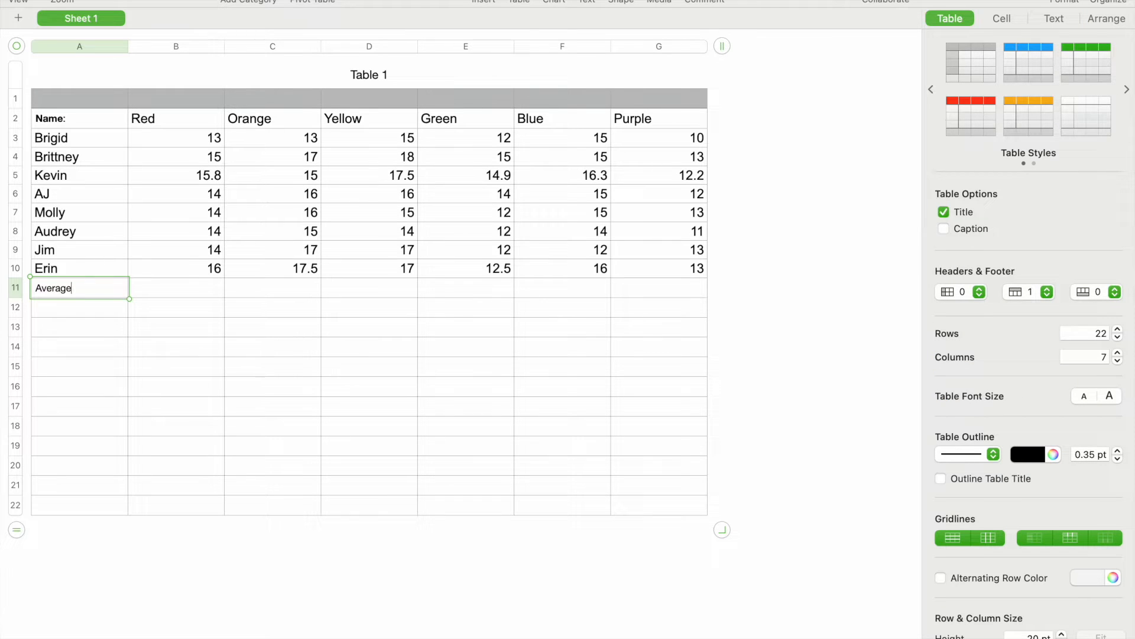
- Calculate the Red column's average in cell B11 with the AVERAGE function over B3:B10
{"action": "key", "text": "Tab"}
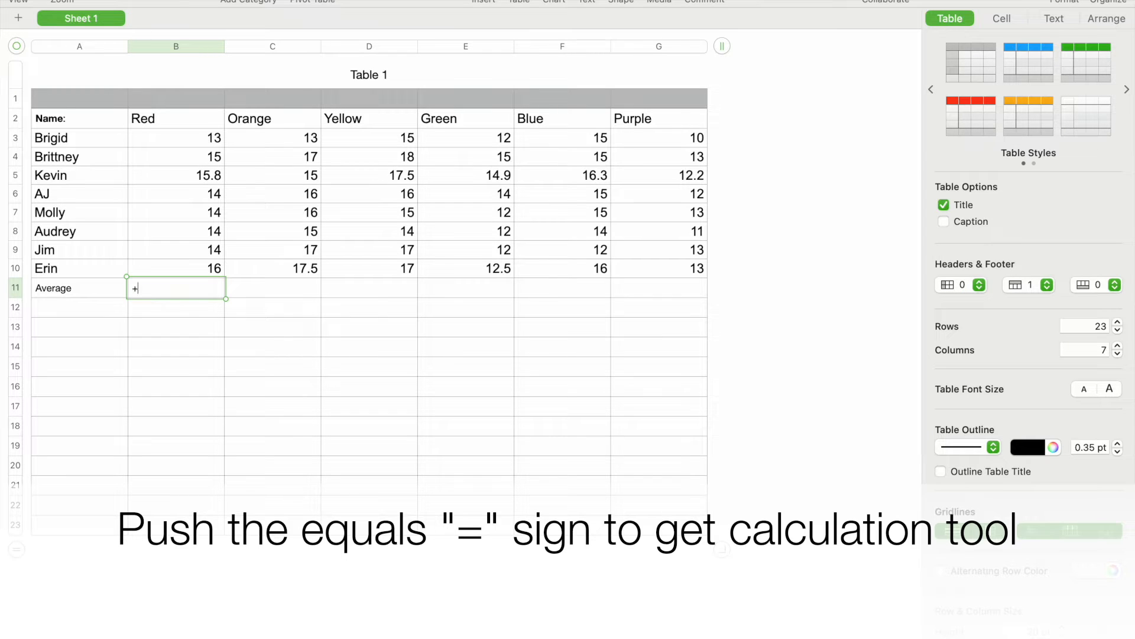
{"action": "key", "text": "equal"}
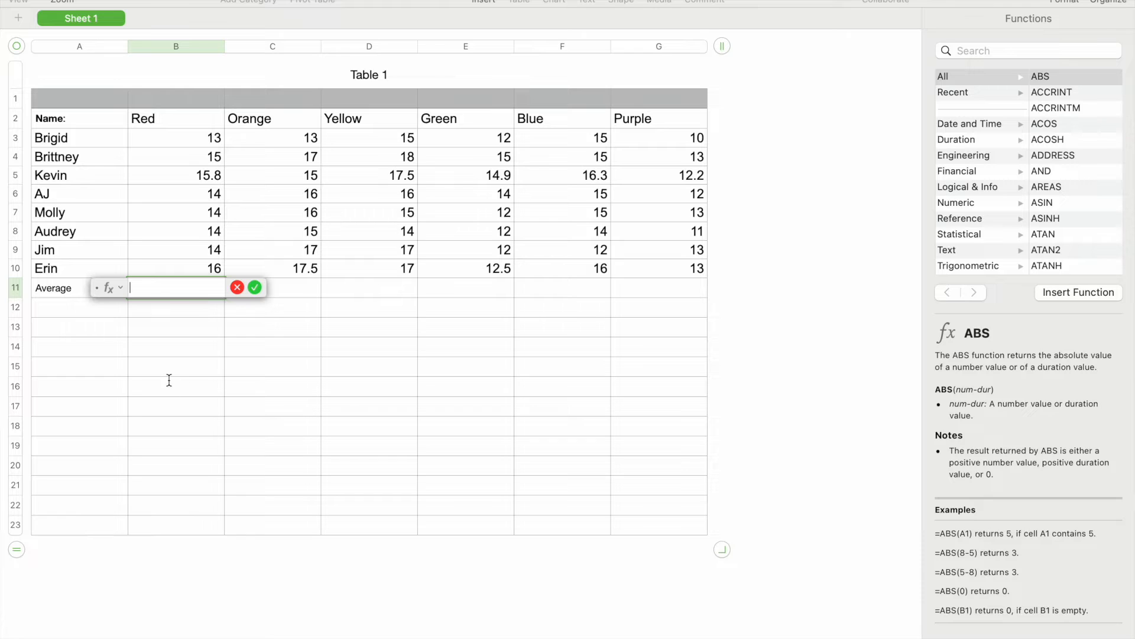
{"action": "type", "text": "AVE"}
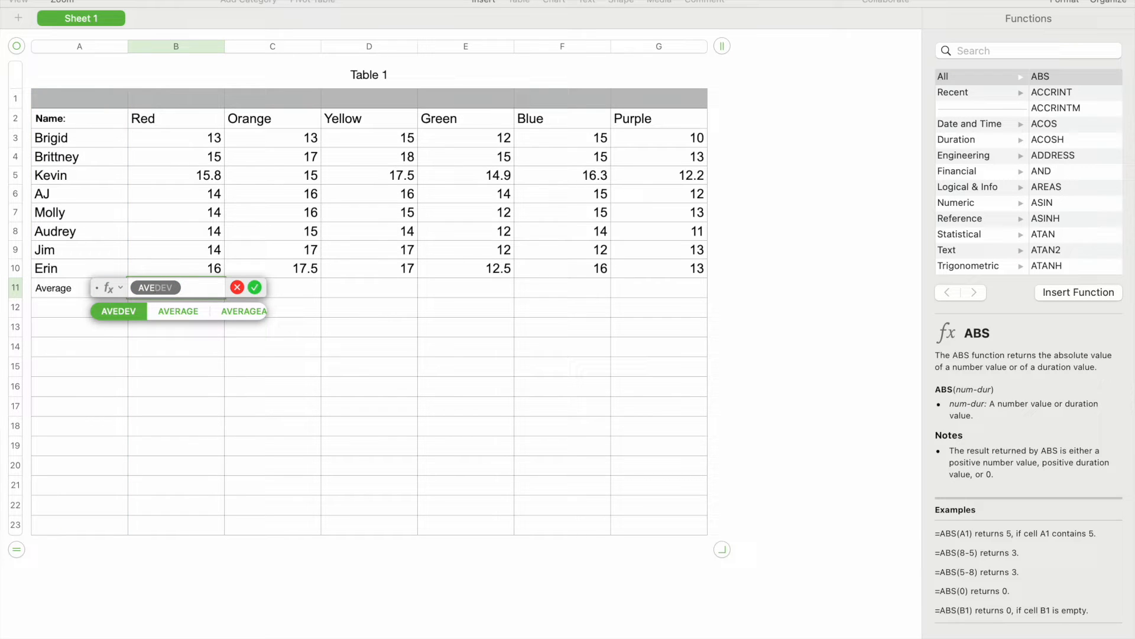
{"action": "left_click", "coordinate": [179, 312]}
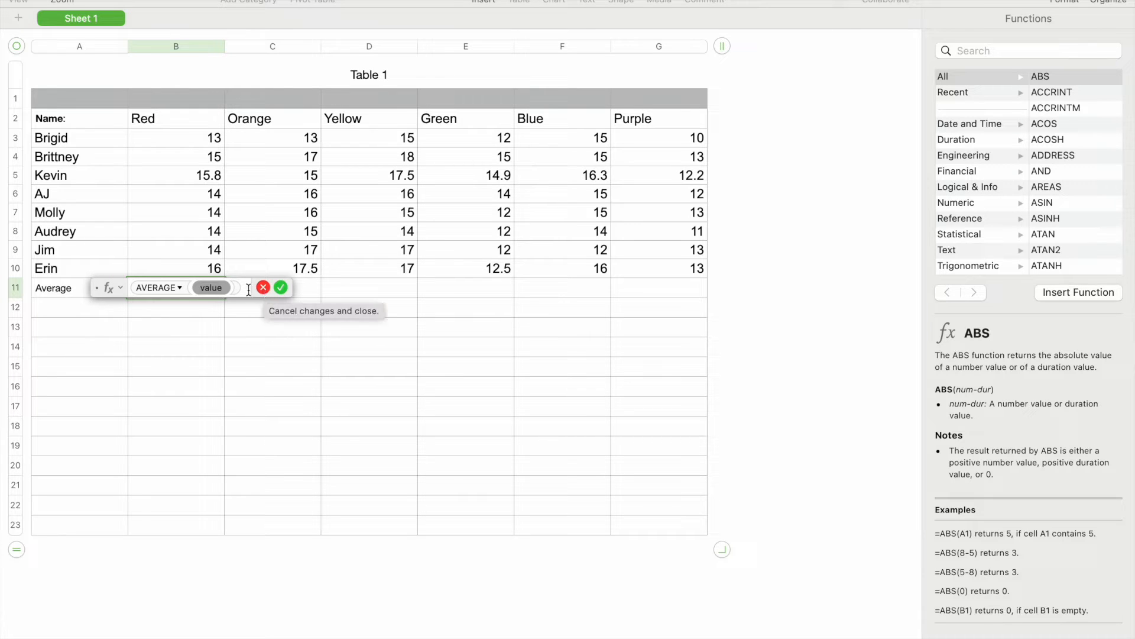
{"action": "left_click", "coordinate": [200, 137]}
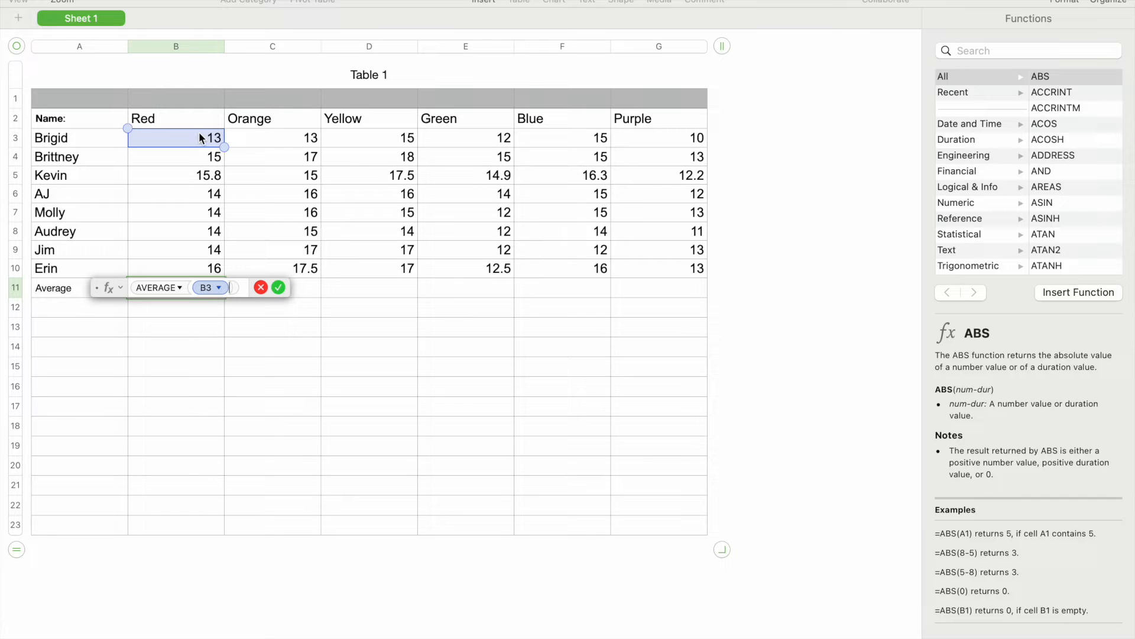
{"action": "left_click_drag", "start_coordinate": [198, 132], "coordinate": [219, 273]}
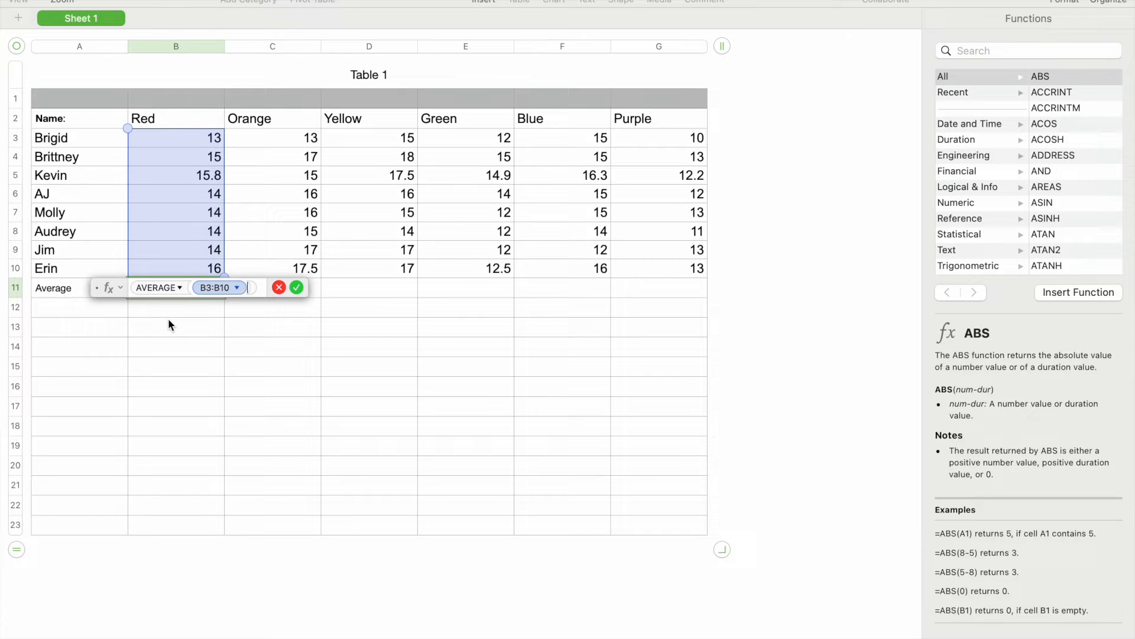
{"action": "left_click", "coordinate": [295, 286]}
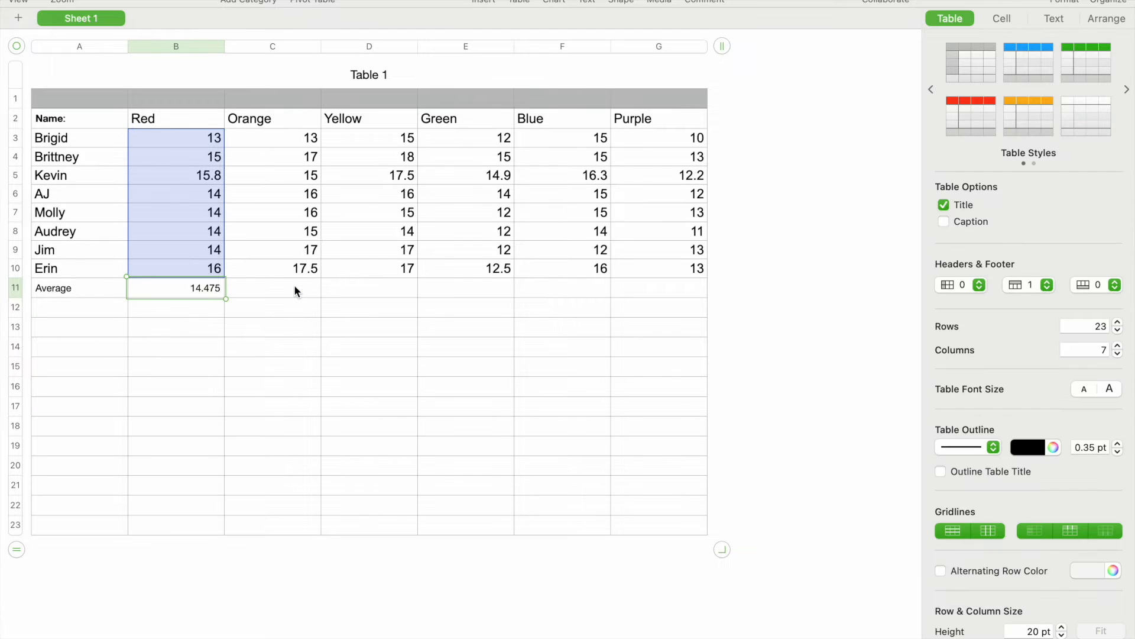
- Autofill the average formula from B11 across the row to the Purple column, G11
{"action": "left_click", "coordinate": [294, 288]}
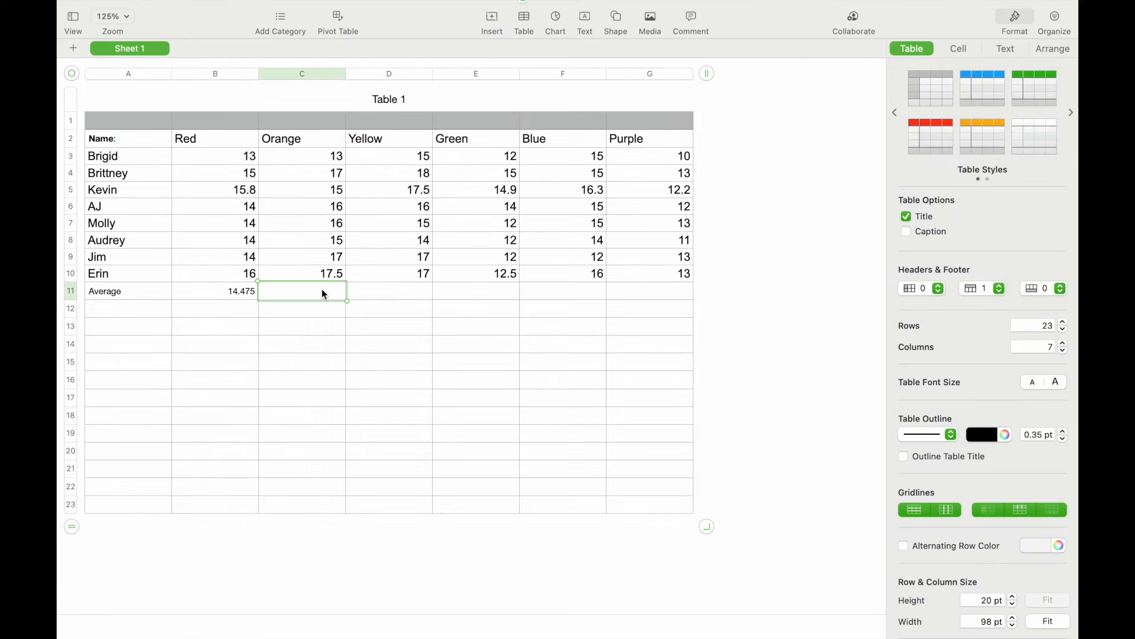
{"action": "left_click", "coordinate": [244, 296]}
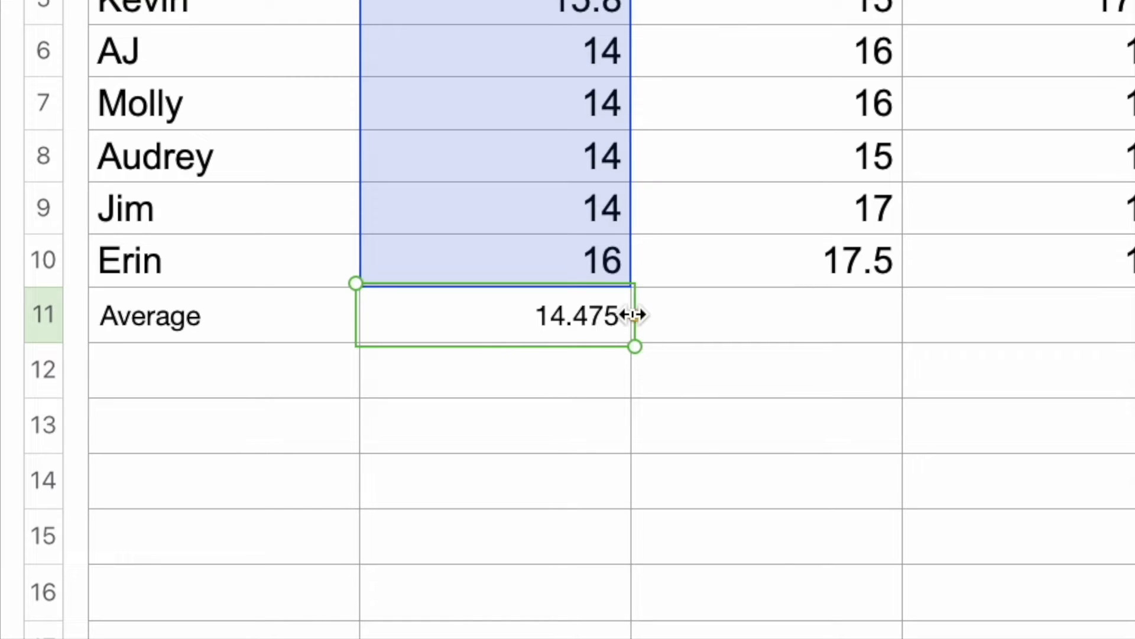
{"action": "left_click_drag", "start_coordinate": [635, 318], "coordinate": [1134, 330]}
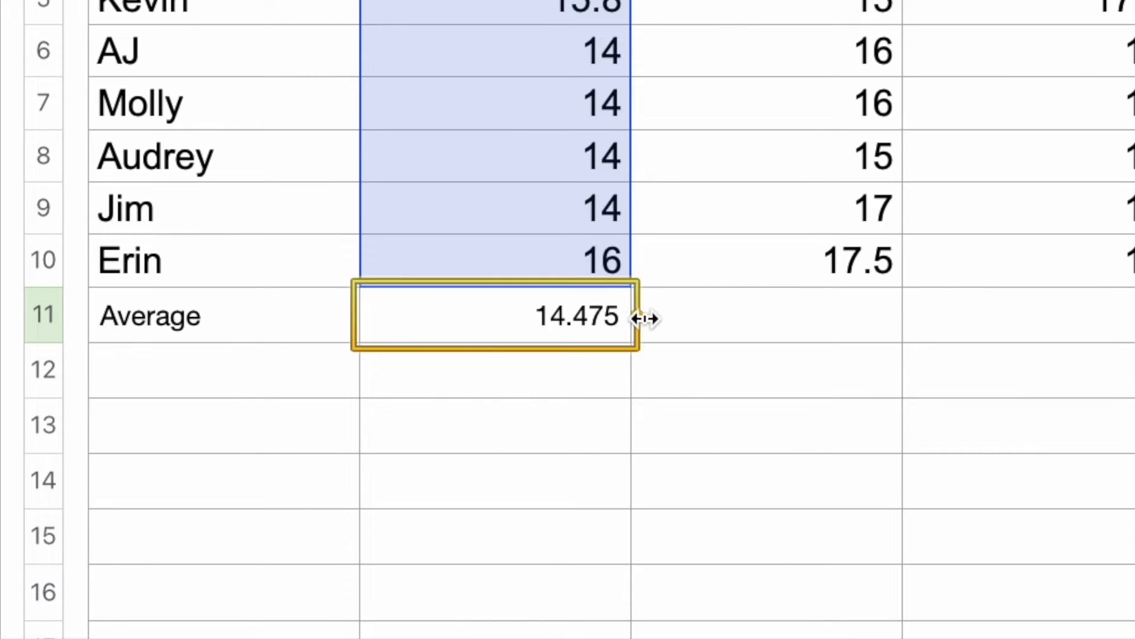
{"action": "left_click_drag", "start_coordinate": [642, 296], "coordinate": [667, 300]}
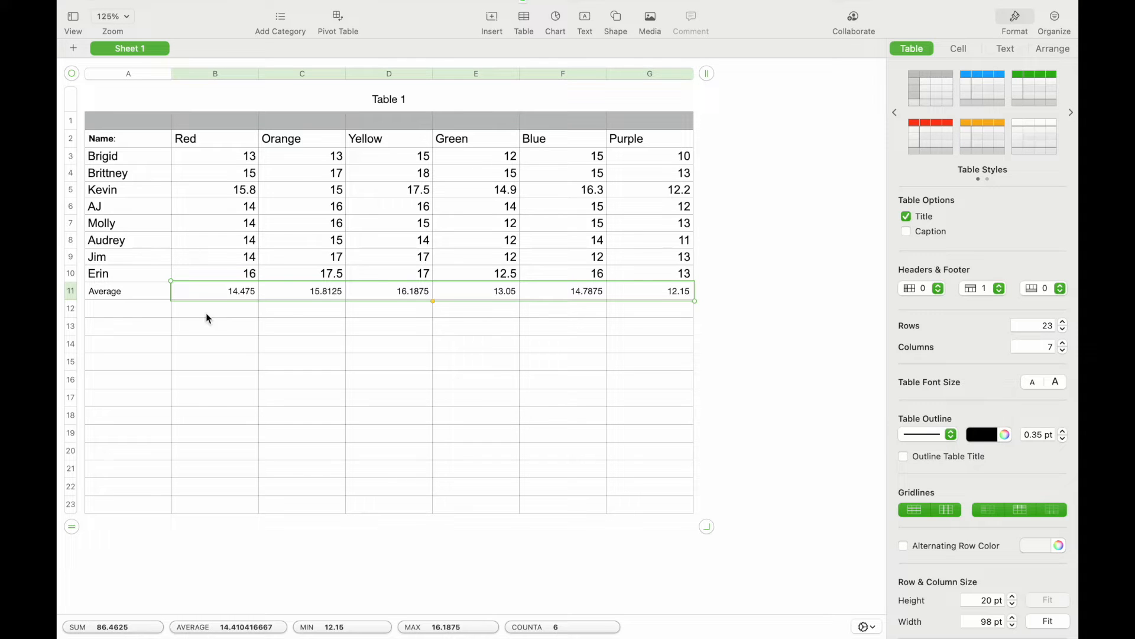
- Label cell A12, below Average, "Standard Deviation"
{"action": "left_click", "coordinate": [148, 310]}
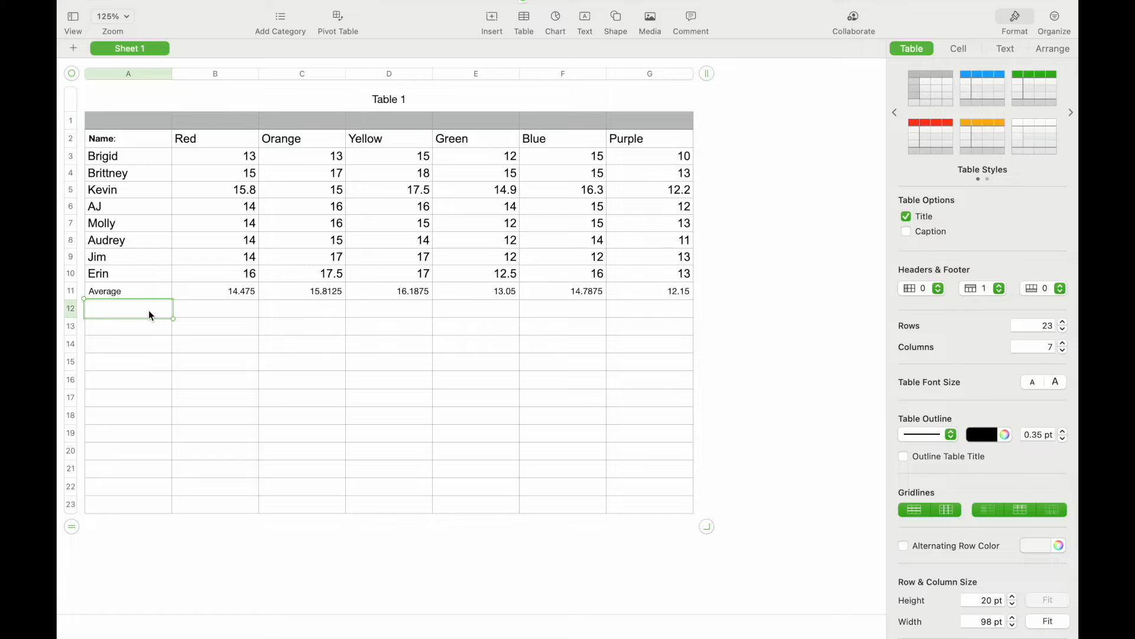
{"action": "type", "text": "Standard Deviation"}
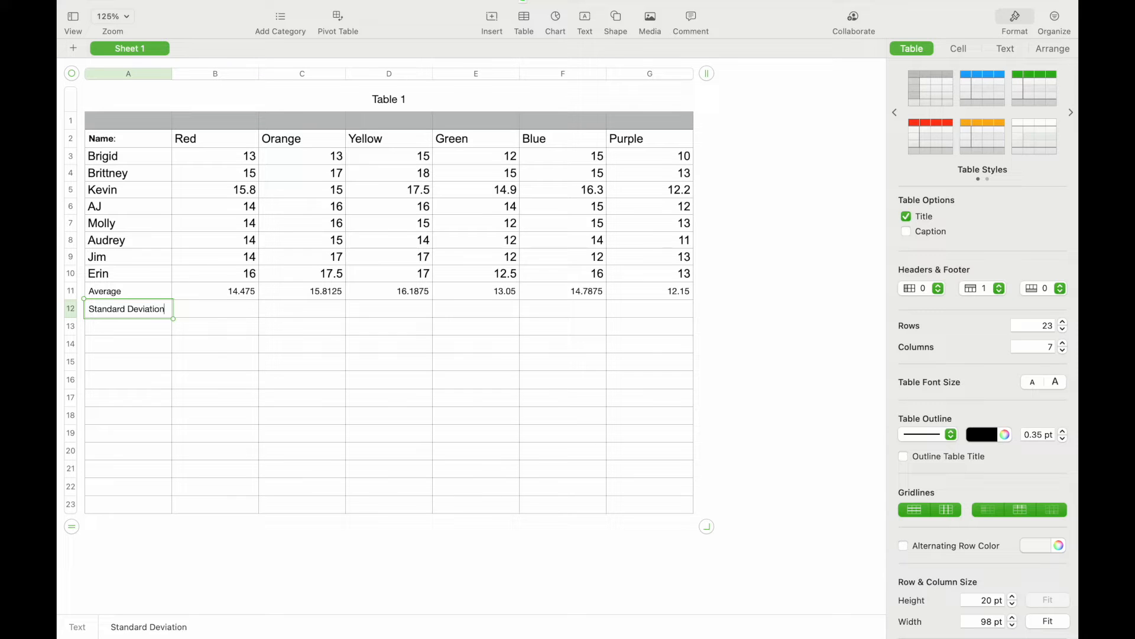
{"action": "left_click", "coordinate": [205, 467]}
- Start a formula in cell B12 and search the functions for "standard deviation"
{"action": "left_click", "coordinate": [230, 311]}
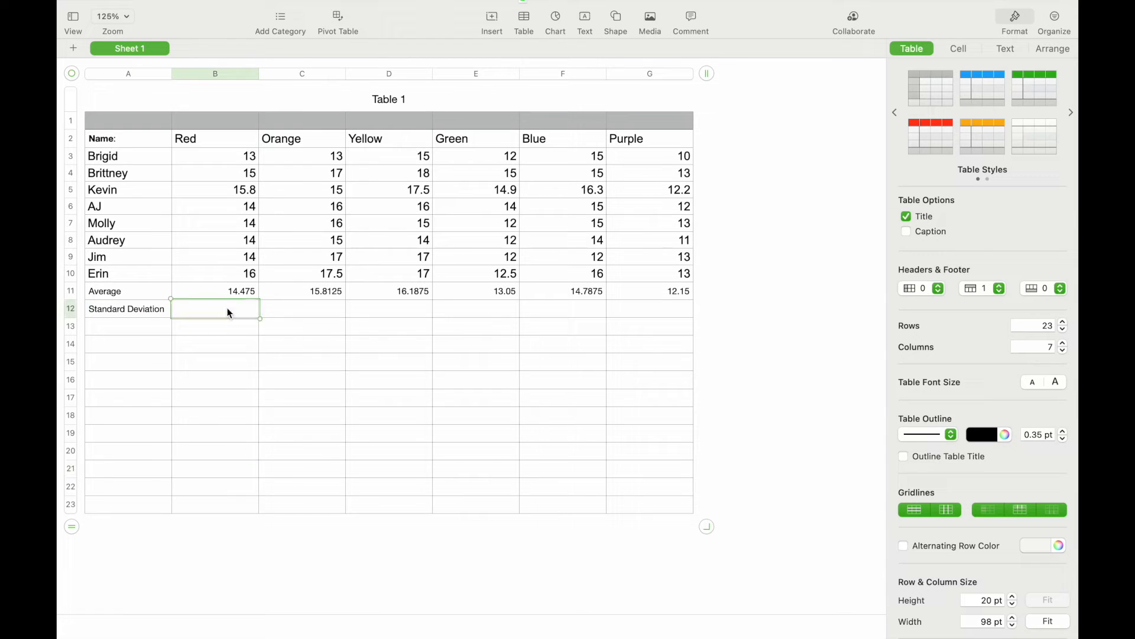
{"action": "type", "text": "="}
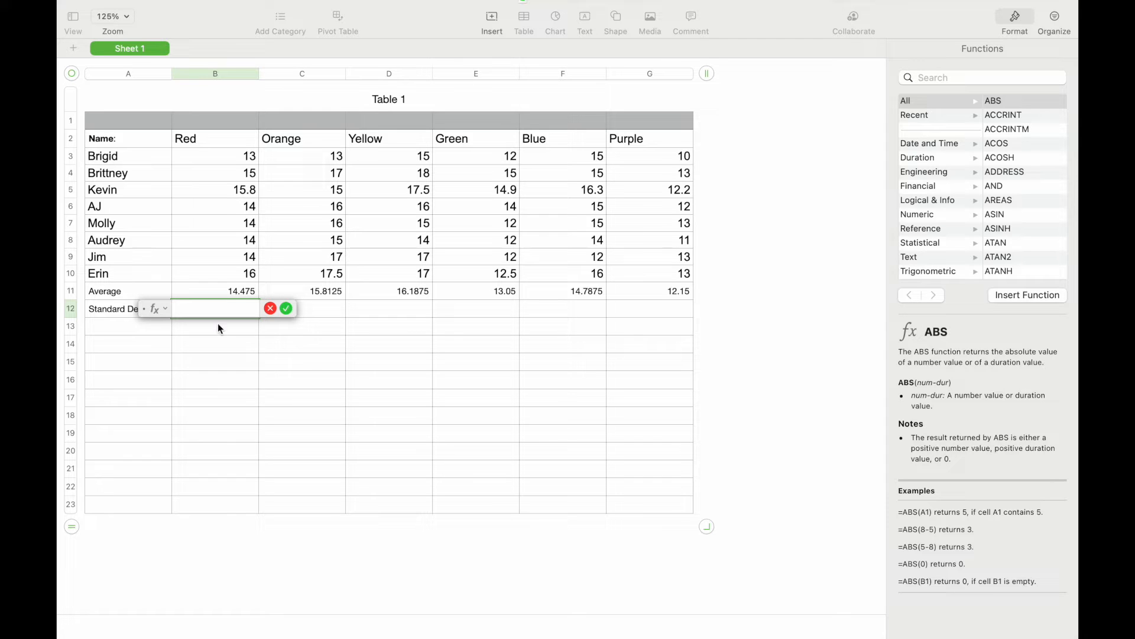
{"action": "left_click", "coordinate": [270, 308]}
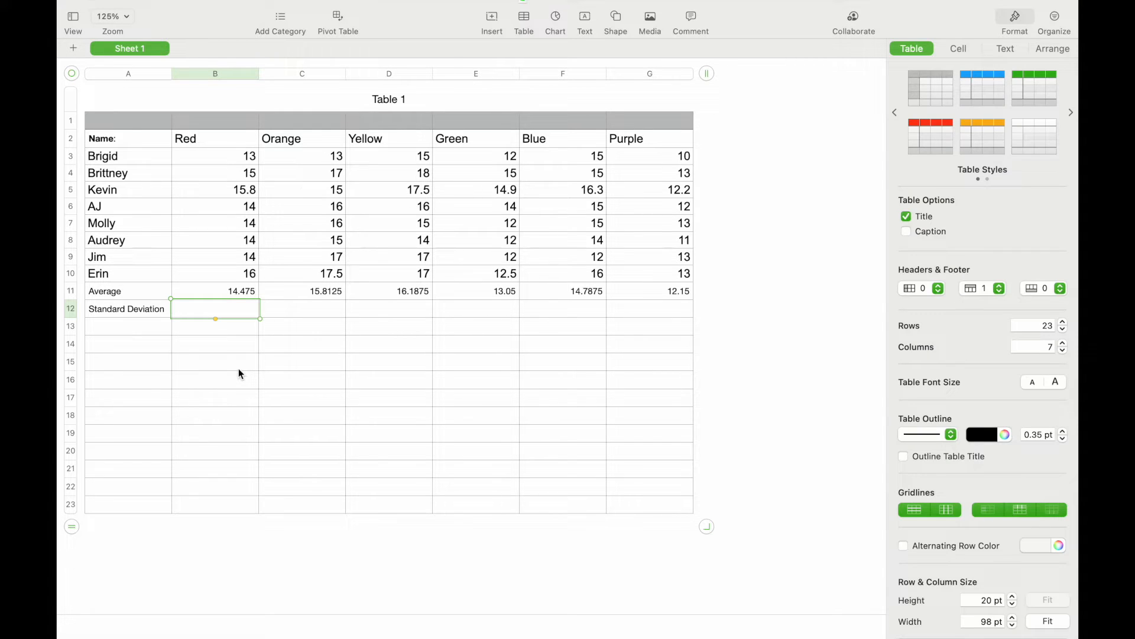
{"action": "type", "text": "="}
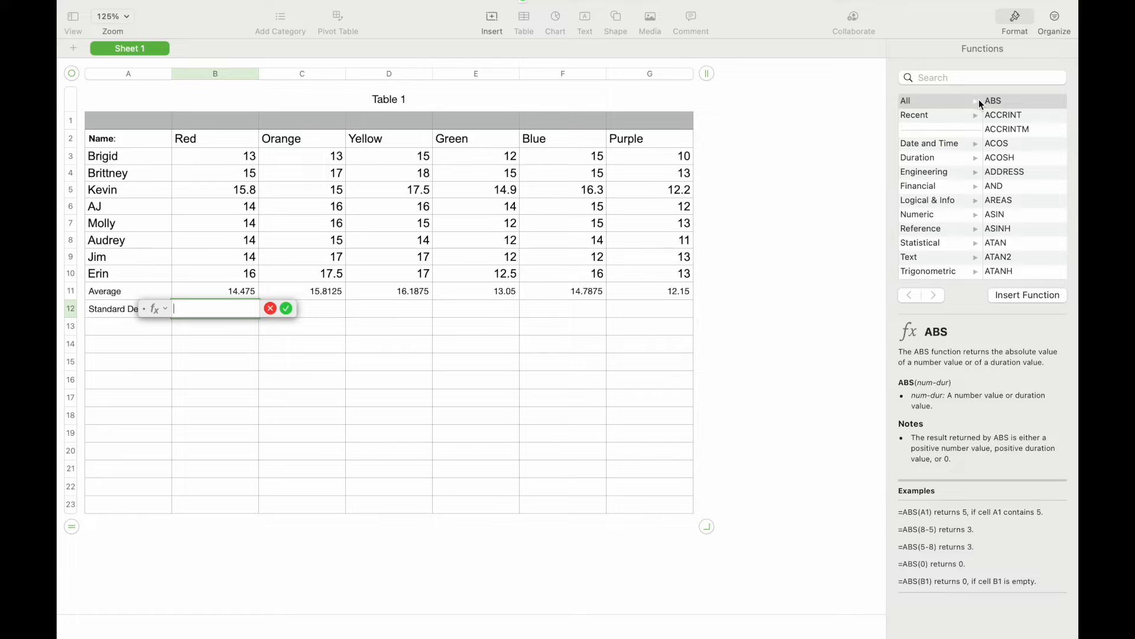
{"action": "left_click", "coordinate": [910, 102]}
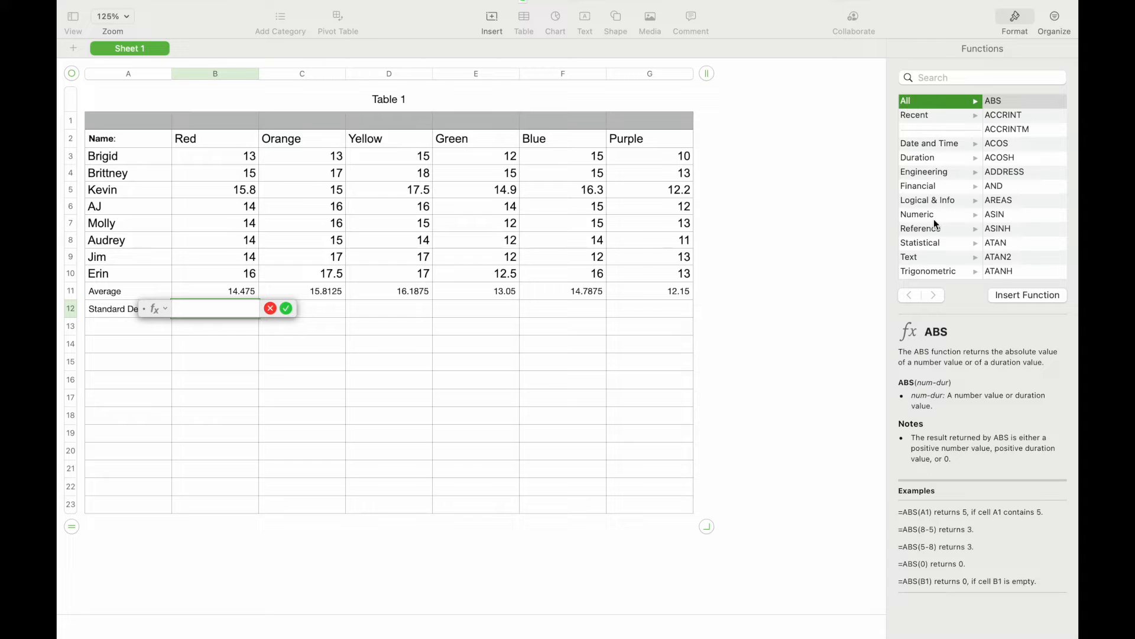
{"action": "left_click", "coordinate": [931, 77]}
{"action": "type", "text": "standard "}
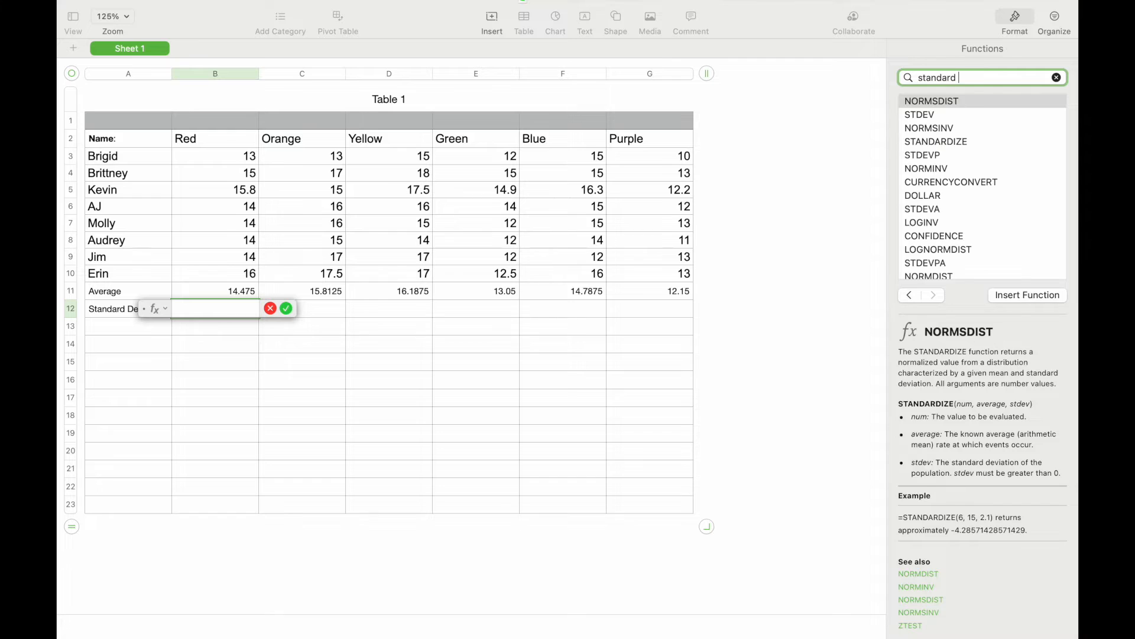
{"action": "type", "text": "de"}
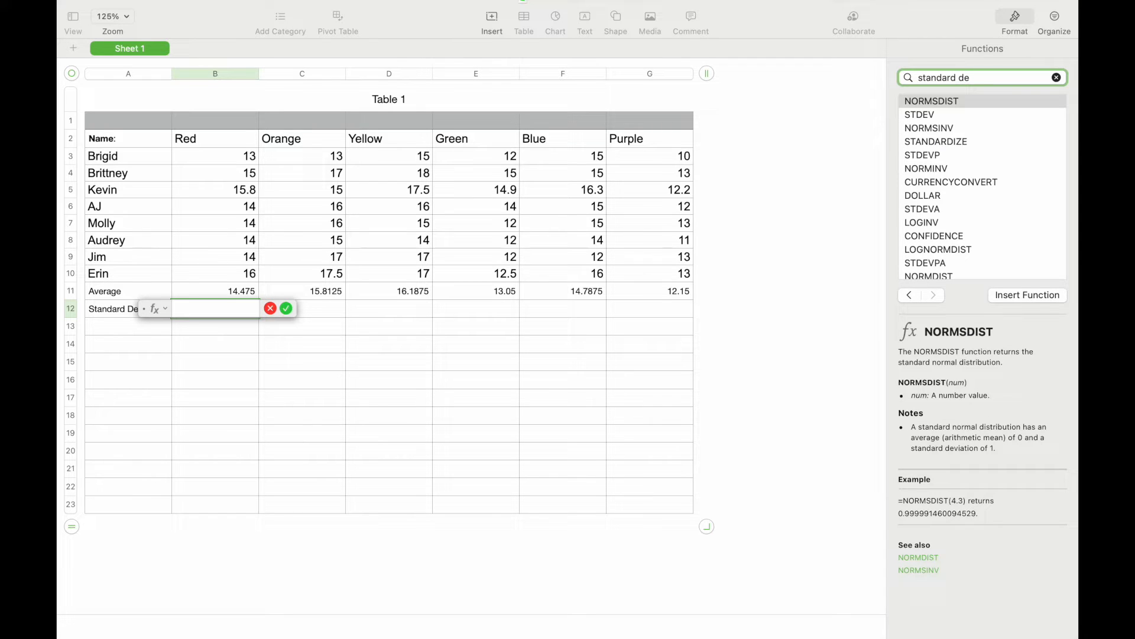
{"action": "type", "text": "viation"}
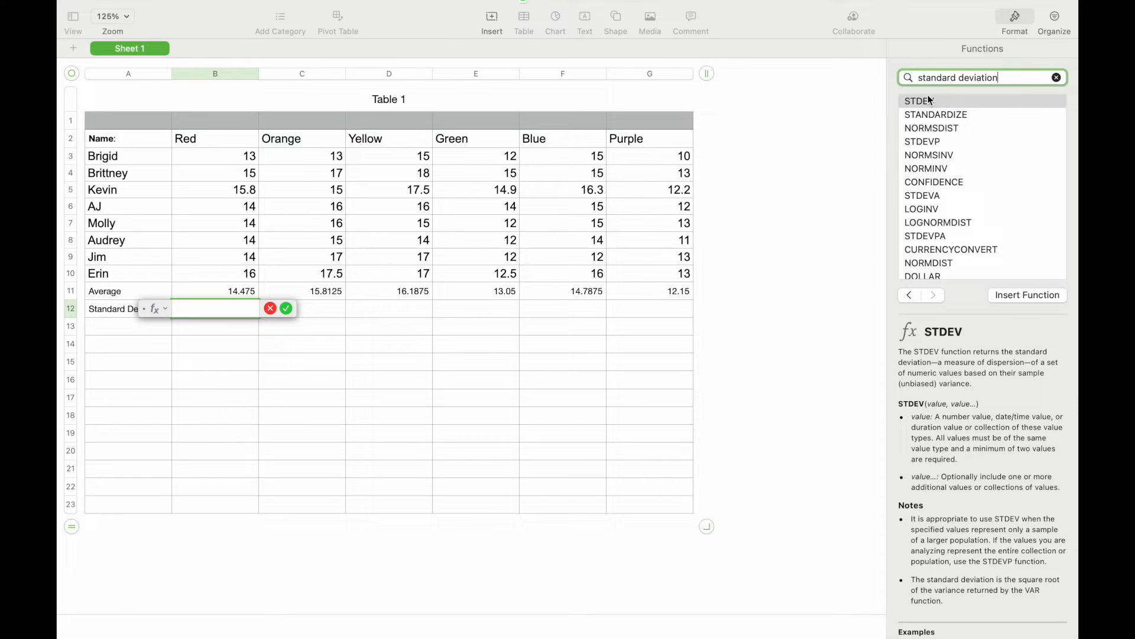
- Calculate the Red column's standard deviation in B12 with the STDEV function over B3:B10, and autofill the formula across to Purple, G12
{"action": "double_click", "coordinate": [914, 104]}
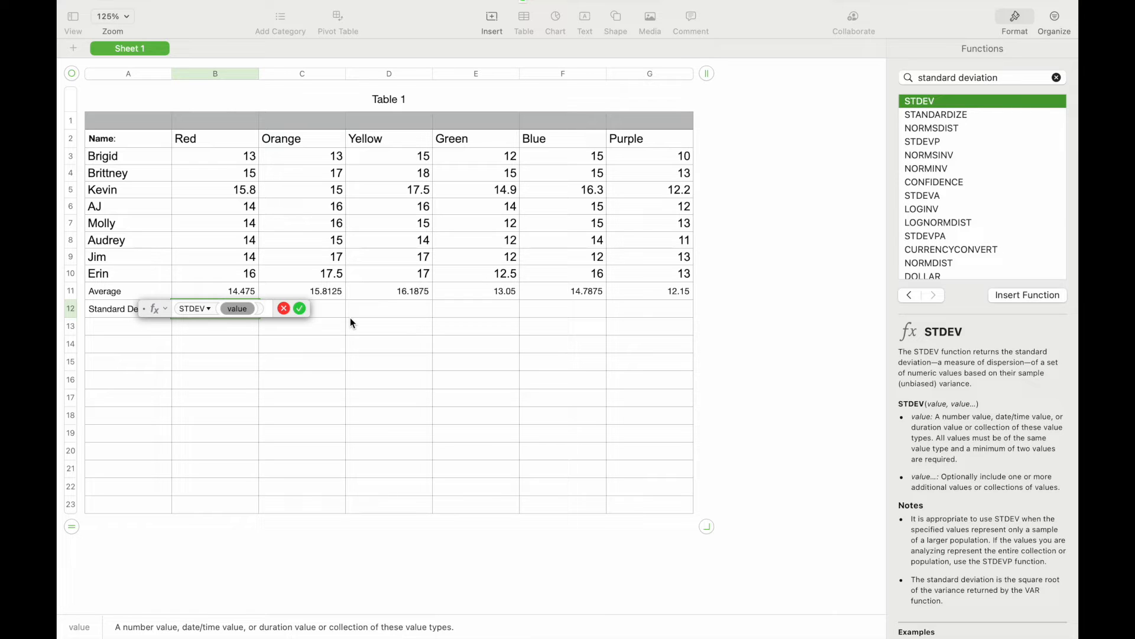
{"action": "left_click", "coordinate": [245, 158]}
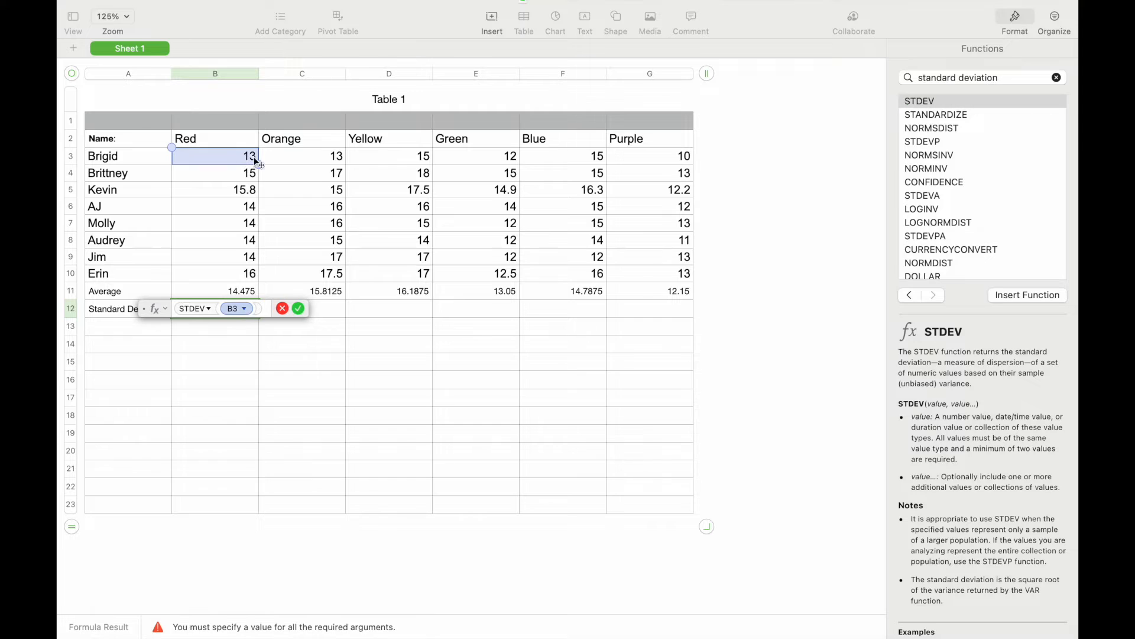
{"action": "left_click_drag", "start_coordinate": [256, 164], "coordinate": [256, 287]}
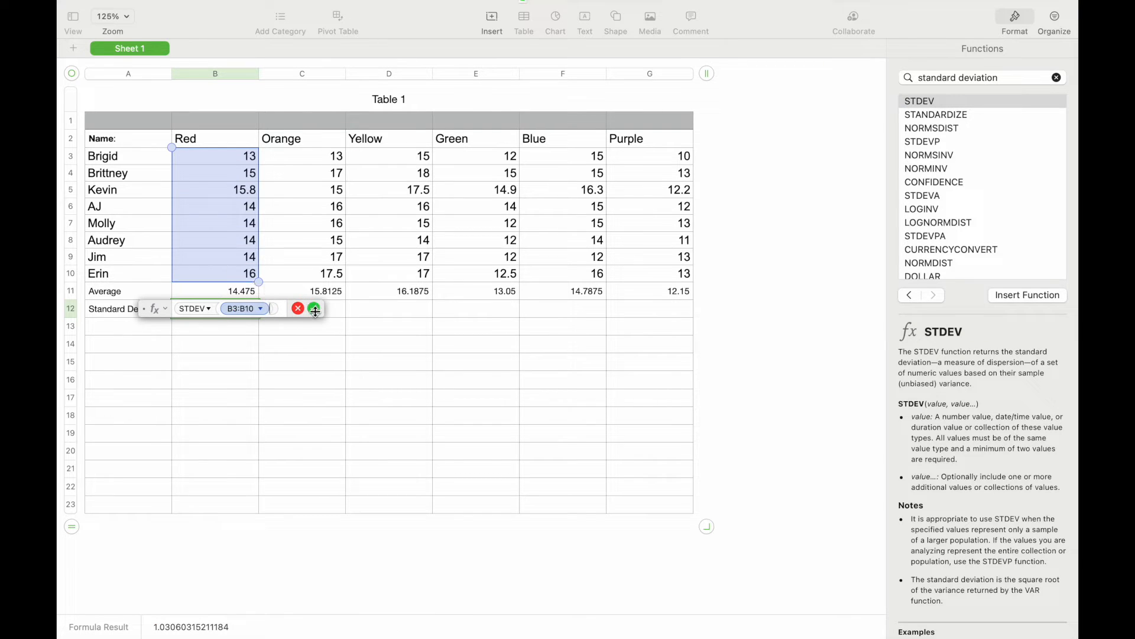
{"action": "left_click", "coordinate": [315, 309]}
{"action": "left_click", "coordinate": [247, 307]}
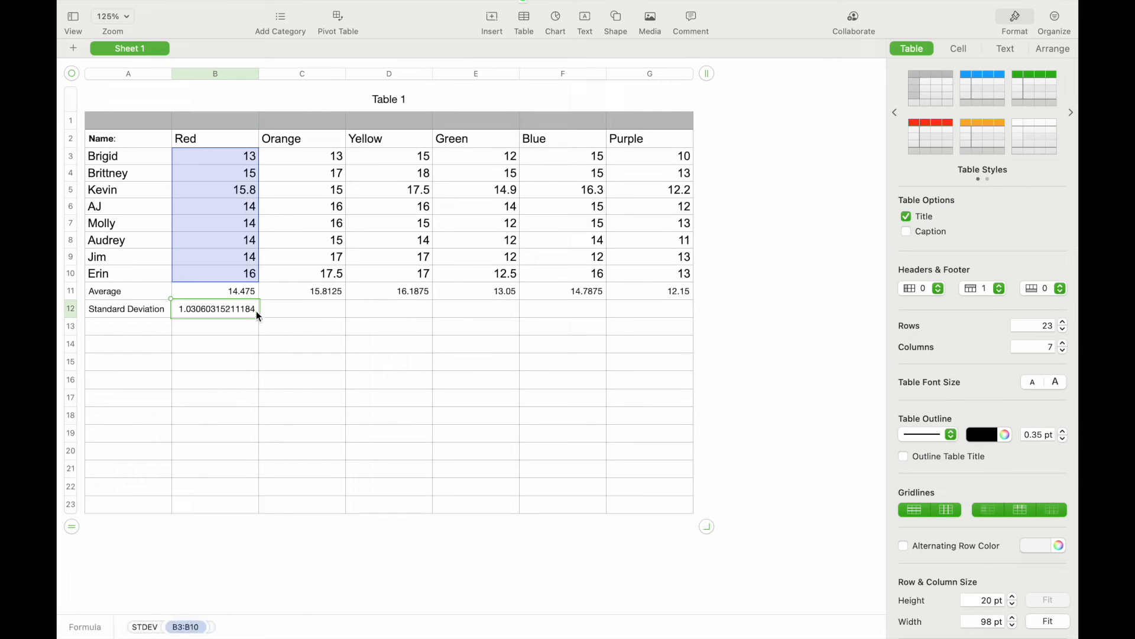
{"action": "left_click_drag", "start_coordinate": [261, 309], "coordinate": [666, 307]}
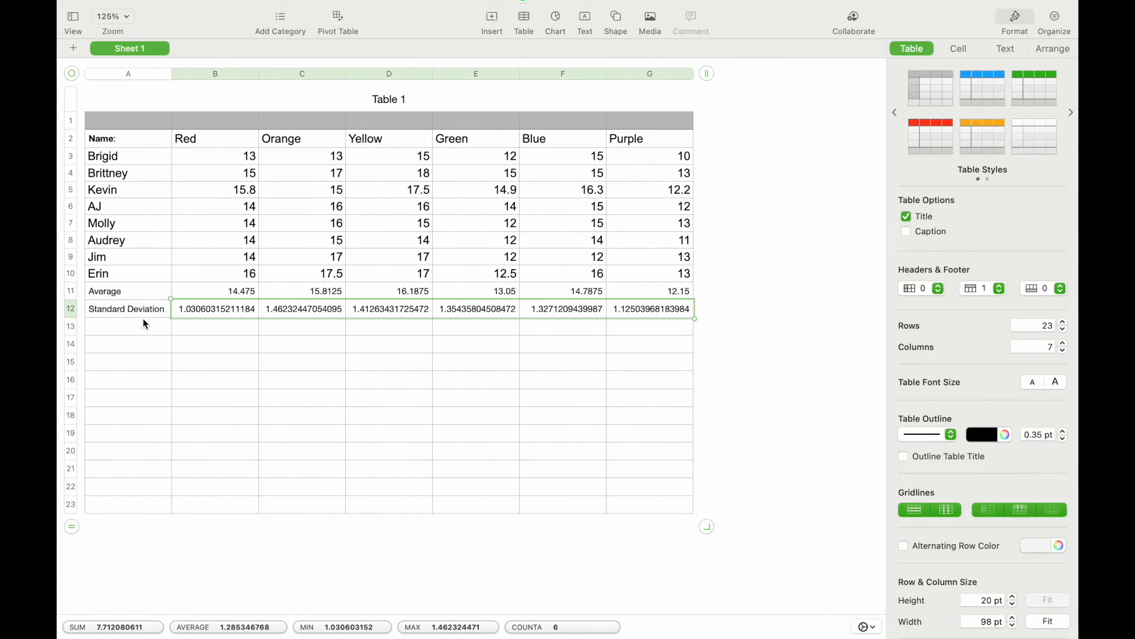
- Label cell A13, below Standard Deviation, "Item Count"
{"action": "left_click", "coordinate": [147, 326]}
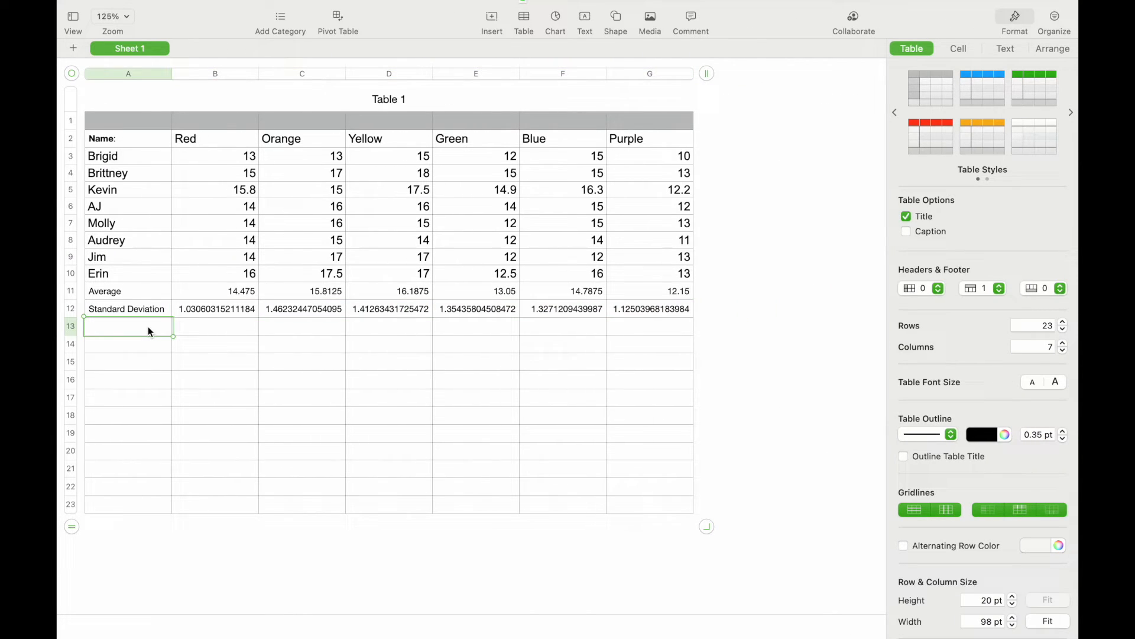
{"action": "type", "text": "Count"}
{"action": "key", "text": "BackSpace"}
{"action": "key", "text": "BackSpace"}
{"action": "key", "text": "BackSpace"}
{"action": "key", "text": "BackSpace"}
{"action": "type", "text": "Item Count"}
- Count the Red column's entries in B13 with the COUNT function over B3:B10, and autofill the formula across to Purple, G13
{"action": "left_click", "coordinate": [223, 330]}
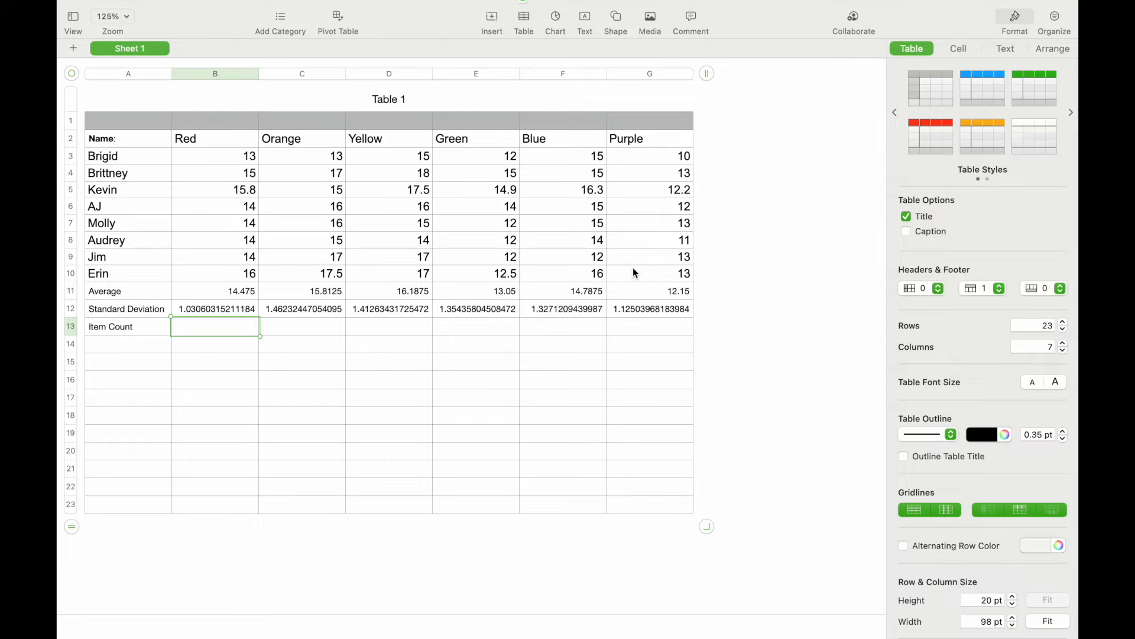
{"action": "key", "text": "="}
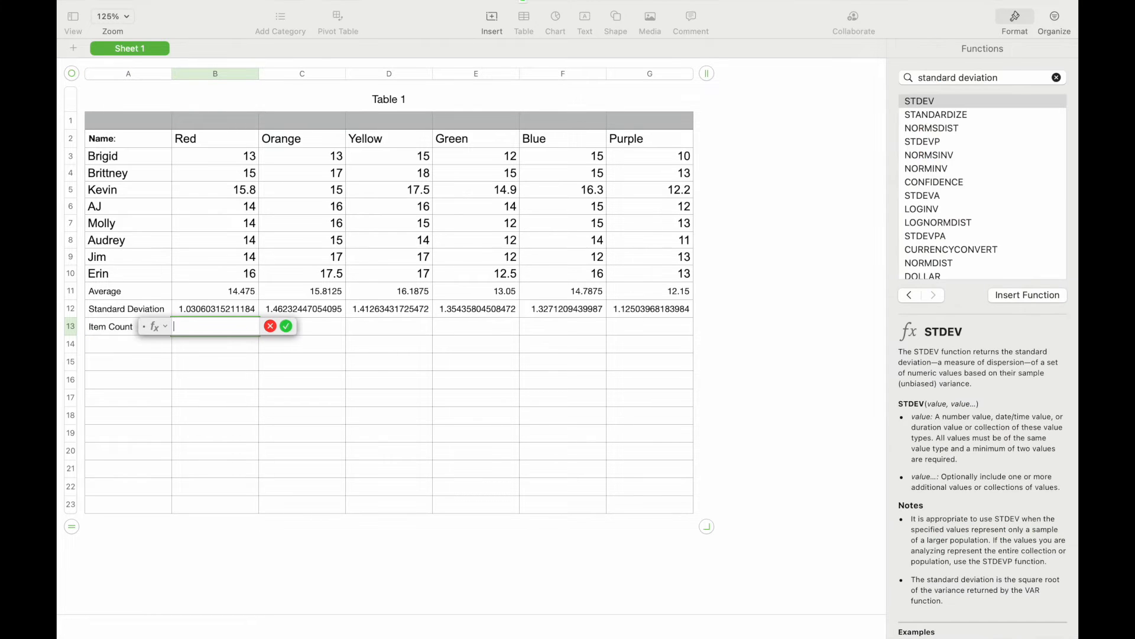
{"action": "double_click", "coordinate": [952, 78]}
{"action": "left_click", "coordinate": [952, 79]}
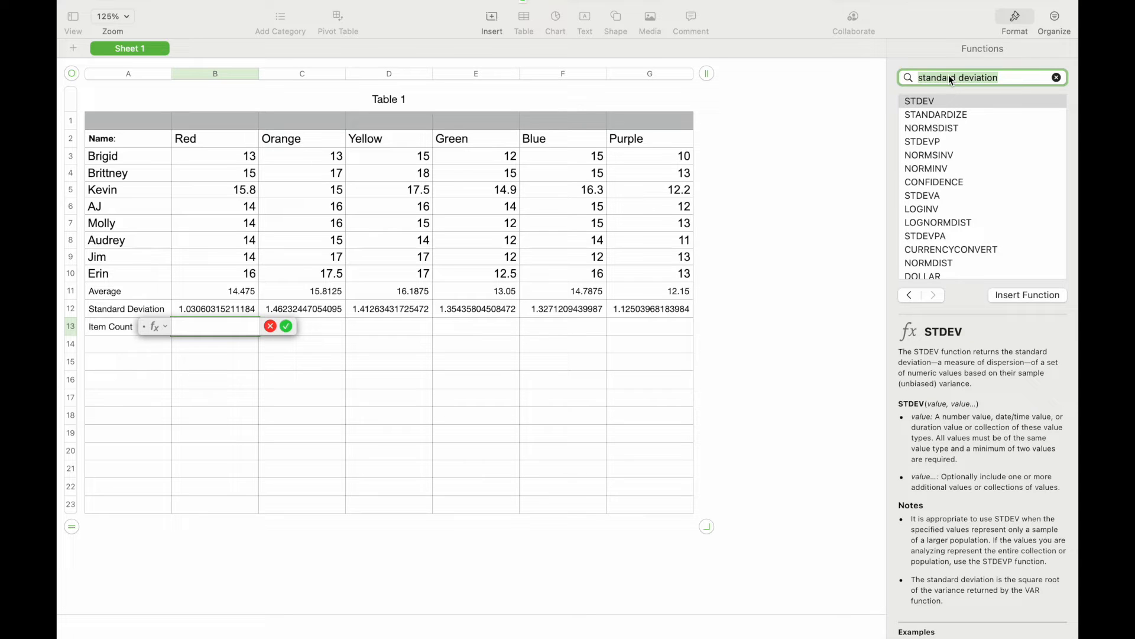
{"action": "type", "text": "count"}
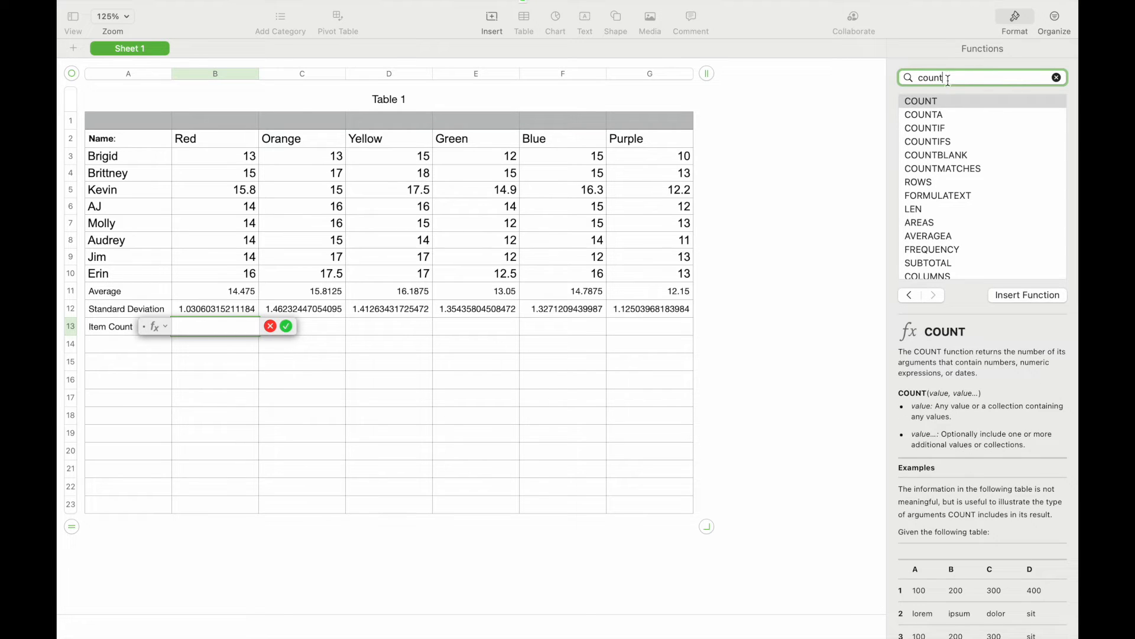
{"action": "left_click", "coordinate": [943, 103]}
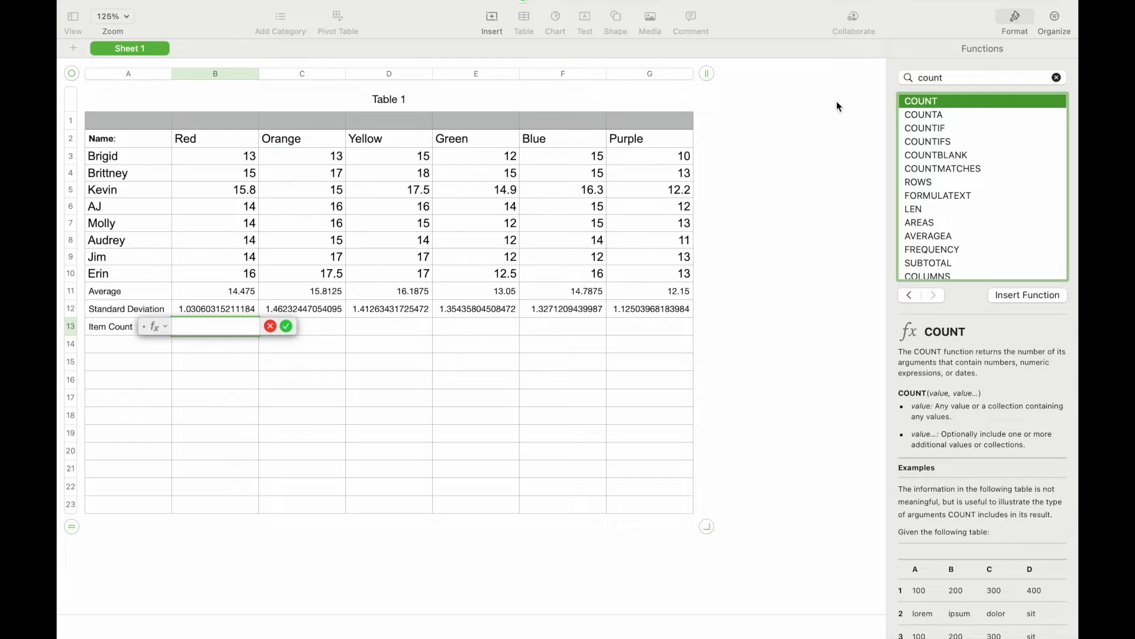
{"action": "double_click", "coordinate": [922, 104]}
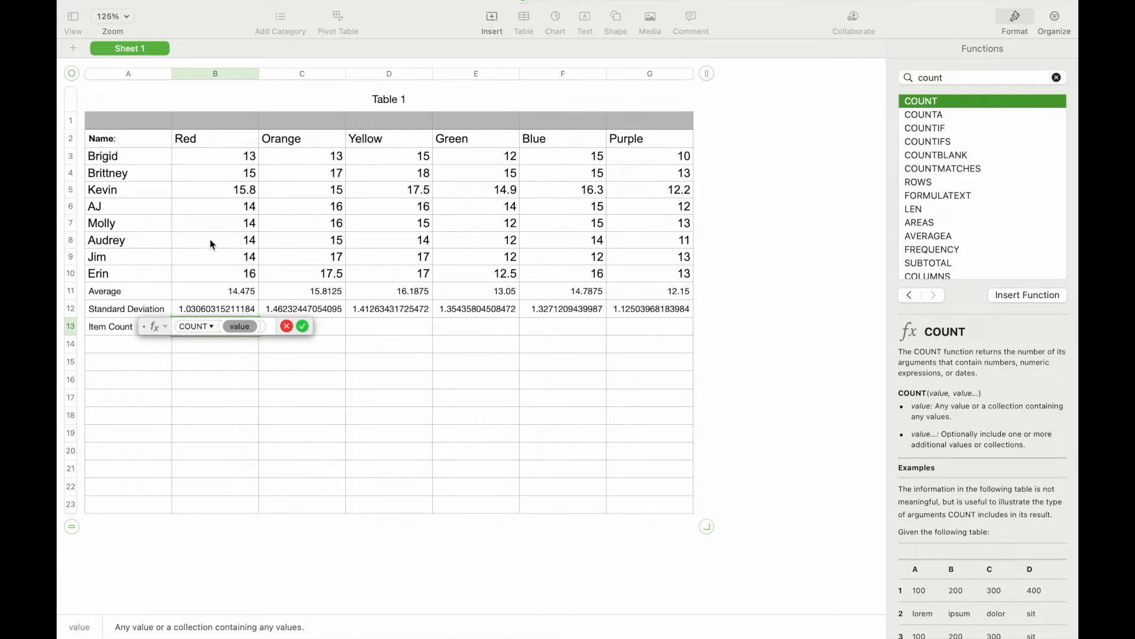
{"action": "left_click", "coordinate": [200, 160]}
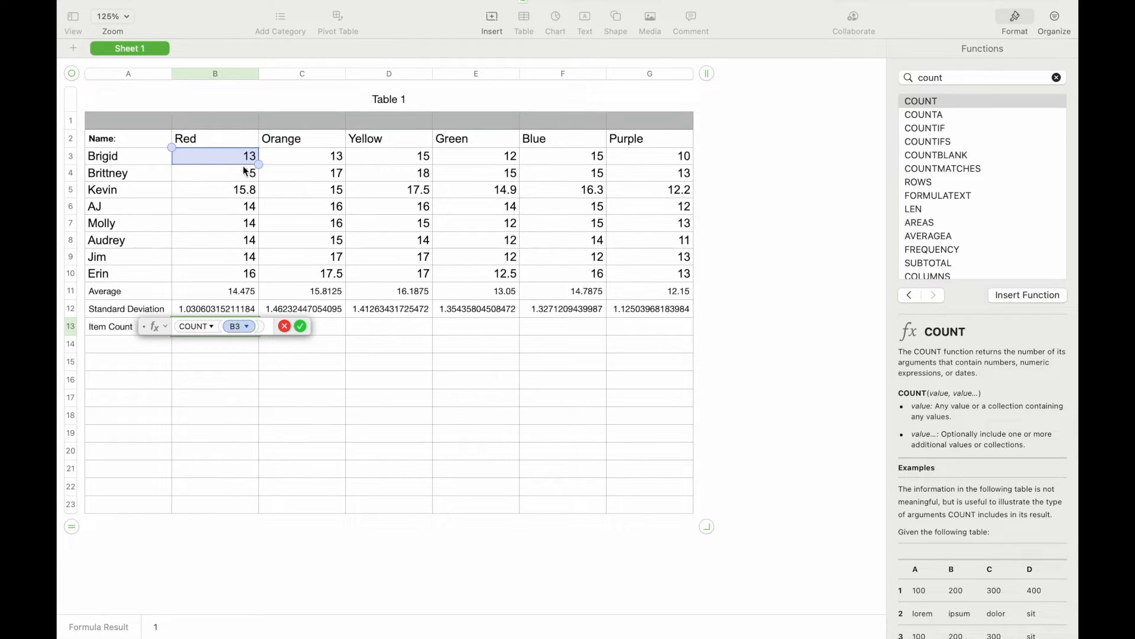
{"action": "left_click_drag", "start_coordinate": [256, 170], "coordinate": [239, 278]}
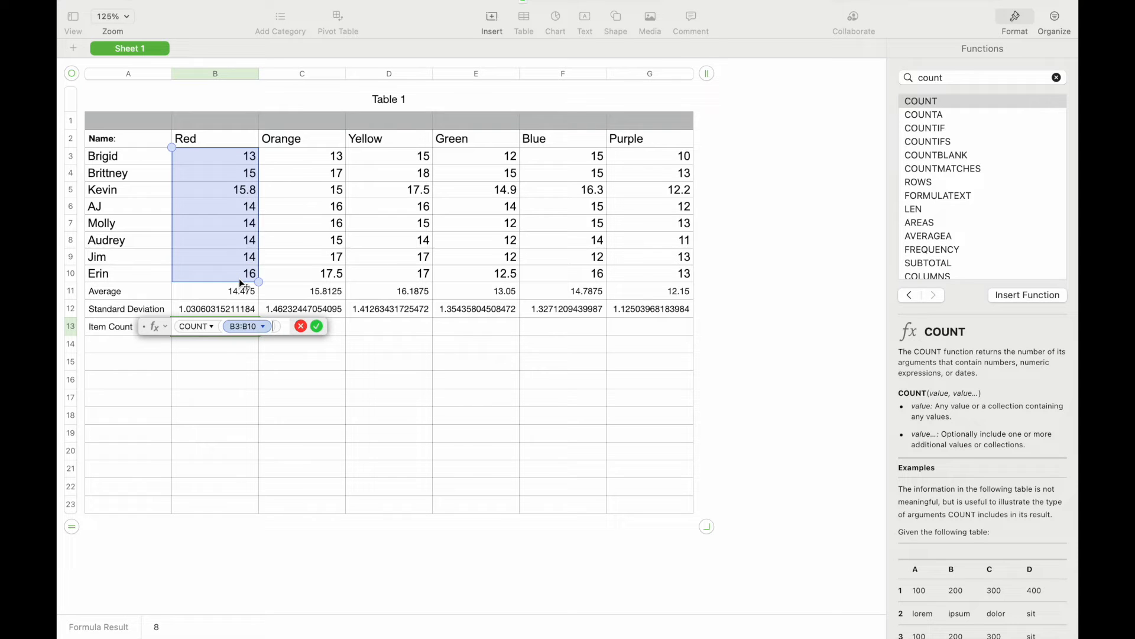
{"action": "left_click", "coordinate": [317, 327]}
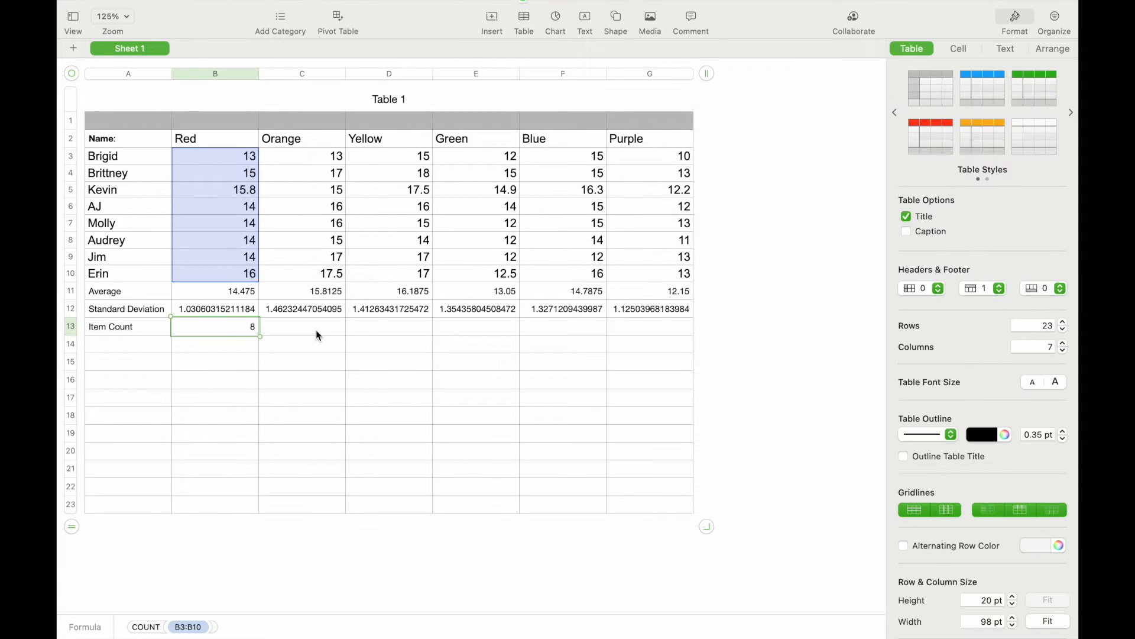
{"action": "left_click_drag", "start_coordinate": [261, 326], "coordinate": [678, 327]}
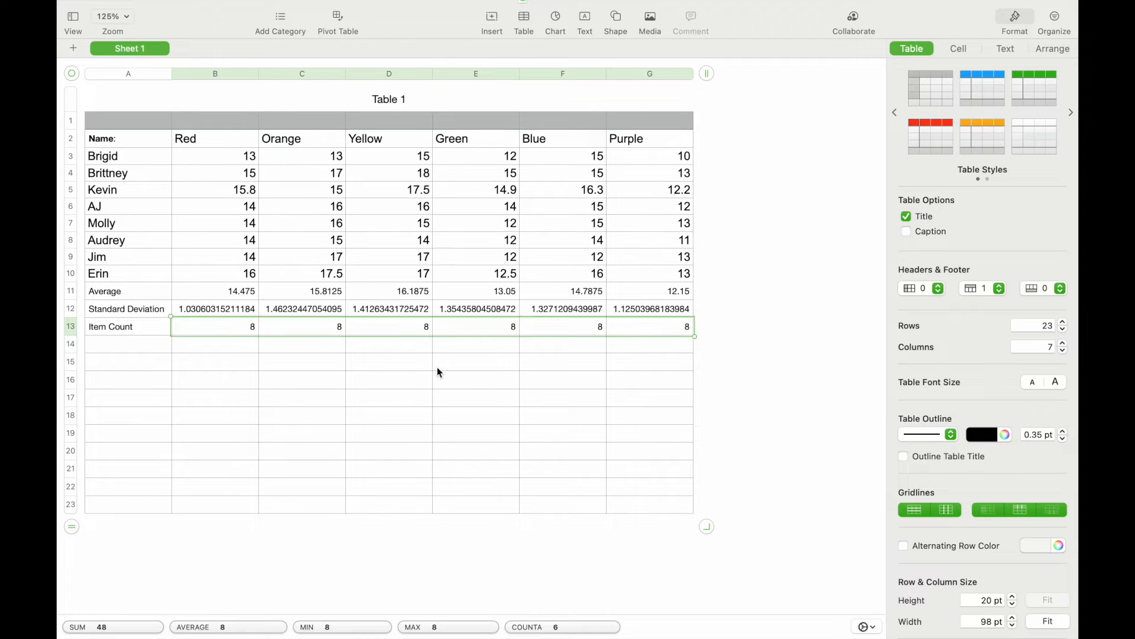
- Label cell A14, below Item Count, "Standard Error from the mean"
{"action": "left_click", "coordinate": [145, 349]}
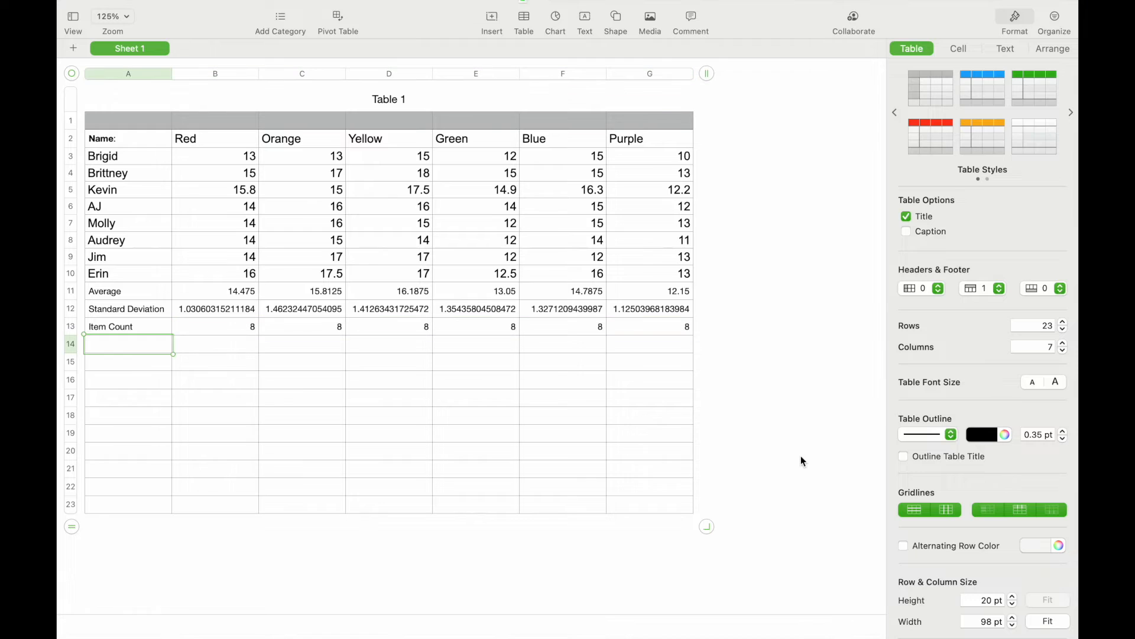
{"action": "type", "text": "Standa"}
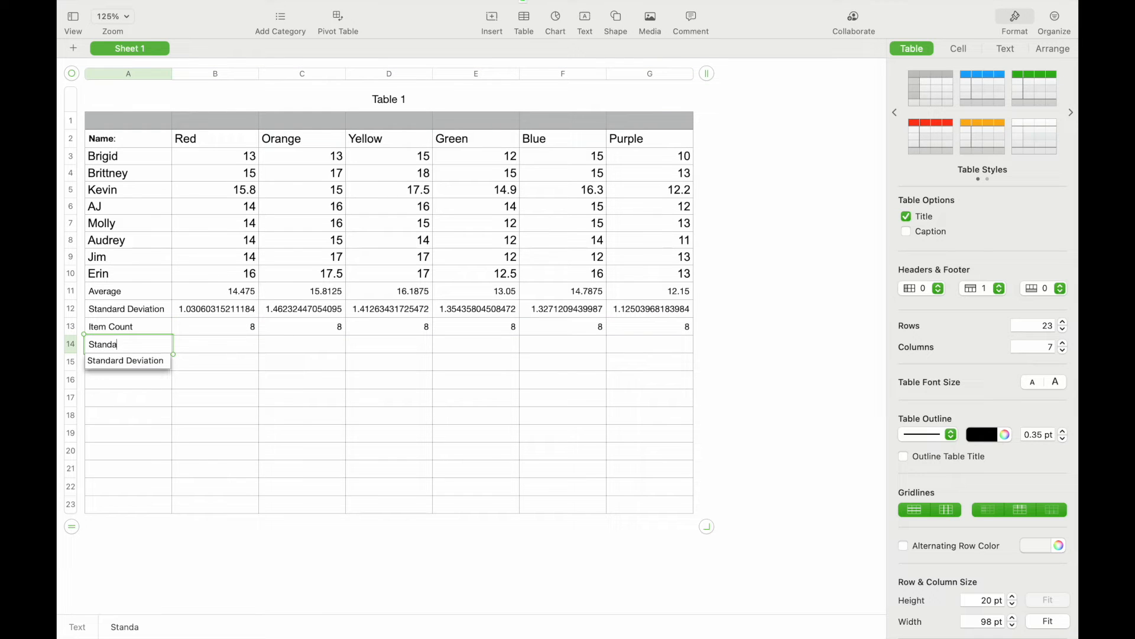
{"action": "type", "text": "rd Error from the mean"}
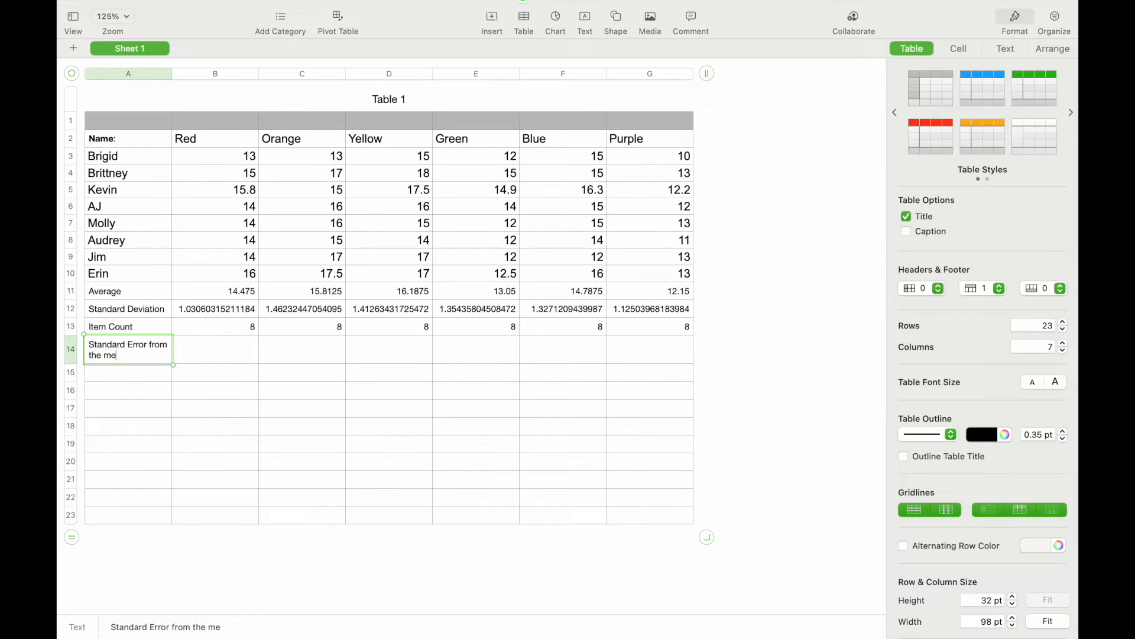
- Start a formula in cell B14 and search the functions for "standard error"
{"action": "left_click", "coordinate": [233, 352]}
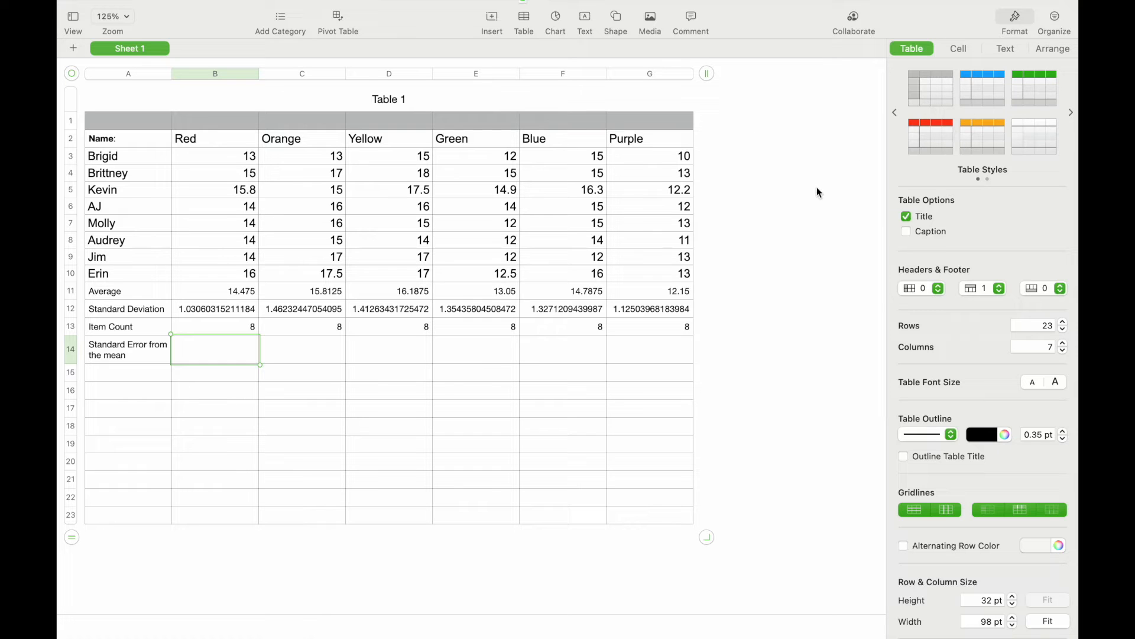
{"action": "type", "text": "="}
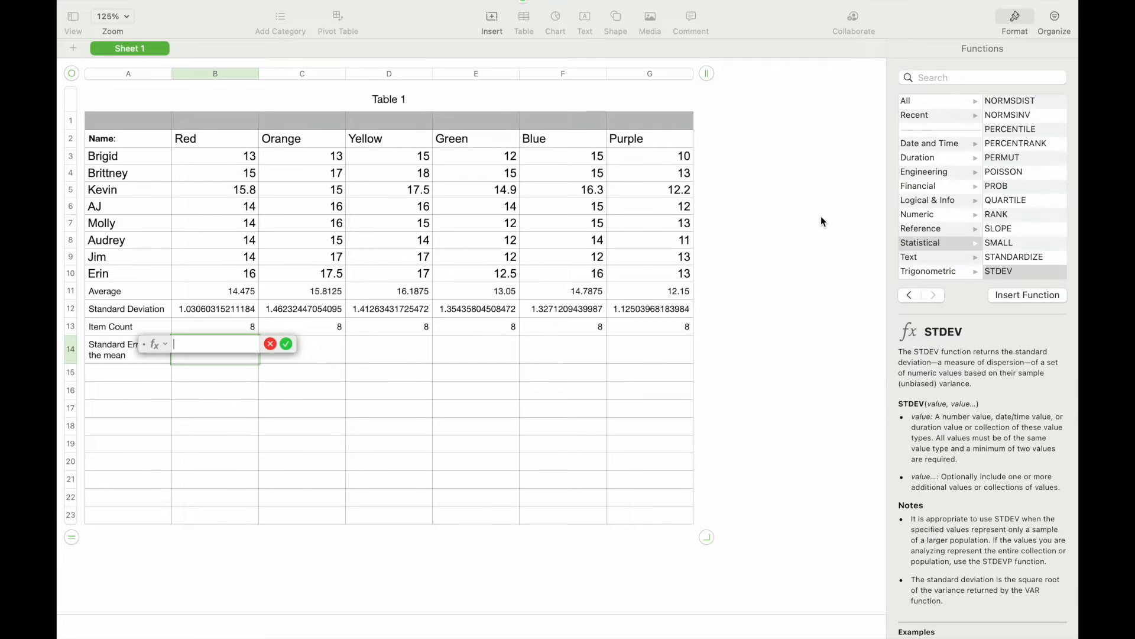
{"action": "left_click", "coordinate": [950, 83]}
{"action": "type", "text": "standard"}
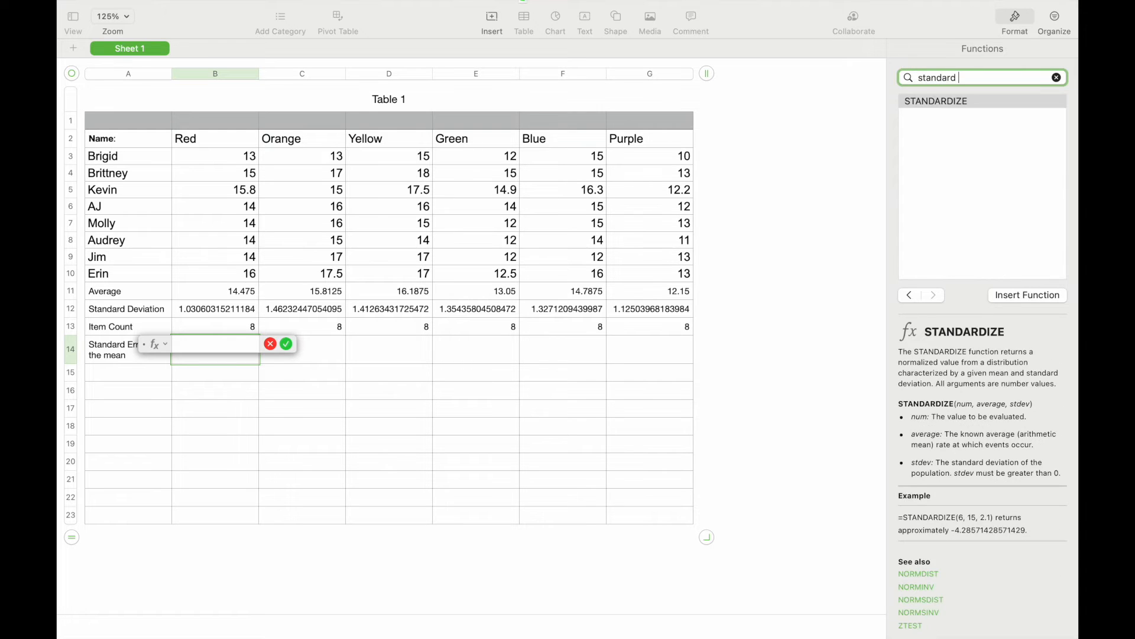
{"action": "type", "text": " error"}
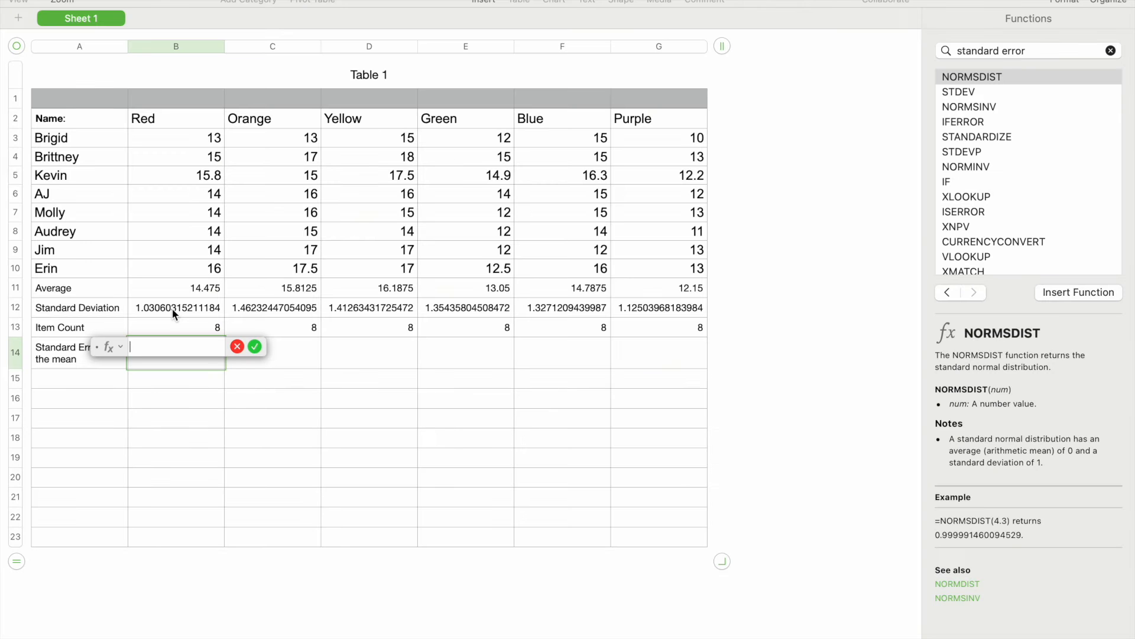
- Calculate the Red column's standard error in B14 as B12 divided by SQRT of B13, and autofill it across to Purple, G14
{"action": "left_click", "coordinate": [173, 306]}
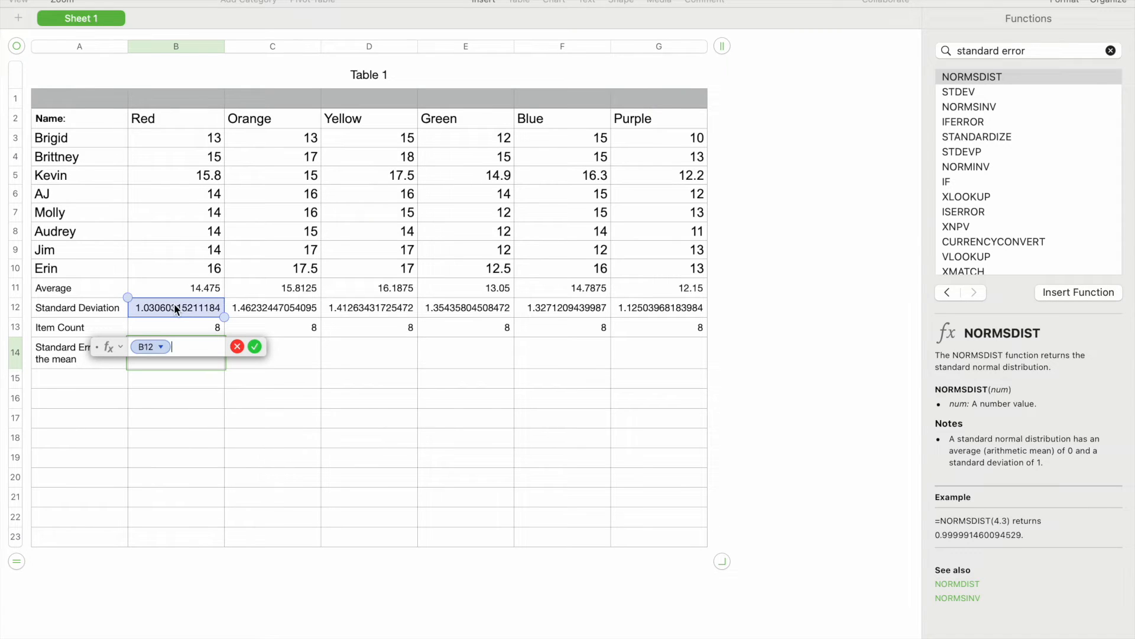
{"action": "type", "text": "/"}
{"action": "type", "text": "("}
{"action": "double_click", "coordinate": [1039, 49]}
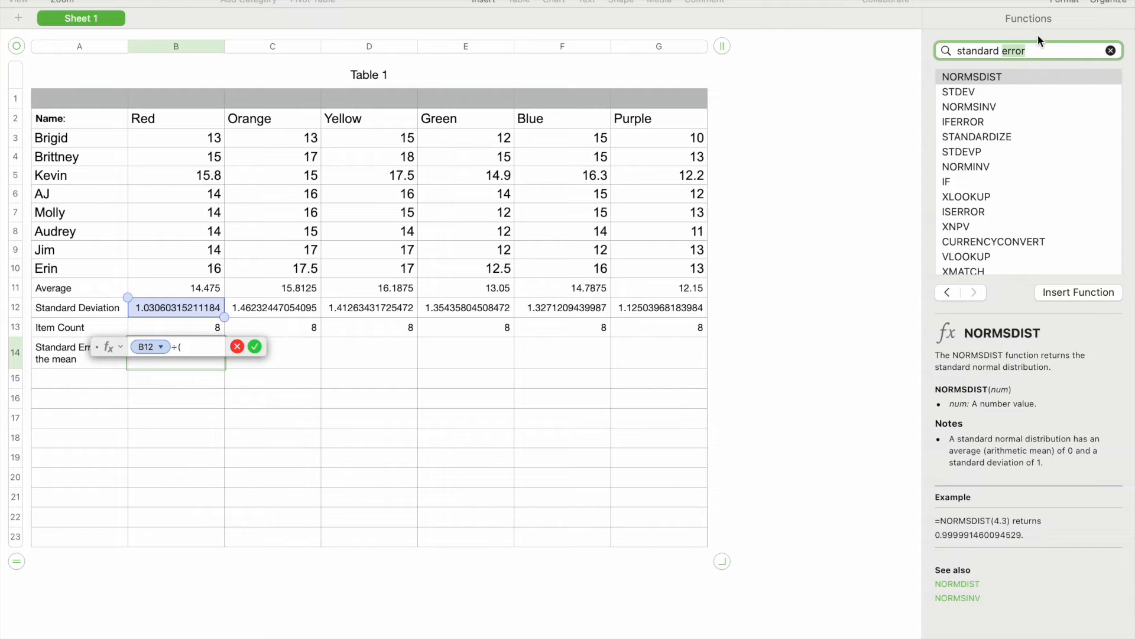
{"action": "triple_click", "coordinate": [1039, 50]}
{"action": "type", "text": "square root"}
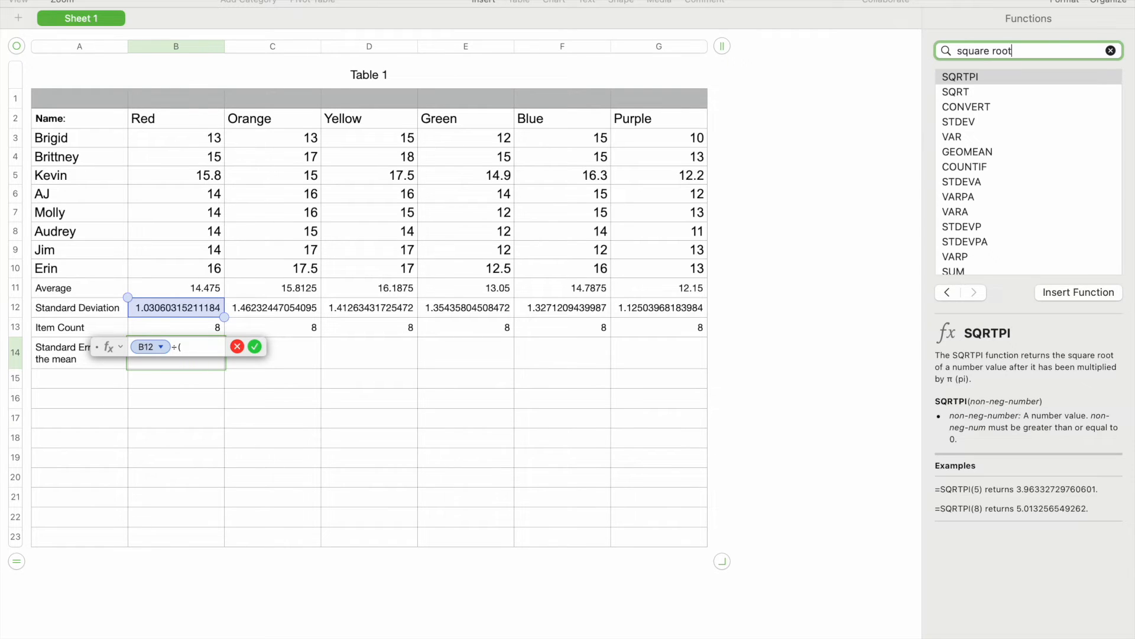
{"action": "key", "text": "Down"}
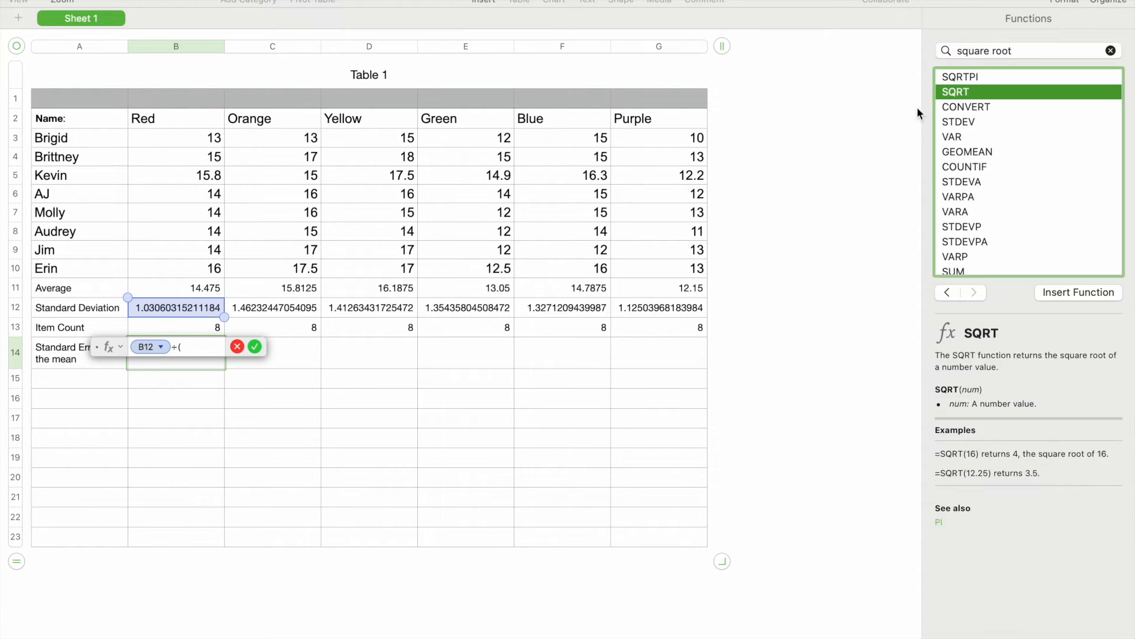
{"action": "double_click", "coordinate": [965, 90]}
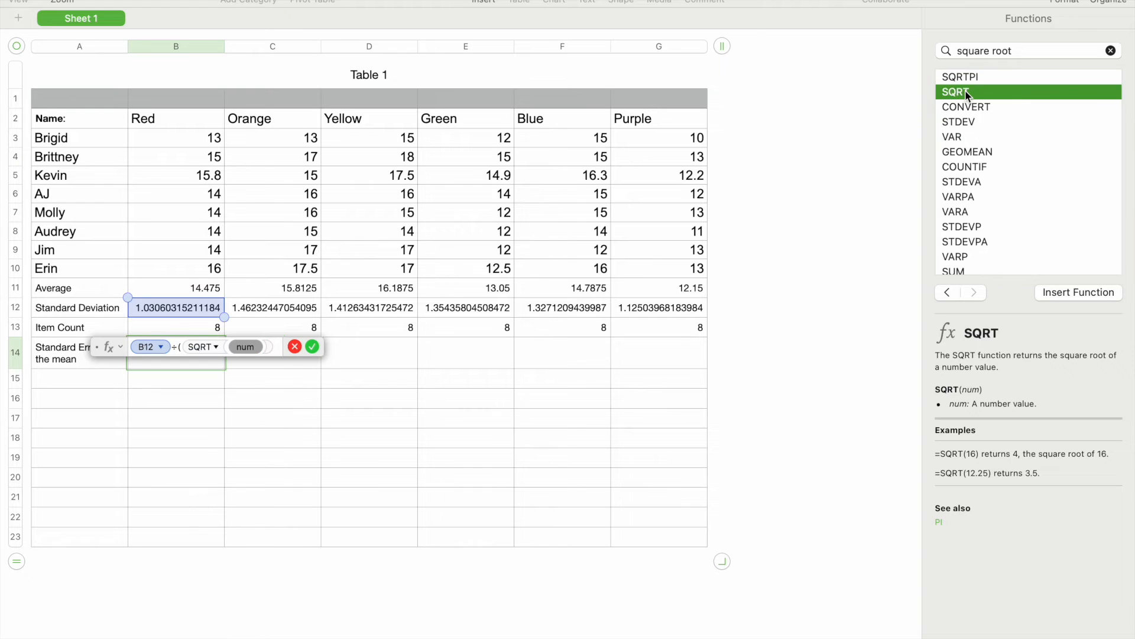
{"action": "left_click", "coordinate": [200, 326]}
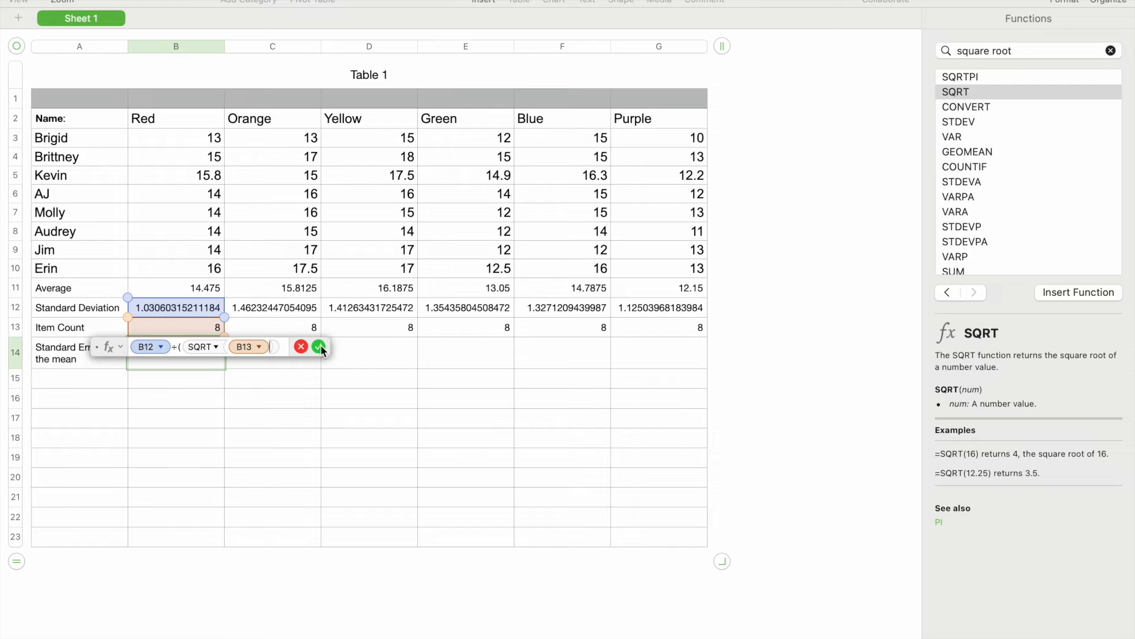
{"action": "key", "text": "Right"}
{"action": "left_click", "coordinate": [319, 347]}
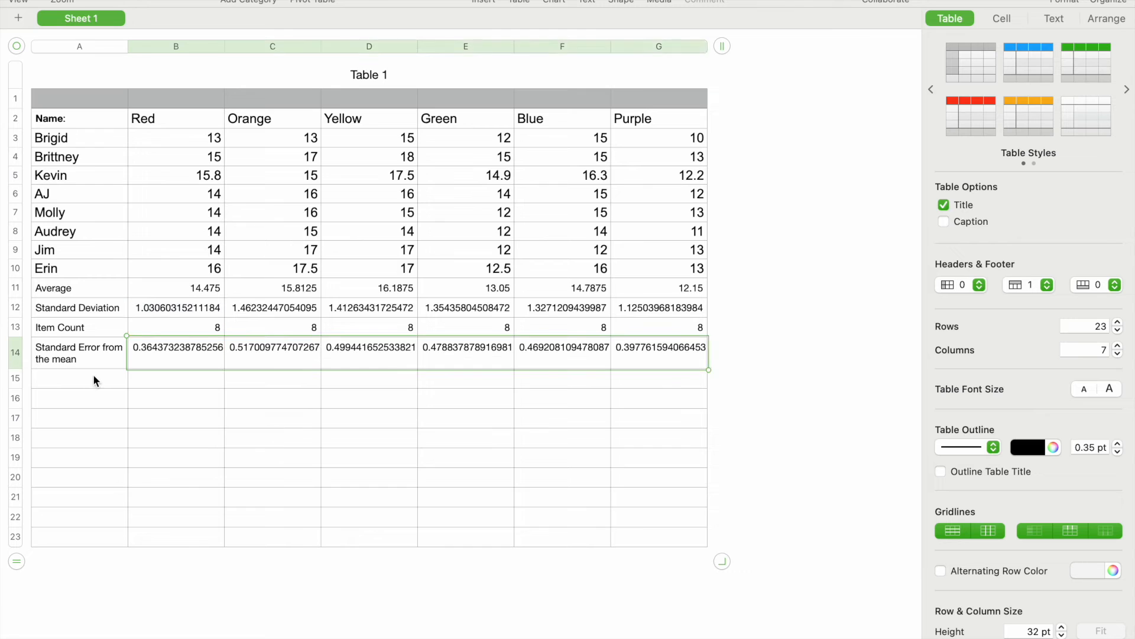
- Label cell A15, below Standard Error from the mean, "2 x SEx"
{"action": "left_click", "coordinate": [94, 377]}
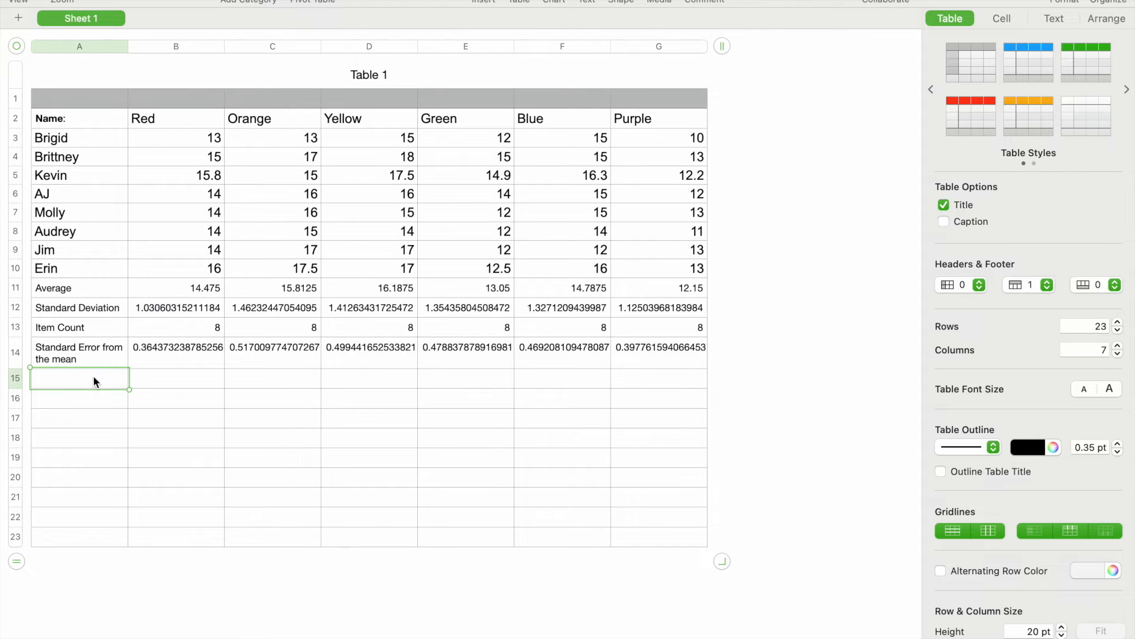
{"action": "type", "text": "2"}
{"action": "type", "text": "x SExxx"}
{"action": "right_click", "coordinate": [84, 373]}
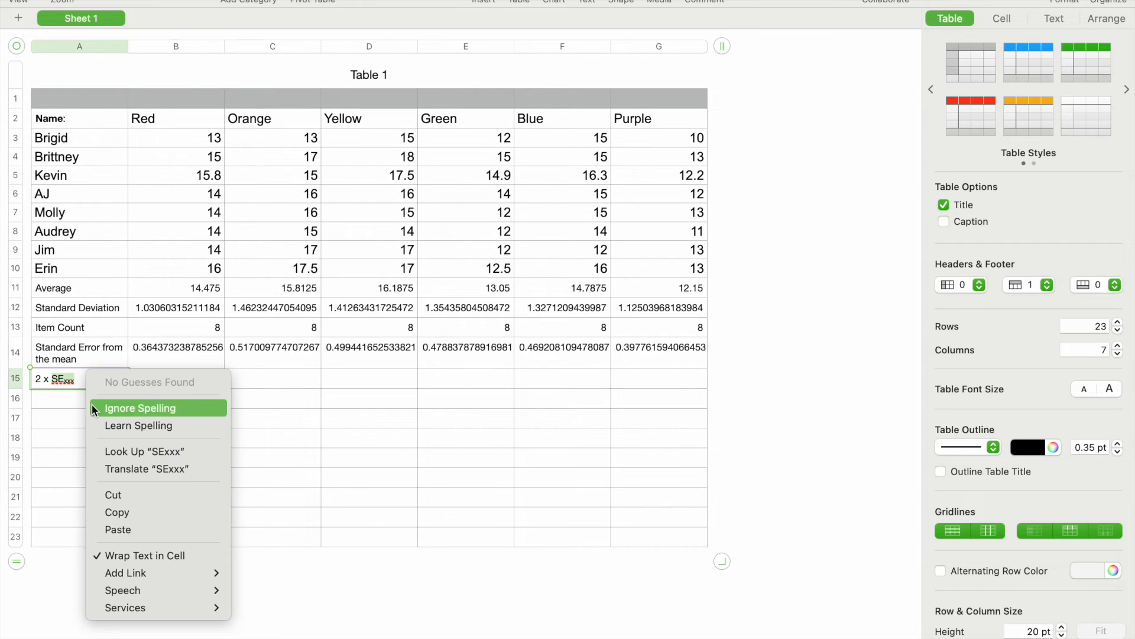
{"action": "left_click", "coordinate": [67, 379]}
{"action": "left_click", "coordinate": [80, 378]}
{"action": "key", "text": "BackSpace"}
{"action": "key", "text": "BackSpace"}
{"action": "key", "text": "BackSpace"}
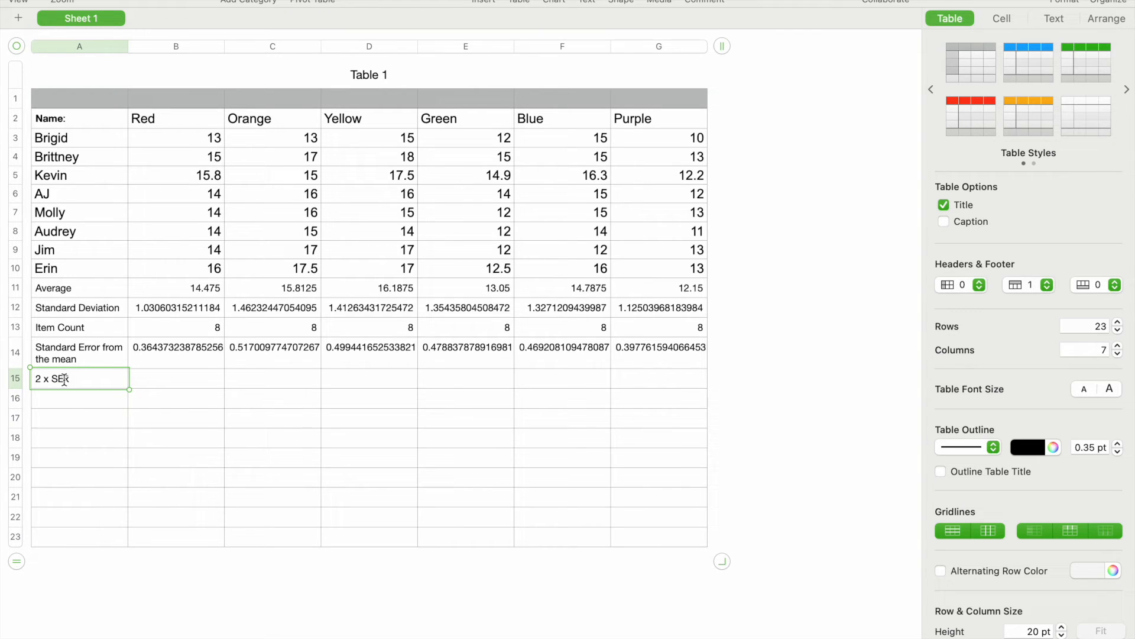
- Format the final x of the "2 x SEx" label in A15 as subscript
{"action": "left_click_drag", "start_coordinate": [69, 380], "coordinate": [64, 380]}
{"action": "left_click", "coordinate": [320, 1]}
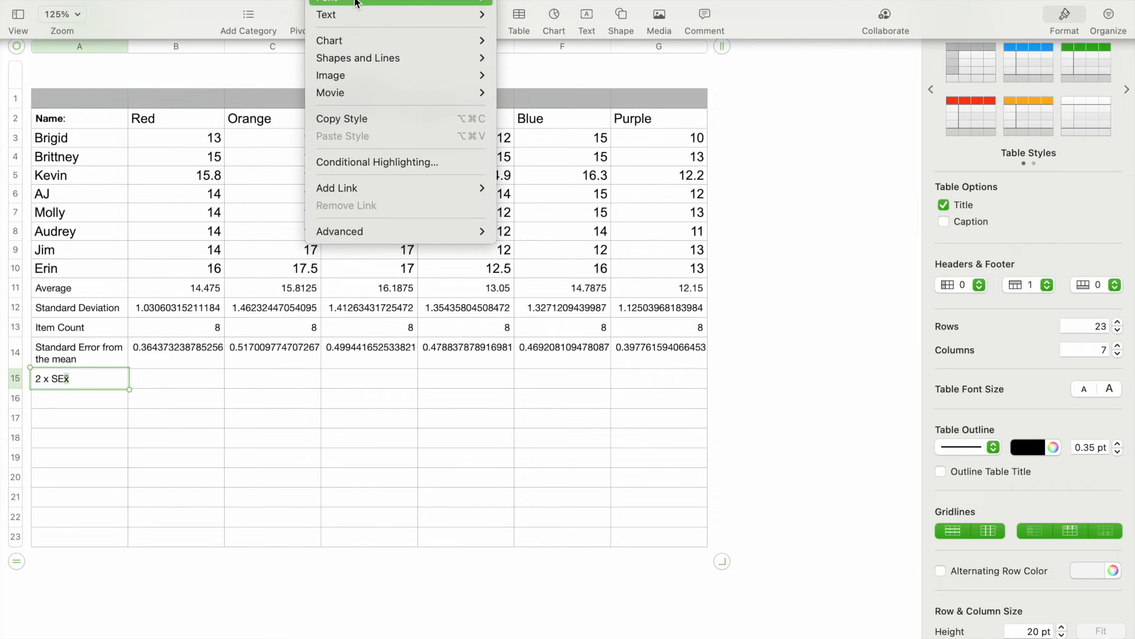
{"action": "mouse_move", "coordinate": [355, 1]}
{"action": "mouse_move", "coordinate": [599, 204]}
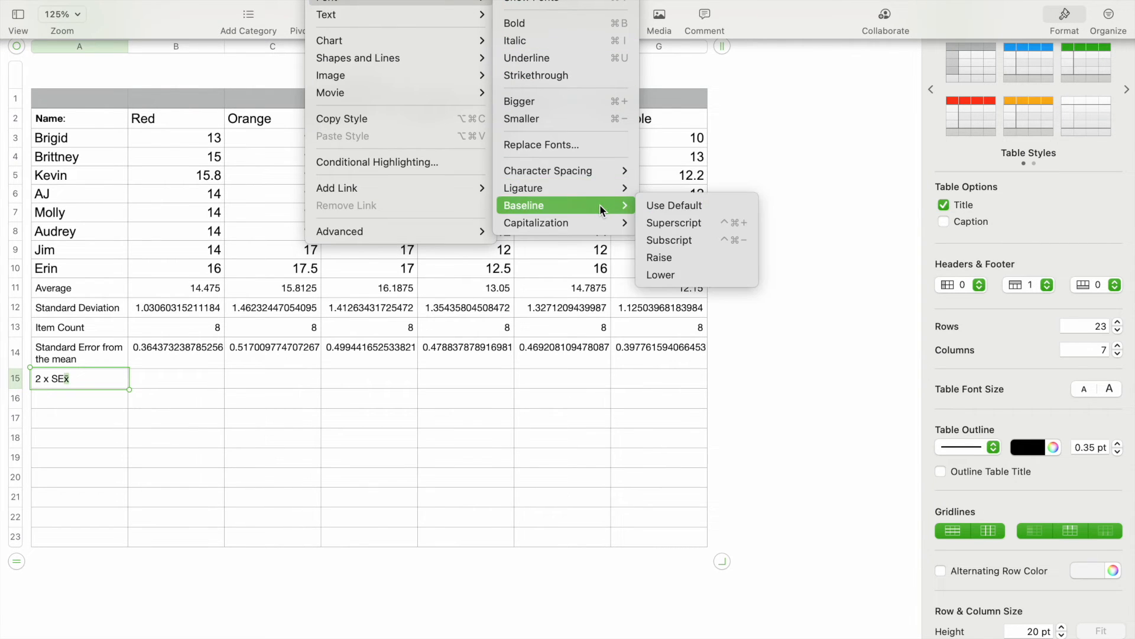
{"action": "left_click", "coordinate": [682, 246]}
{"action": "left_click", "coordinate": [199, 376]}
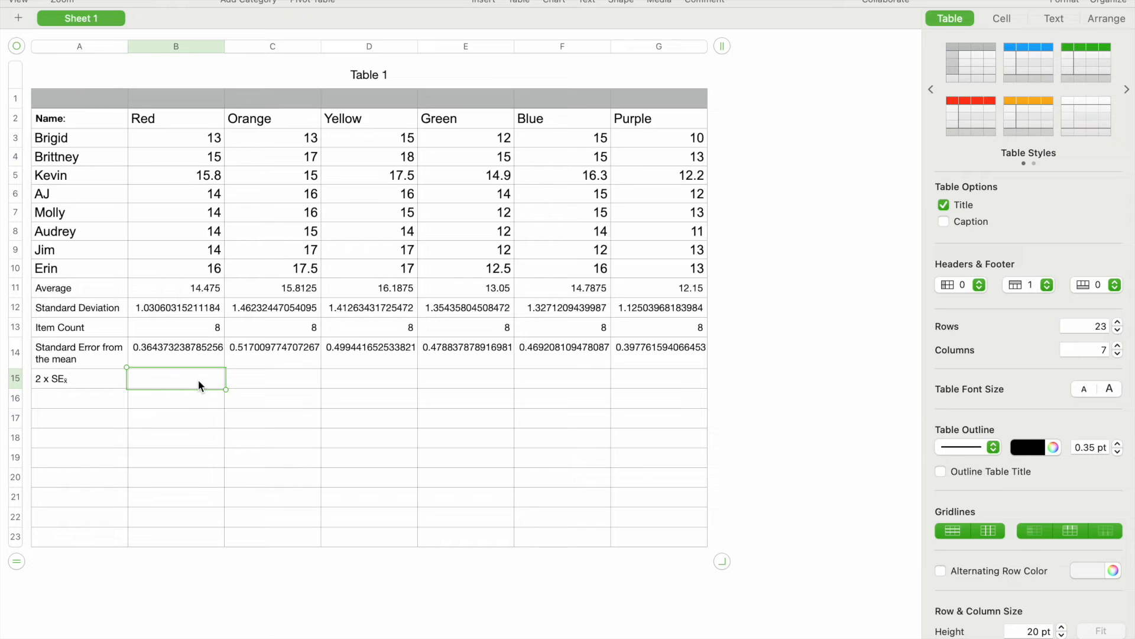
{"action": "type", "text": "2*"}
{"action": "left_click", "coordinate": [170, 352]}
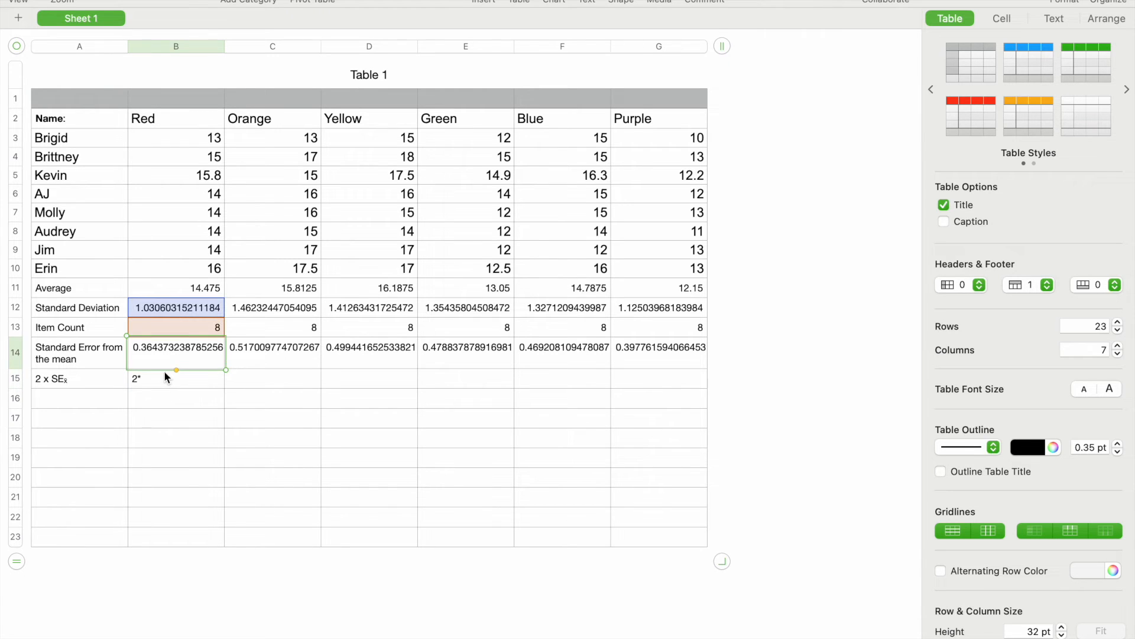
{"action": "left_click", "coordinate": [165, 371]}
{"action": "key", "text": "BackSpace"}
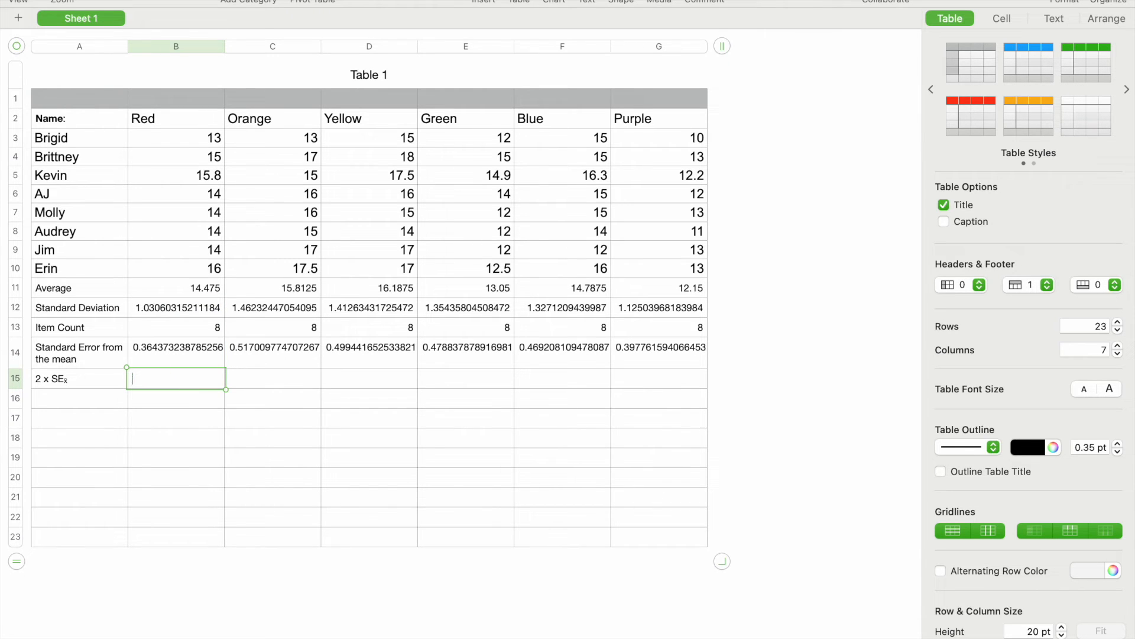
- Enter a formula in B15 that multiplies the standard error in B14 by 2, and autofill it across to Purple, G15
{"action": "type", "text": "="}
{"action": "type", "text": "2"}
{"action": "type", "text": "*"}
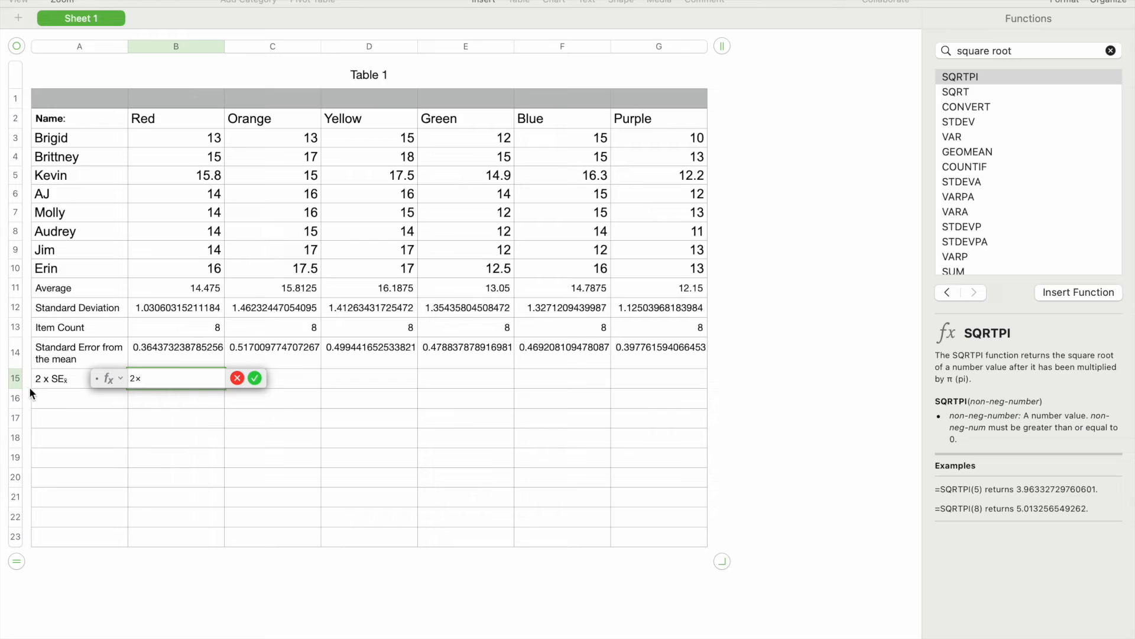
{"action": "left_click", "coordinate": [179, 350]}
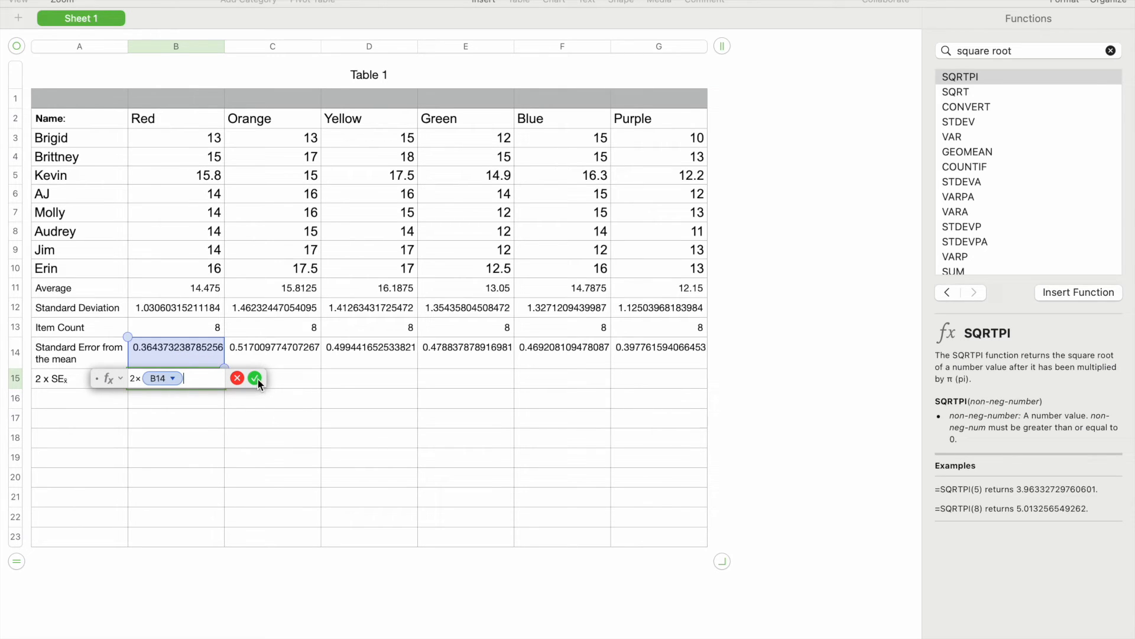
{"action": "left_click", "coordinate": [255, 379]}
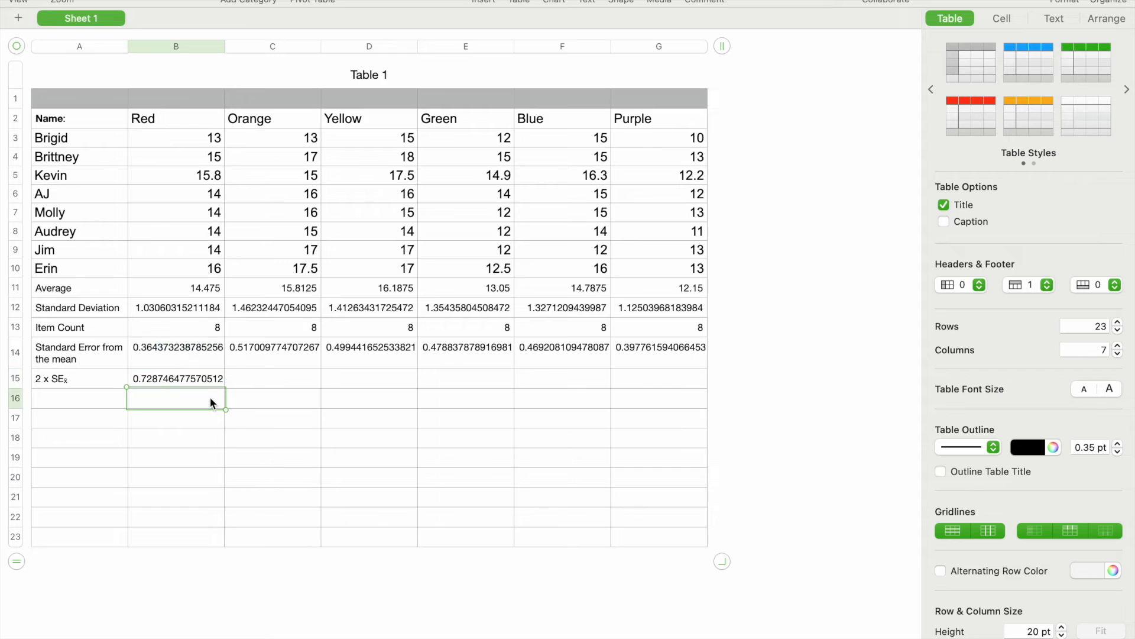
{"action": "left_click_drag", "start_coordinate": [225, 379], "coordinate": [705, 383]}
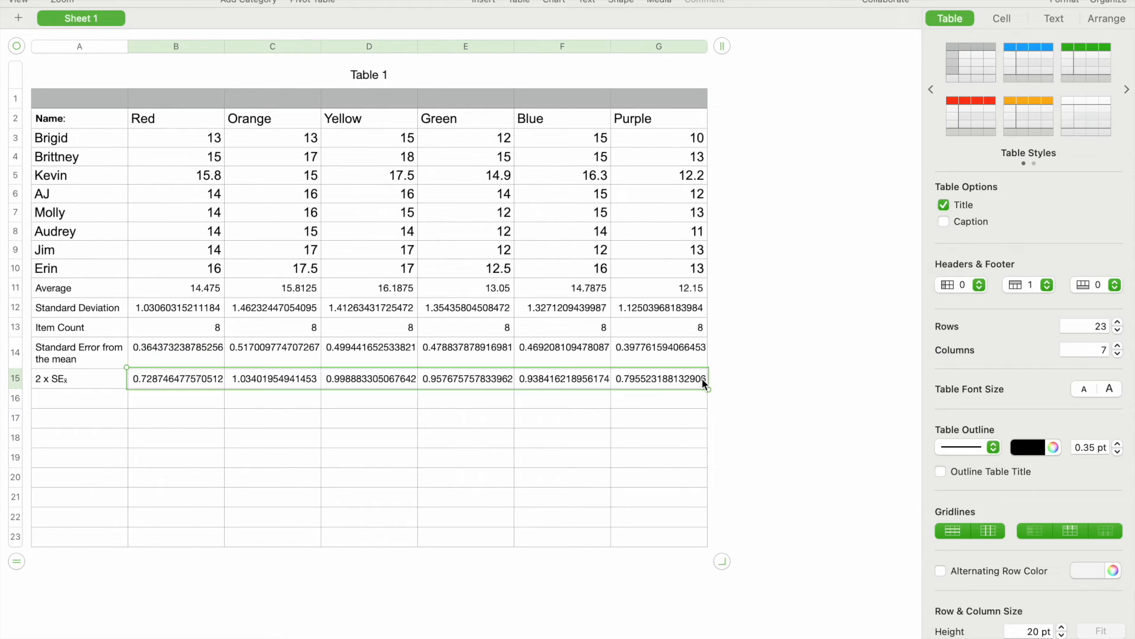
{"action": "left_click", "coordinate": [792, 440]}
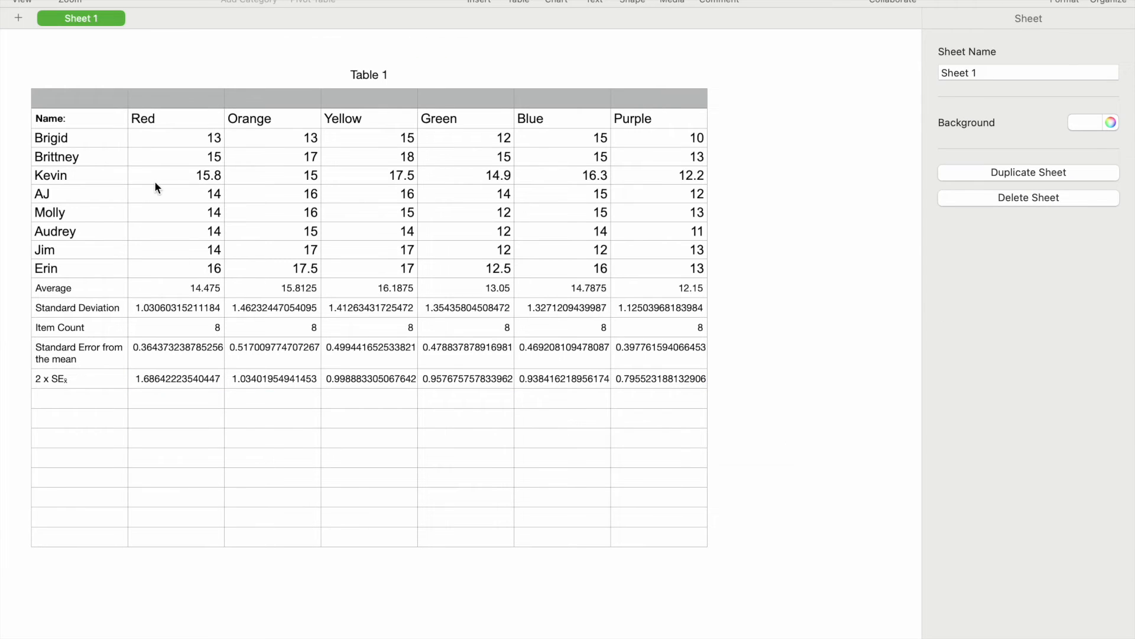
- Insert a 2D column chart from the colour names in B2:G2 and the averages in B11:G11
{"action": "left_click_drag", "start_coordinate": [171, 113], "coordinate": [683, 119]}
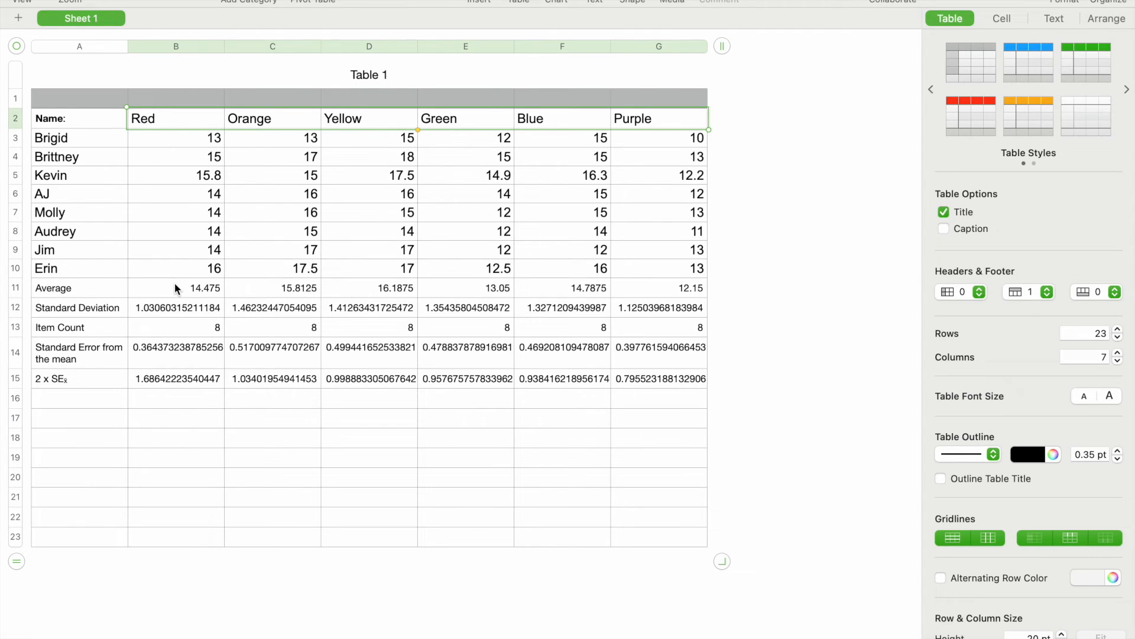
{"action": "left_click_drag", "start_coordinate": [176, 288], "coordinate": [684, 287]}
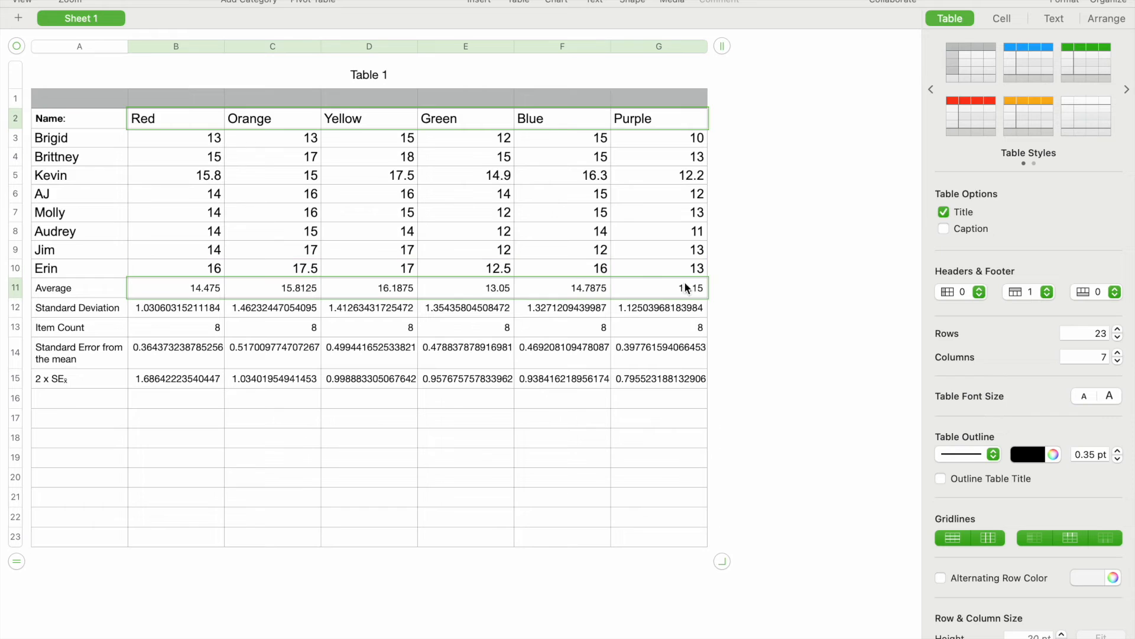
{"action": "left_click", "coordinate": [550, 3]}
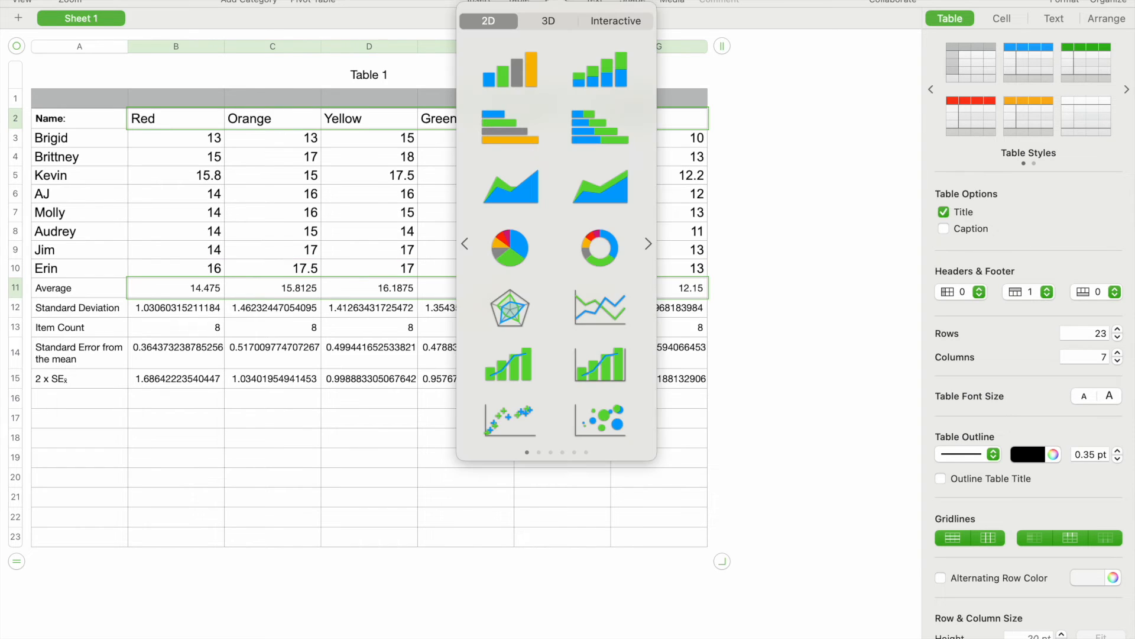
{"action": "left_click", "coordinate": [516, 77]}
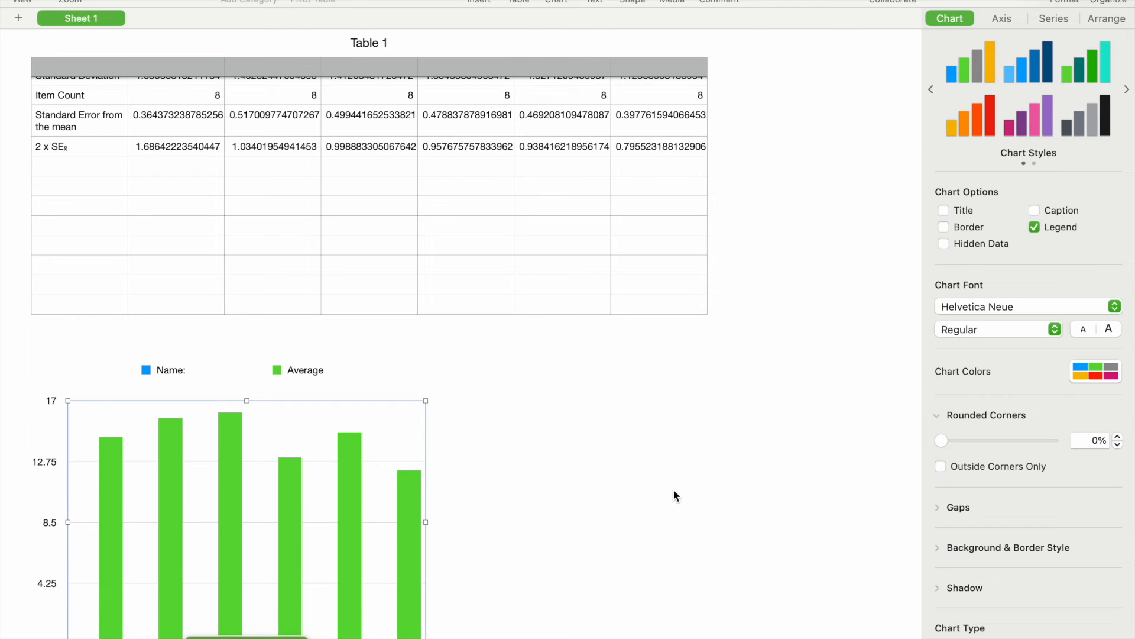
{"action": "scroll", "coordinate": [674, 492], "scroll_direction": "down", "scroll_amount": 2}
{"action": "scroll", "coordinate": [675, 492], "scroll_direction": "up", "scroll_amount": 10}
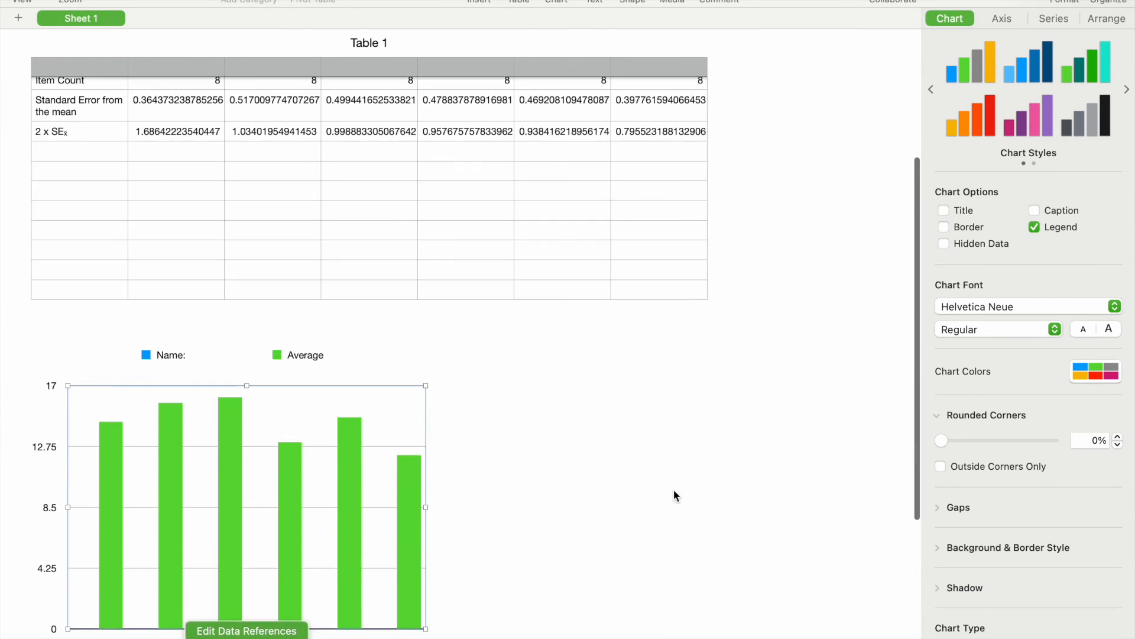
{"action": "scroll", "coordinate": [675, 495], "scroll_direction": "down", "scroll_amount": 10}
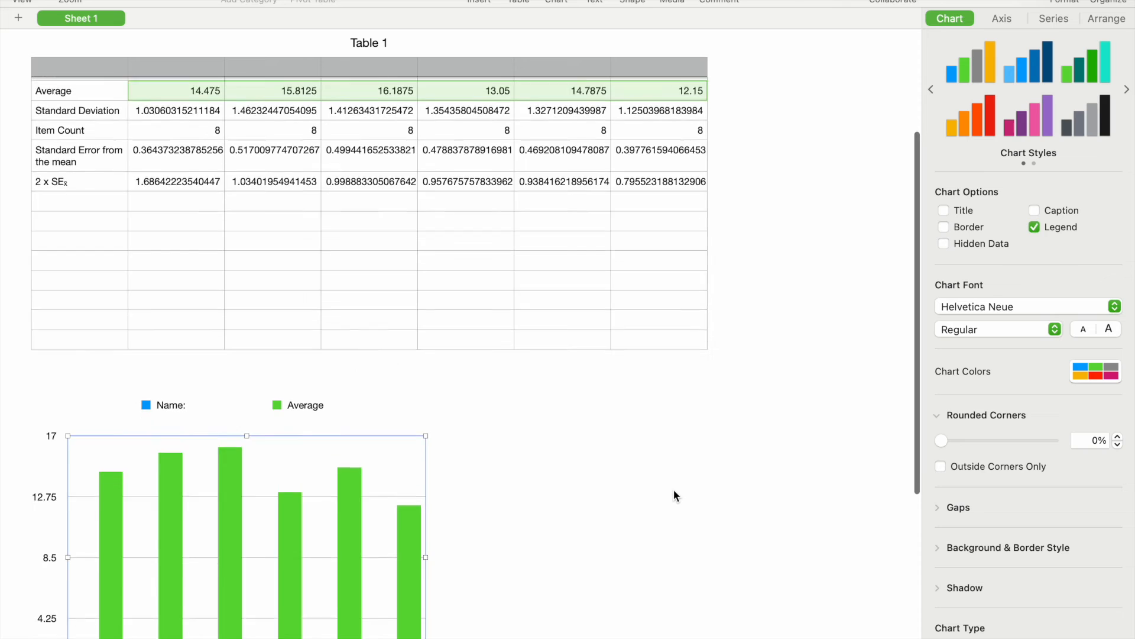
- Show the column chart's category (X) axis settings and open the chart's data references for editing
{"action": "left_click", "coordinate": [1006, 20]}
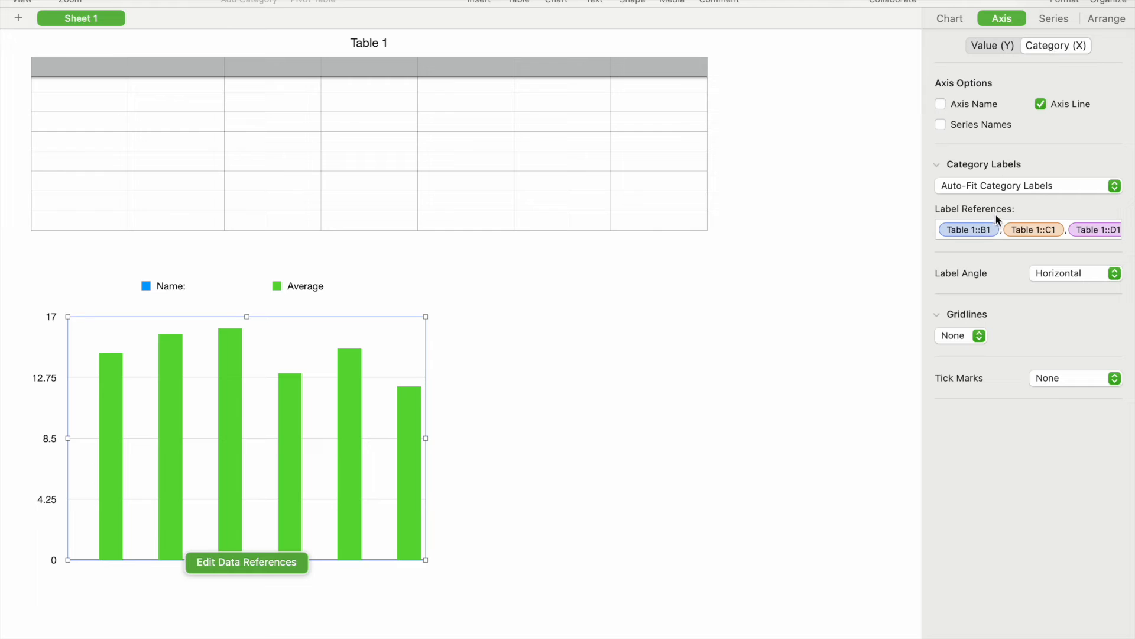
{"action": "scroll", "coordinate": [763, 287], "scroll_direction": "up", "scroll_amount": 10}
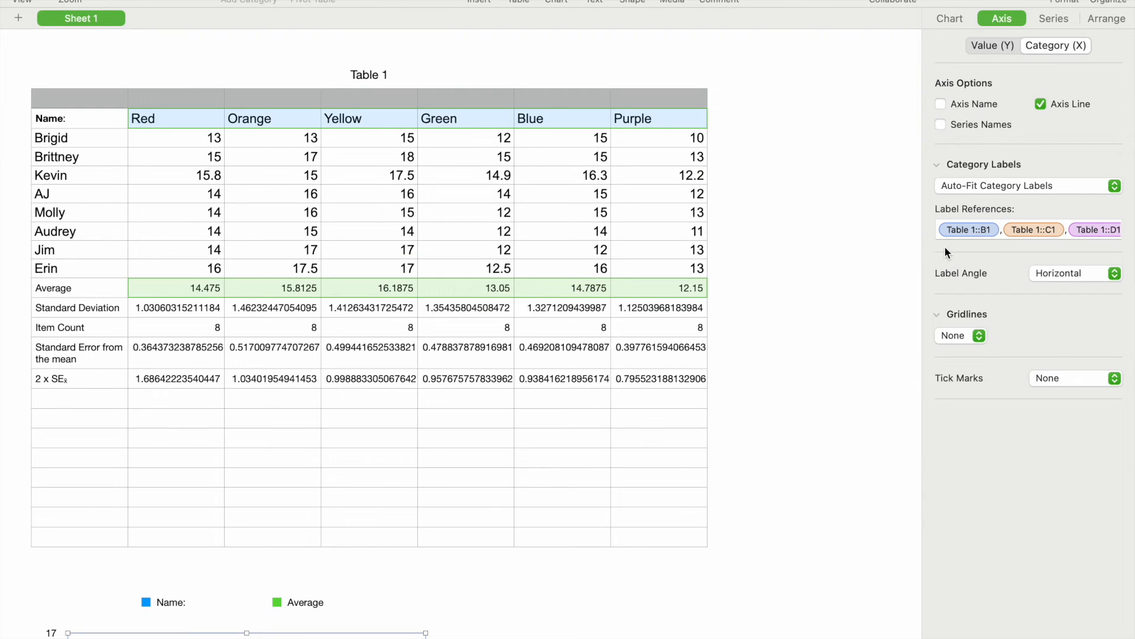
{"action": "left_click", "coordinate": [183, 120]}
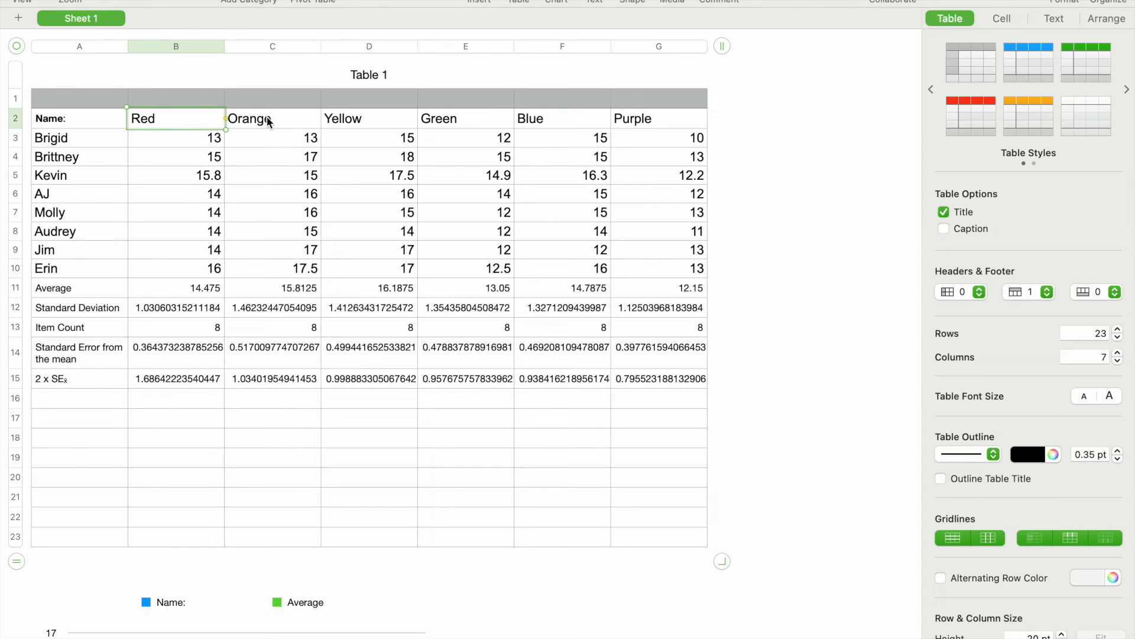
{"action": "scroll", "coordinate": [284, 226], "scroll_direction": "down", "scroll_amount": 10}
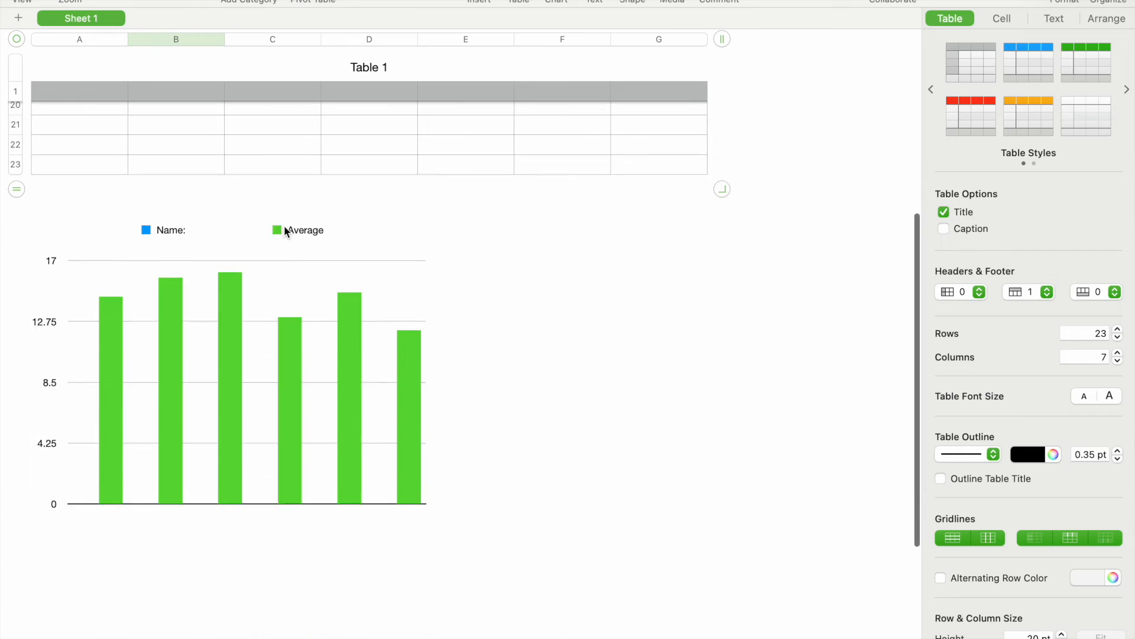
{"action": "left_click", "coordinate": [292, 465]}
{"action": "left_click", "coordinate": [264, 527]}
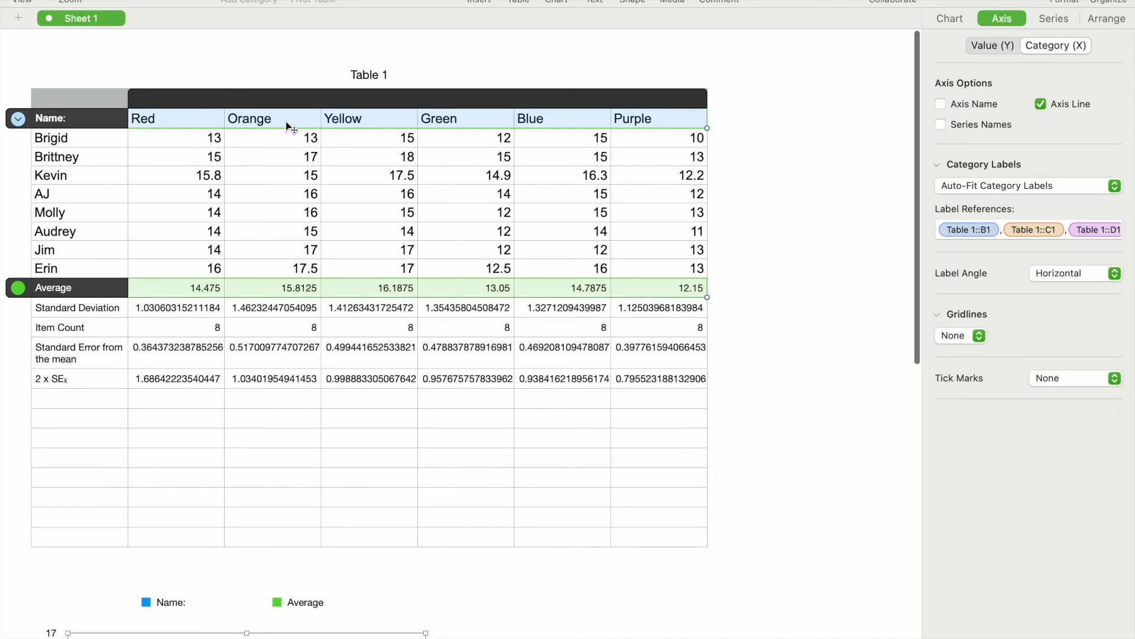
- Add the colour name cells B2 through G2 to the category axis label references
{"action": "left_click", "coordinate": [975, 233]}
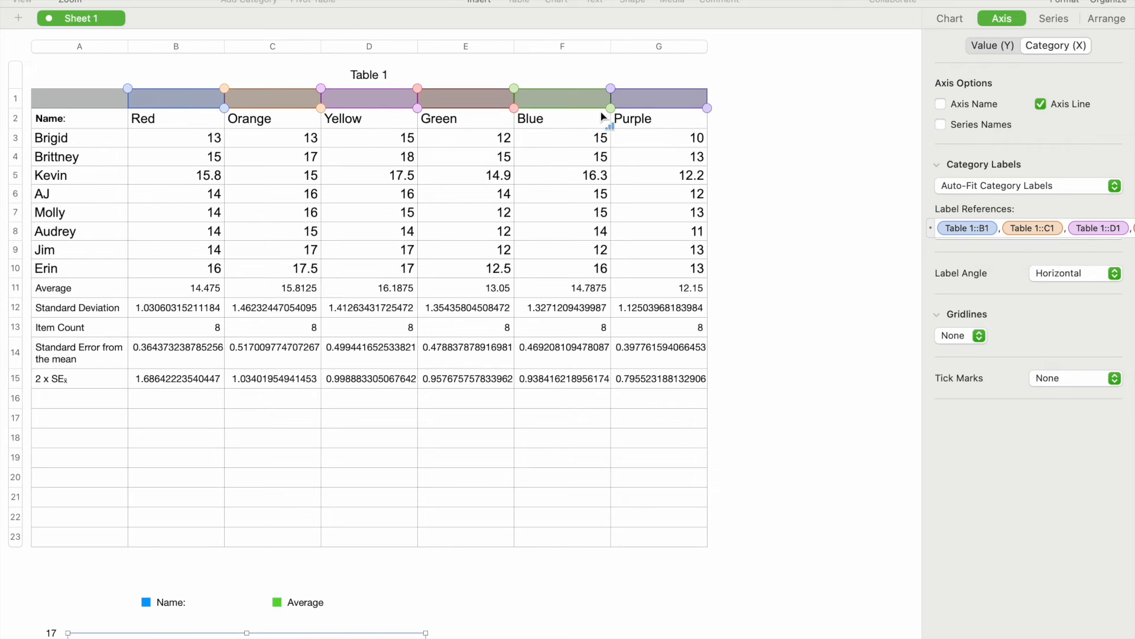
{"action": "left_click", "coordinate": [182, 125]}
{"action": "left_click", "coordinate": [267, 125]}
{"action": "left_click", "coordinate": [346, 133]}
{"action": "left_click", "coordinate": [446, 127]}
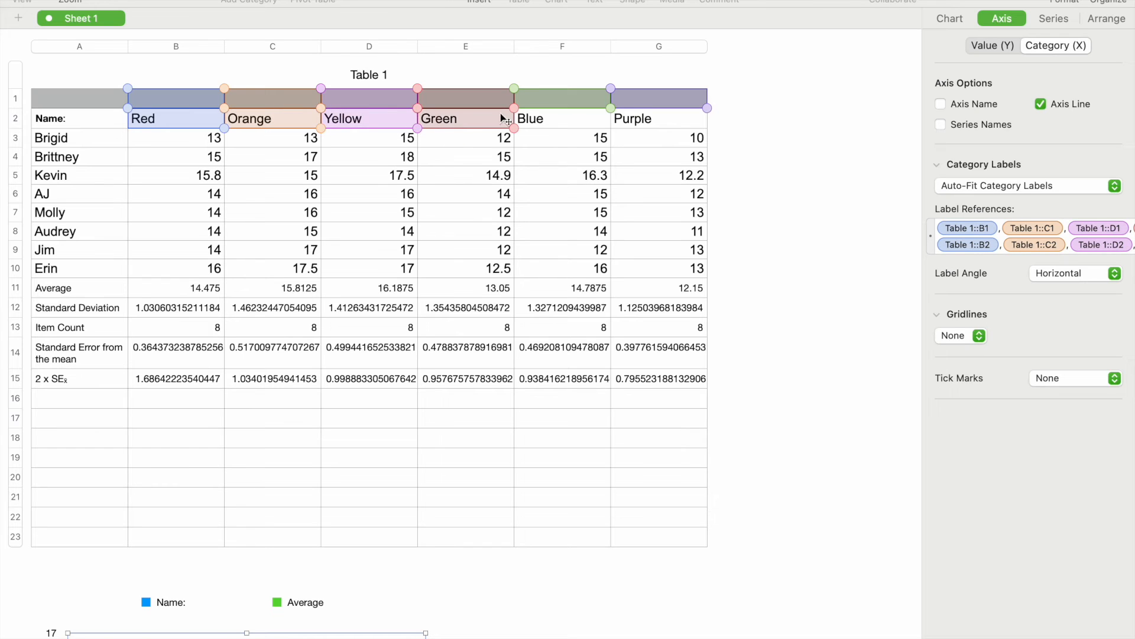
{"action": "left_click", "coordinate": [534, 123]}
{"action": "left_click", "coordinate": [668, 131]}
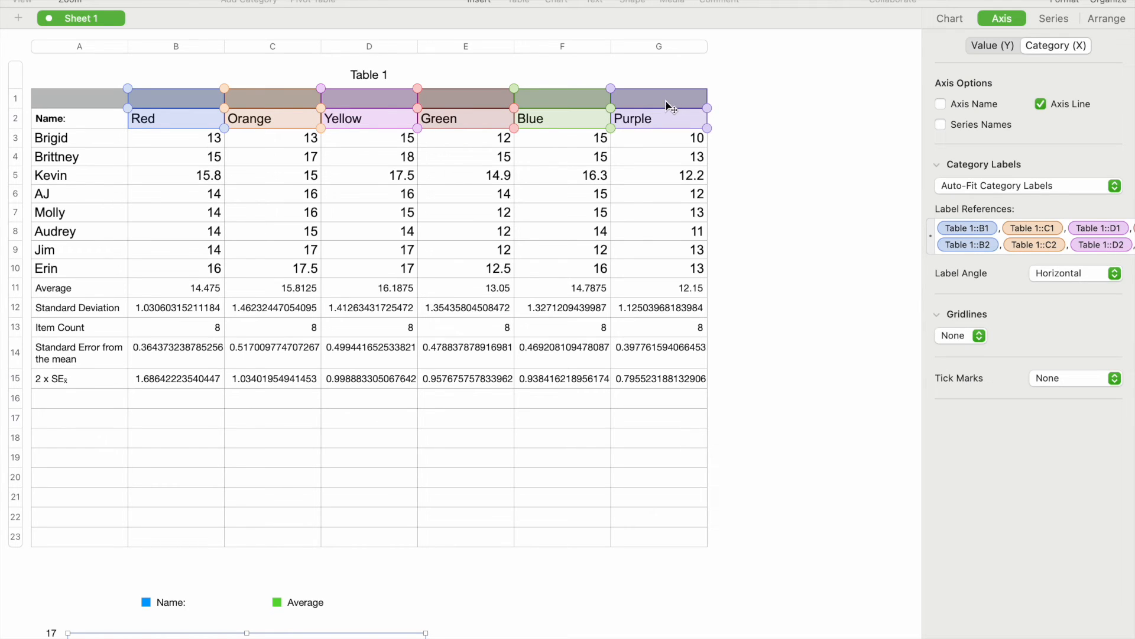
{"action": "left_click", "coordinate": [668, 96]}
{"action": "left_click", "coordinate": [654, 98]}
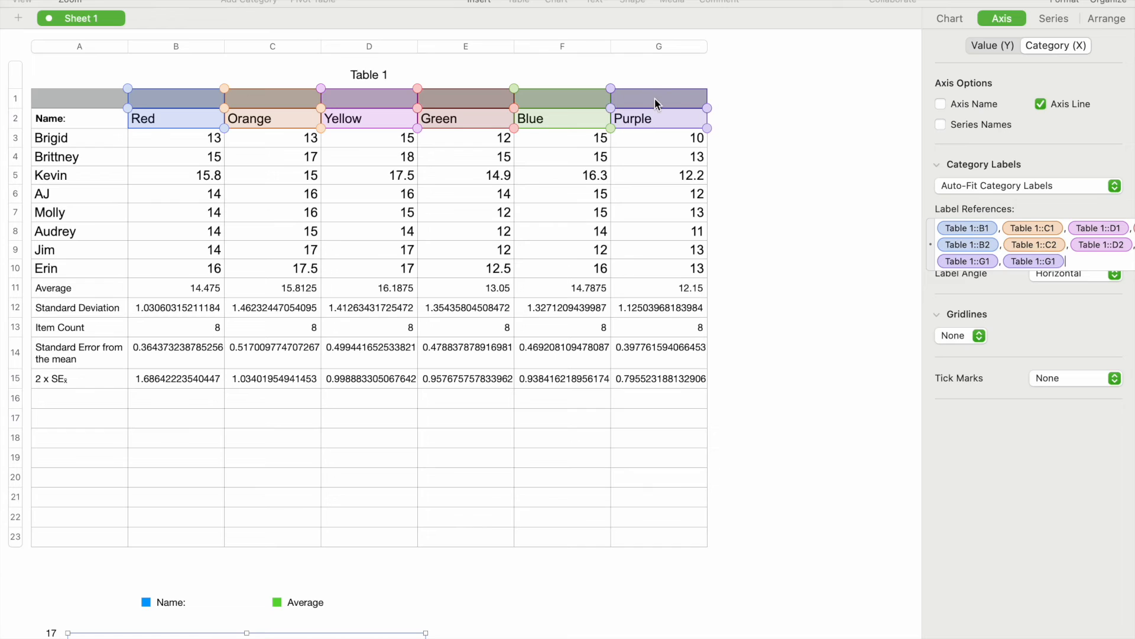
{"action": "left_click", "coordinate": [1042, 264]}
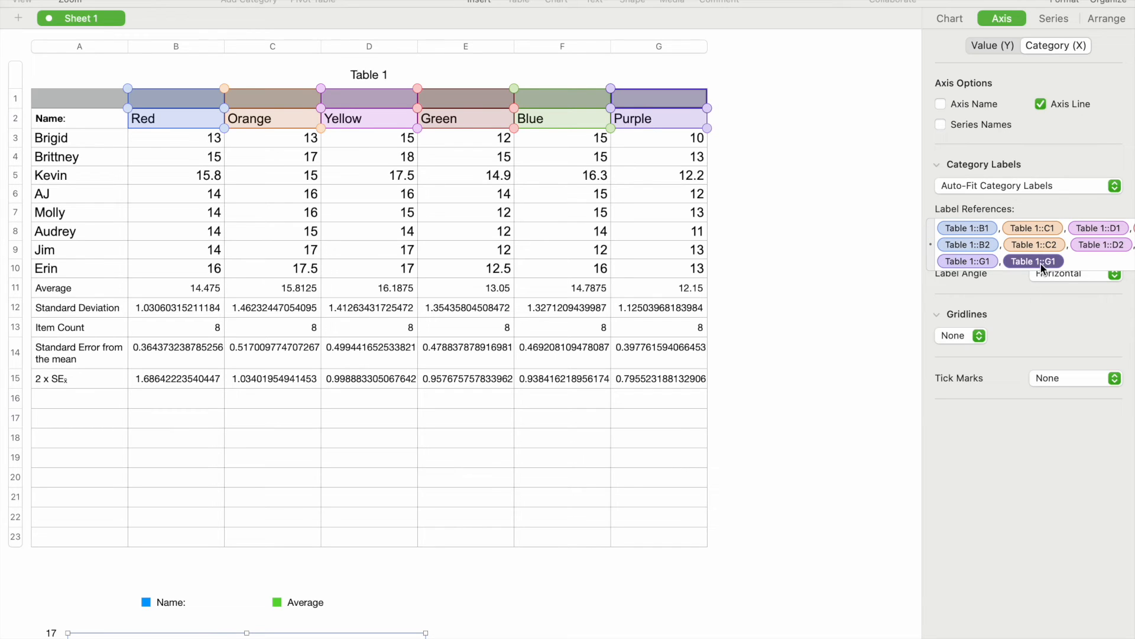
{"action": "key", "text": "BackSpace"}
{"action": "left_click", "coordinate": [982, 261]}
{"action": "key", "text": "BackSpace"}
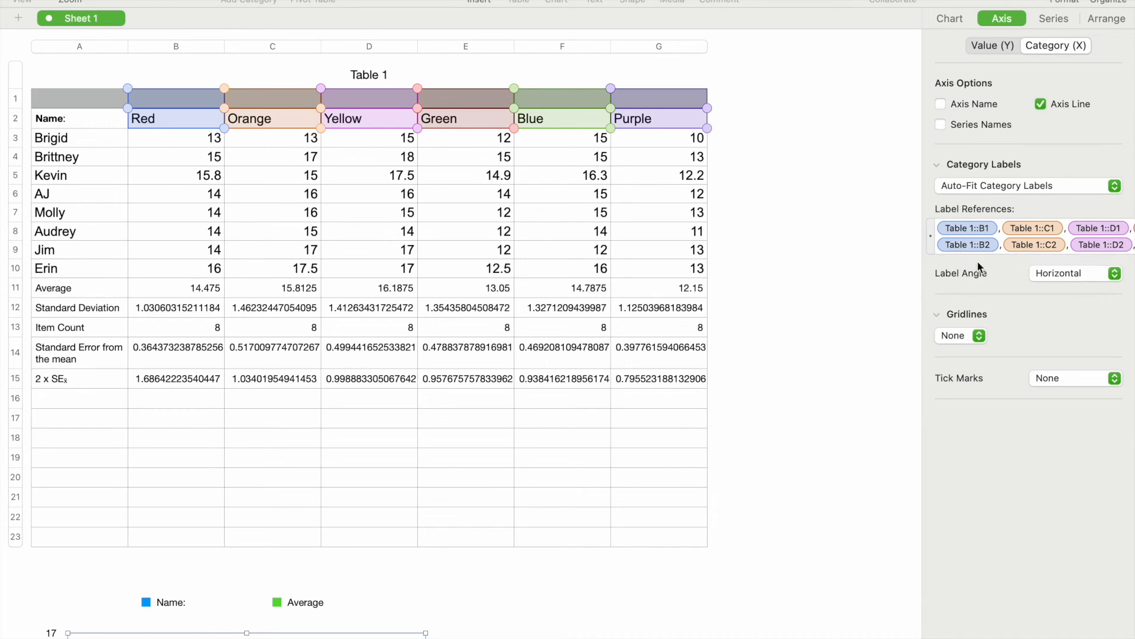
- Remove the empty header cells B1 through G1 from the category axis label references
{"action": "left_click", "coordinate": [984, 229]}
{"action": "key", "text": "BackSpace"}
{"action": "left_click", "coordinate": [974, 230]}
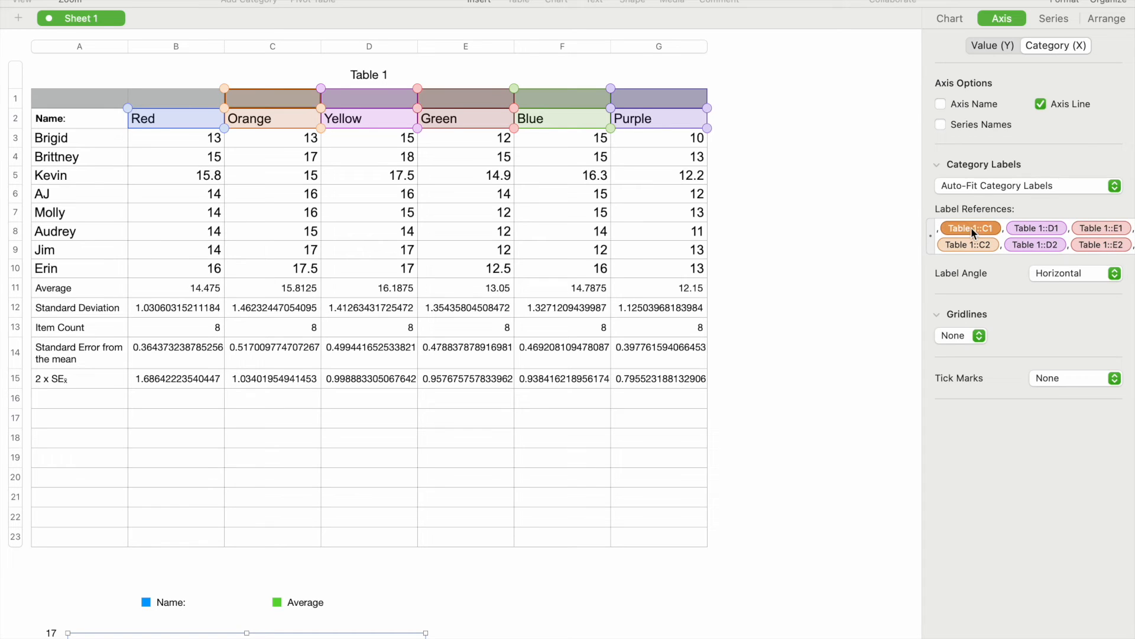
{"action": "key", "text": "BackSpace"}
{"action": "left_click", "coordinate": [994, 230]}
{"action": "key", "text": "BackSpace"}
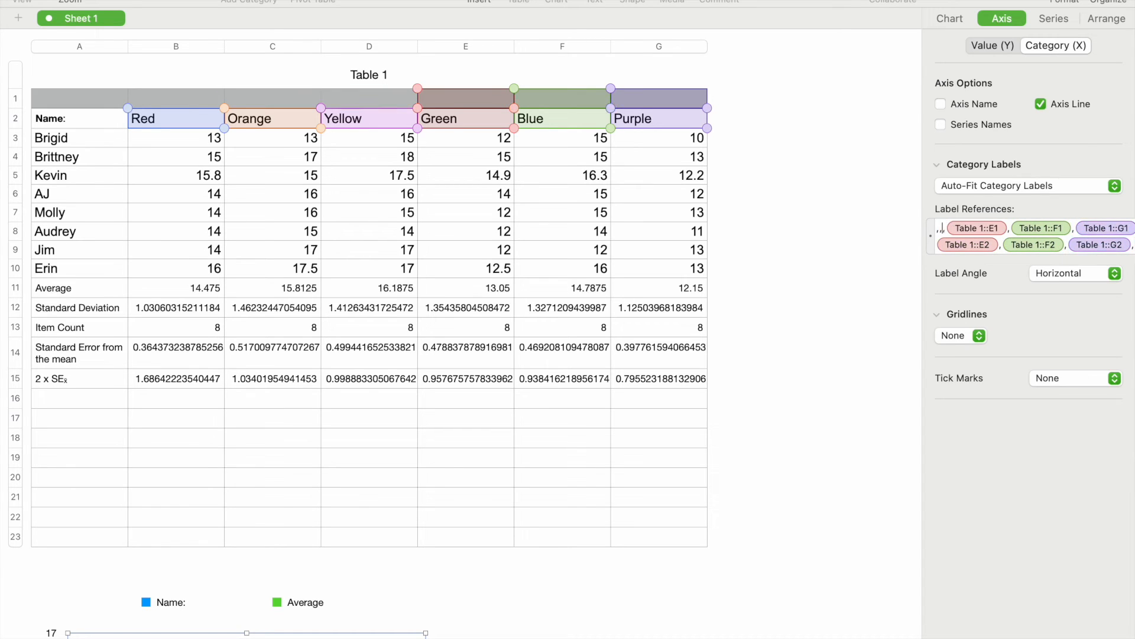
{"action": "left_click", "coordinate": [1005, 232]}
{"action": "key", "text": "BackSpace"}
{"action": "left_click", "coordinate": [991, 230]}
{"action": "key", "text": "BackSpace"}
{"action": "left_click", "coordinate": [1001, 230]}
{"action": "key", "text": "BackSpace"}
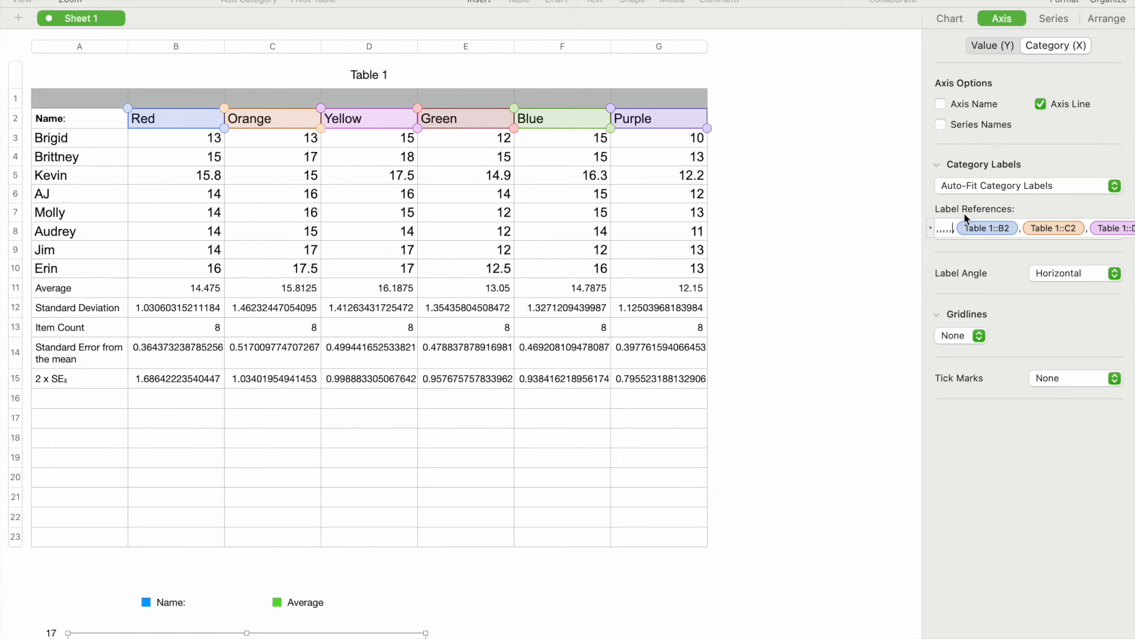
- Delete the leftover commas before B2 in the label references and apply the references to the chart
{"action": "key", "text": "BackSpace"}
{"action": "key", "text": "BackSpace"}
{"action": "key", "text": "BackSpace"}
{"action": "key", "text": "BackSpace"}
{"action": "key", "text": "BackSpace"}
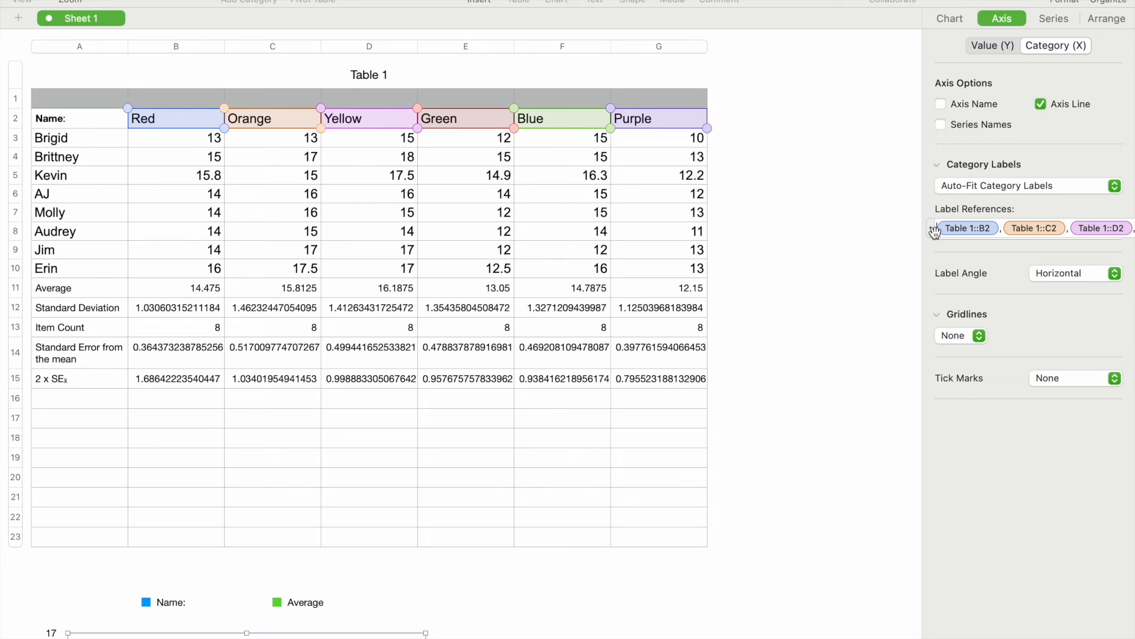
{"action": "left_click_drag", "start_coordinate": [934, 233], "coordinate": [519, 264]}
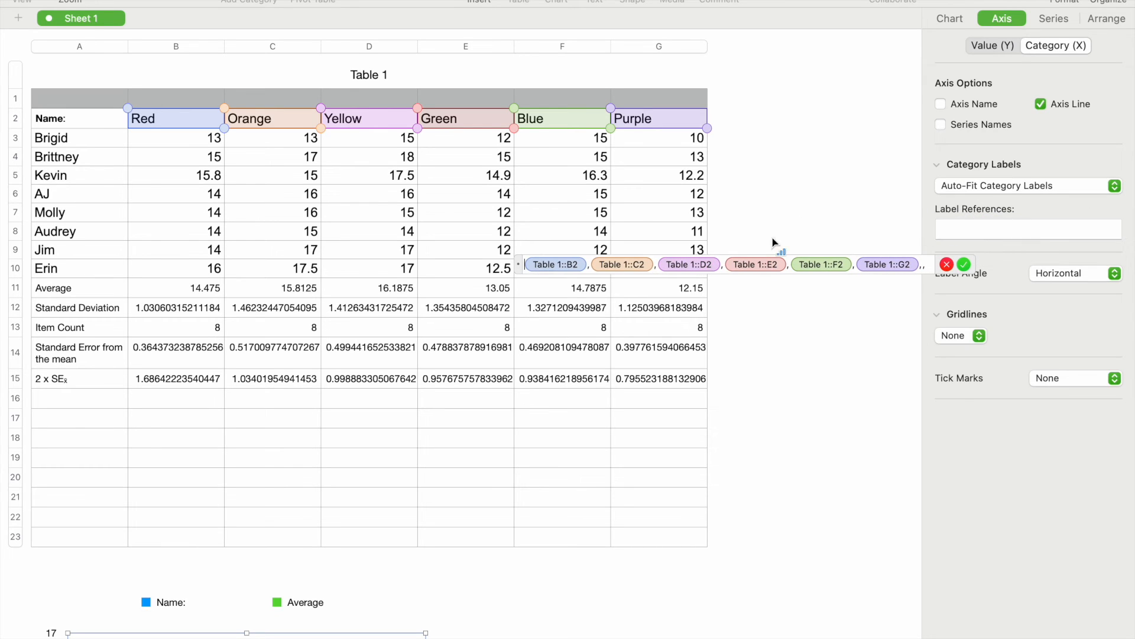
{"action": "left_click", "coordinate": [964, 264]}
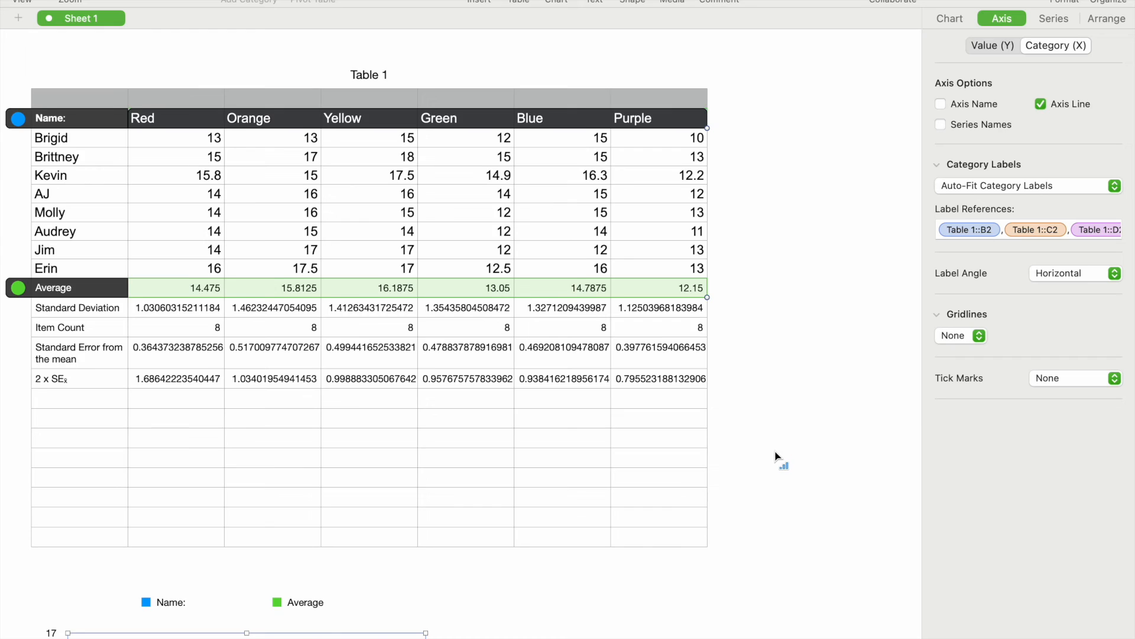
{"action": "scroll", "coordinate": [776, 456], "scroll_direction": "down", "scroll_amount": 5}
{"action": "scroll", "coordinate": [776, 456], "scroll_direction": "down", "scroll_amount": 3}
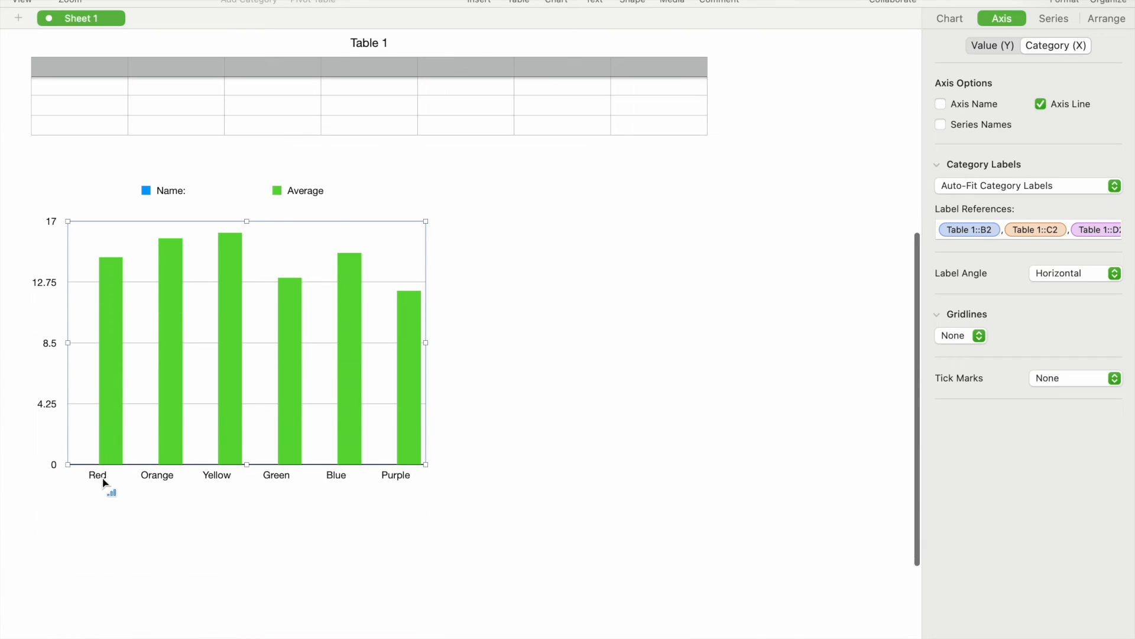
{"action": "left_click", "coordinate": [579, 494]}
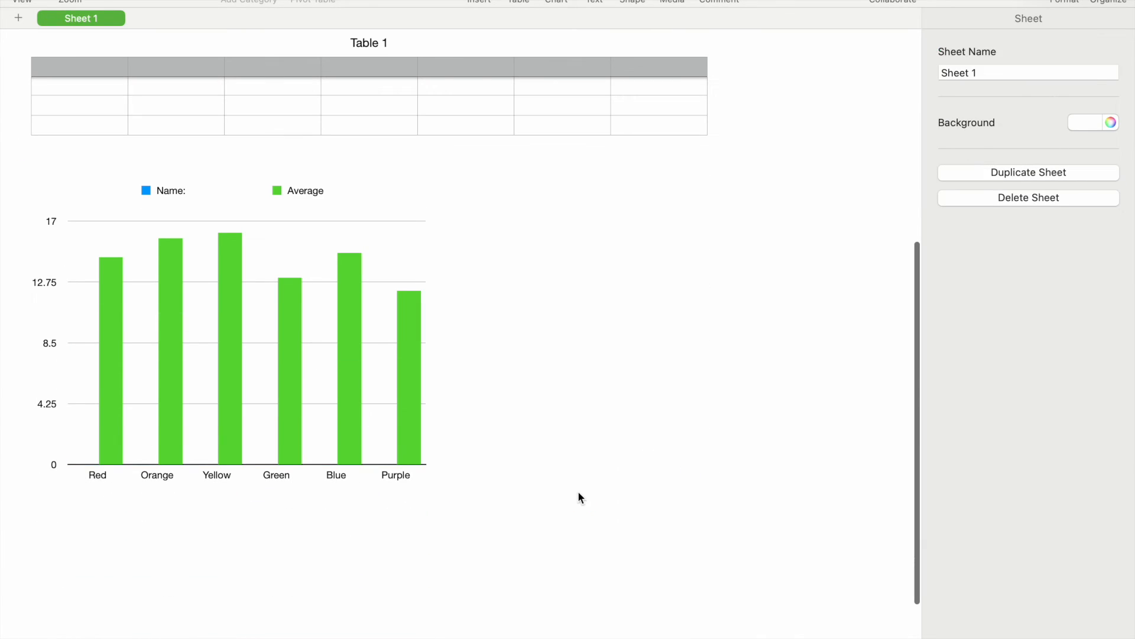
{"action": "right_click", "coordinate": [578, 494]}
{"action": "left_click", "coordinate": [745, 390]}
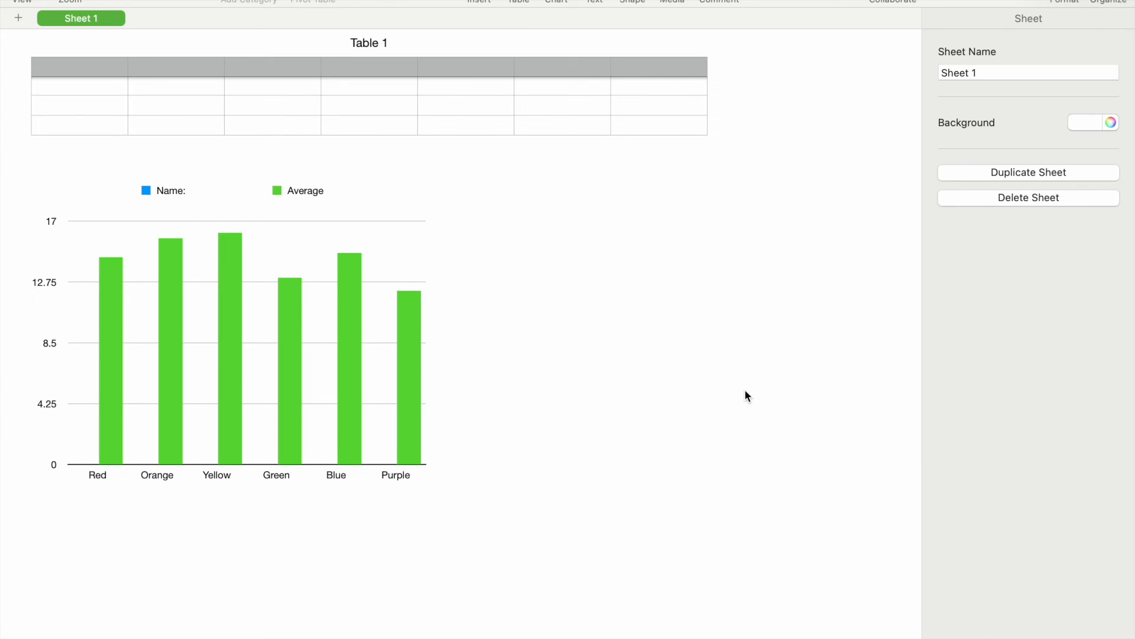
- Delete the legend above the column chart
{"action": "scroll", "coordinate": [745, 393], "scroll_direction": "up", "scroll_amount": 2}
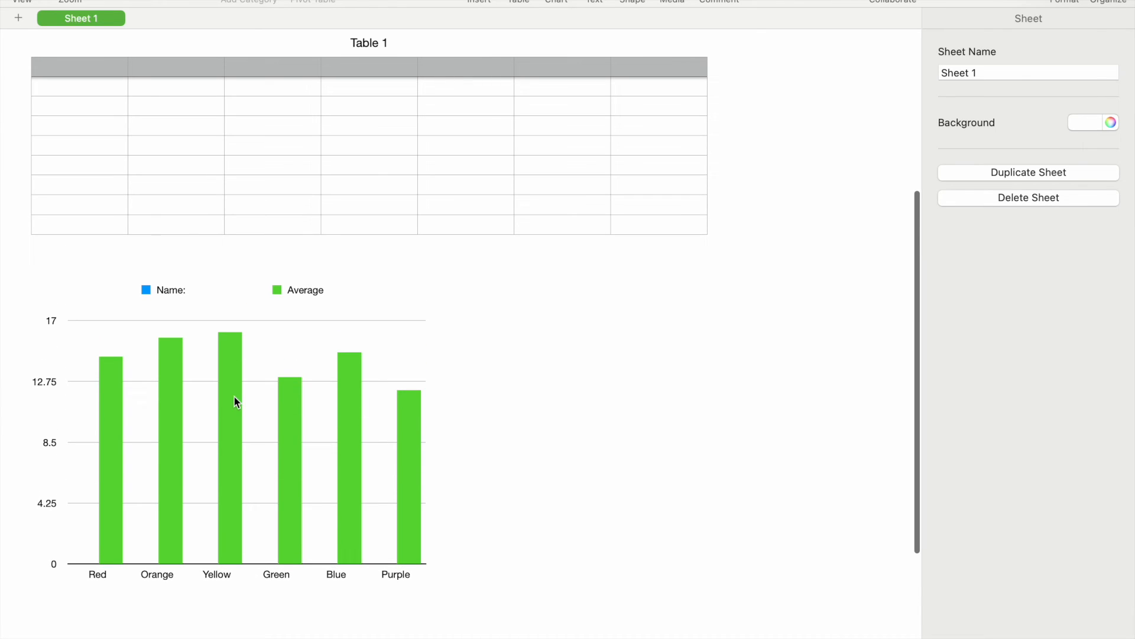
{"action": "left_click", "coordinate": [320, 295]}
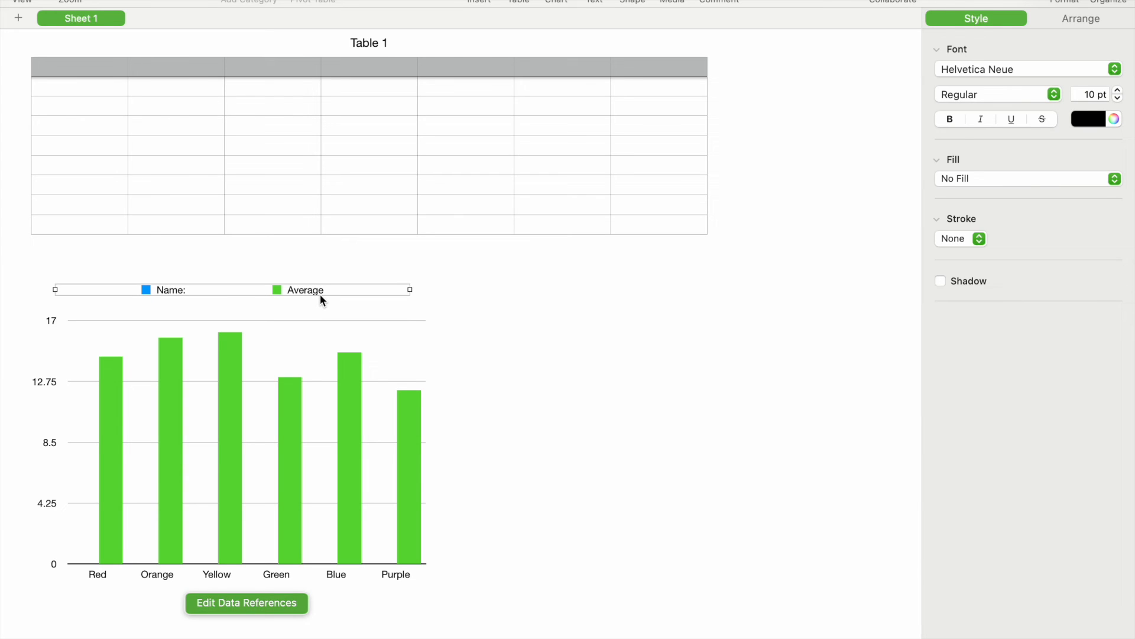
{"action": "key", "text": "Delete"}
{"action": "left_click", "coordinate": [645, 470]}
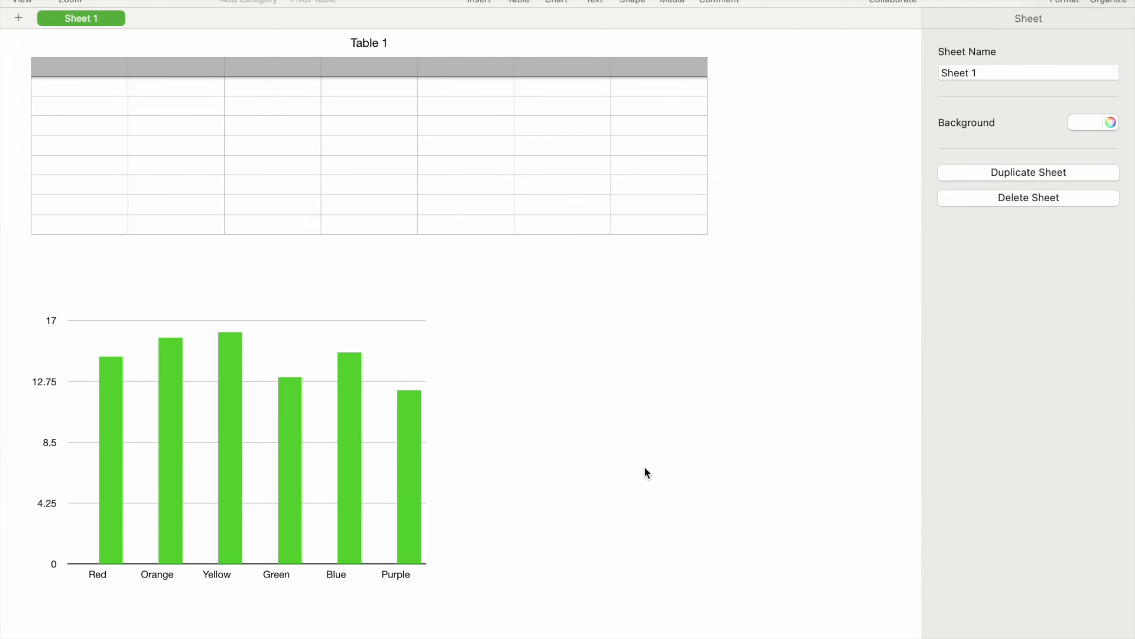
- Add positive and negative error bars to the column chart's series
{"action": "left_click", "coordinate": [357, 438]}
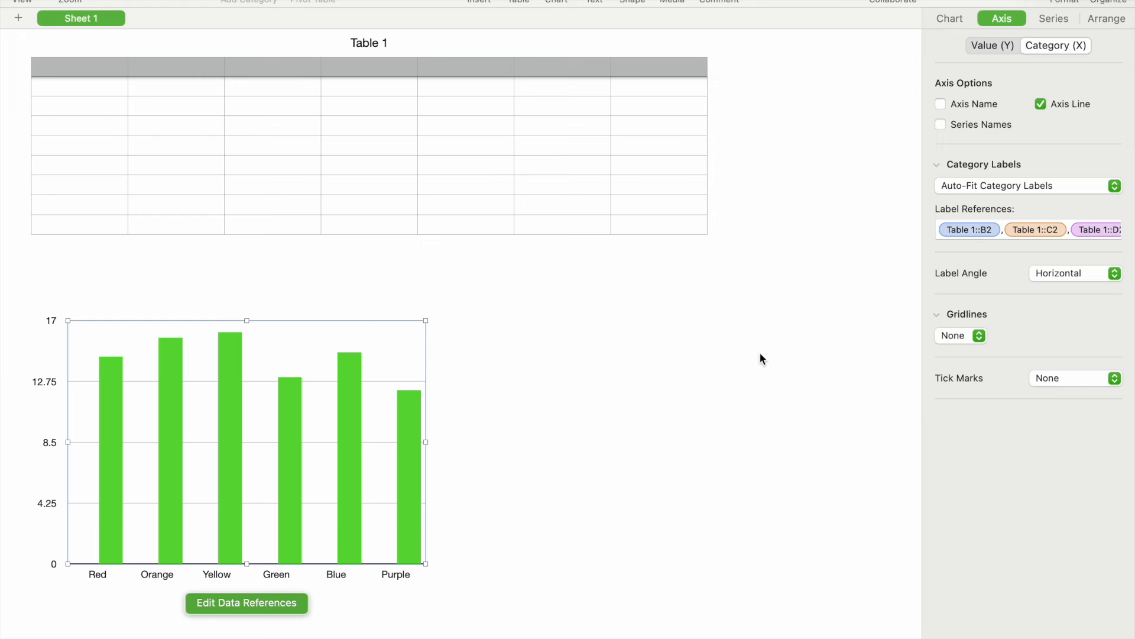
{"action": "left_click", "coordinate": [1054, 18]}
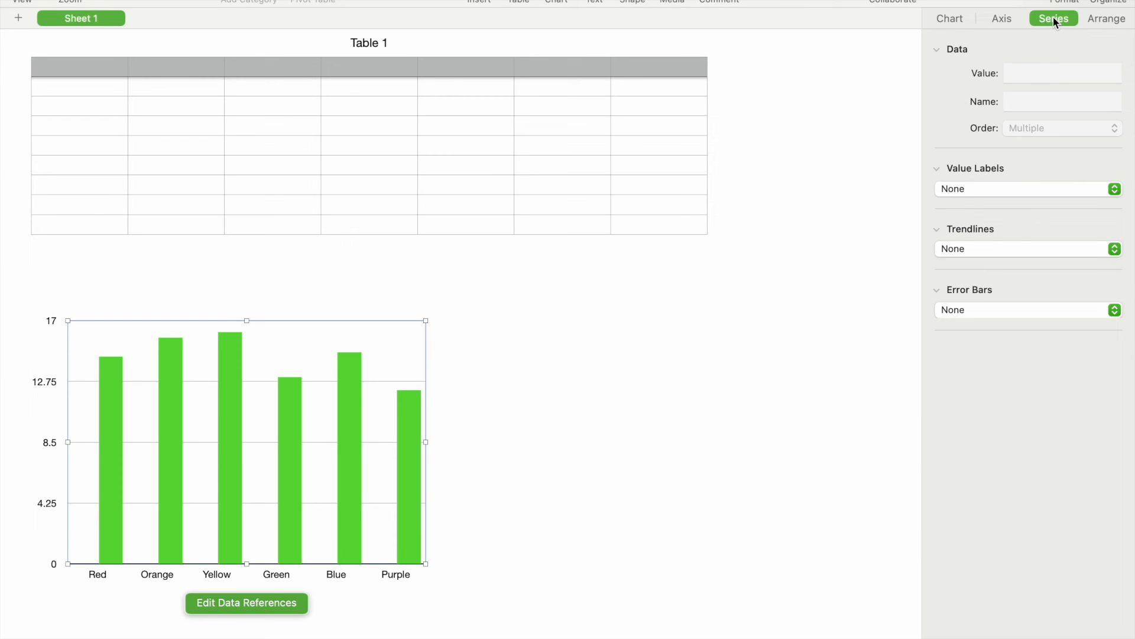
{"action": "left_click", "coordinate": [1020, 309]}
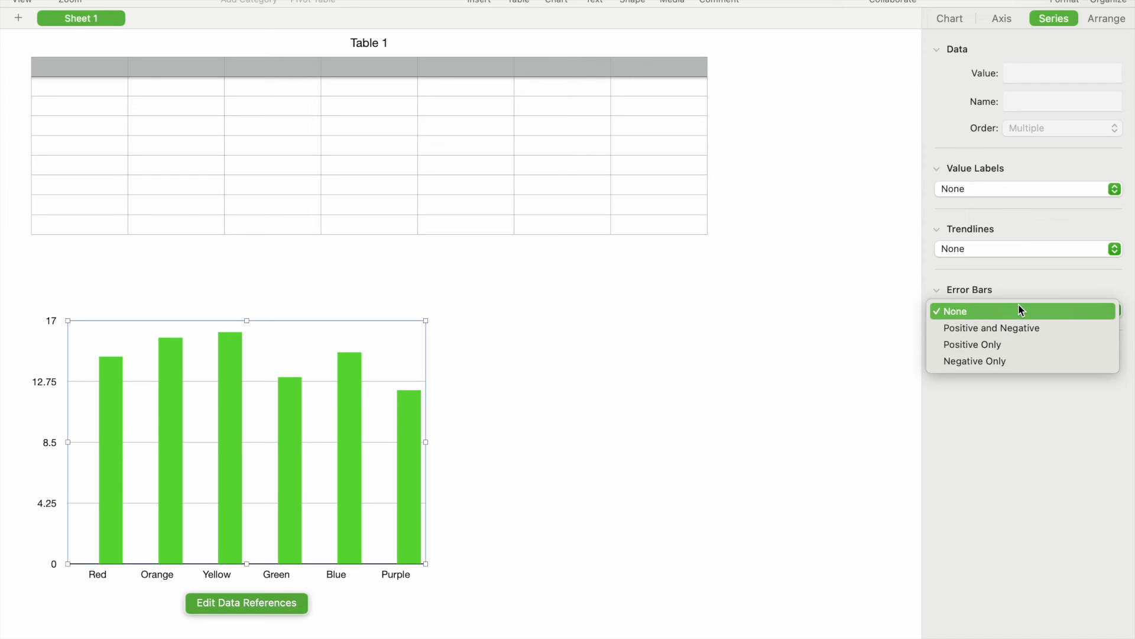
{"action": "left_click", "coordinate": [1010, 328]}
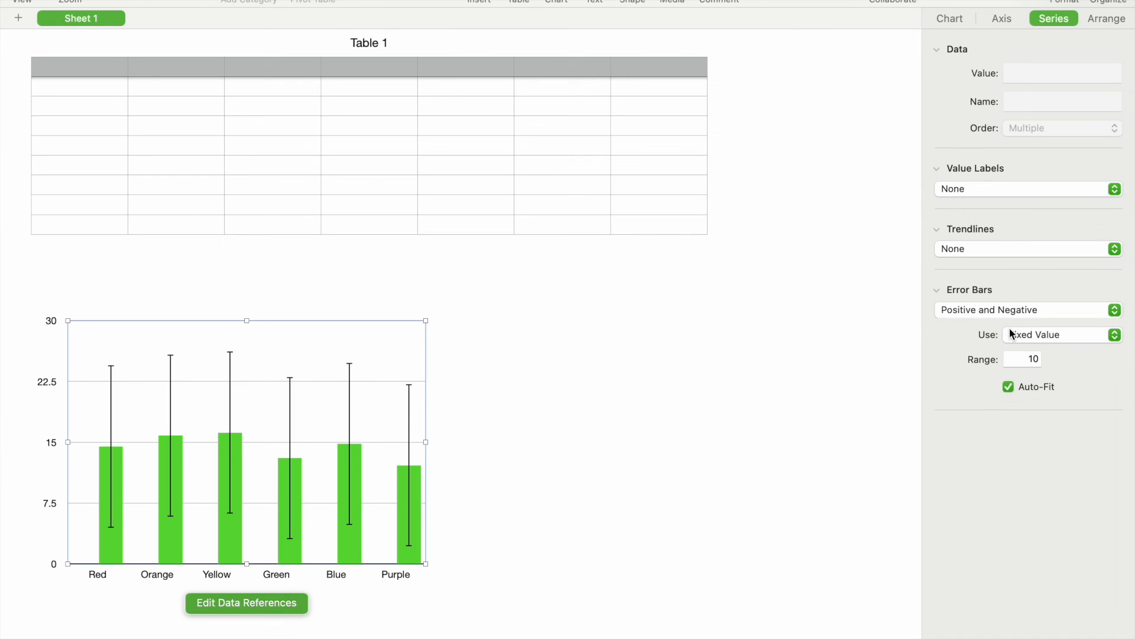
- Select the chart's error bars and set them to use custom values
{"action": "left_click", "coordinate": [259, 601]}
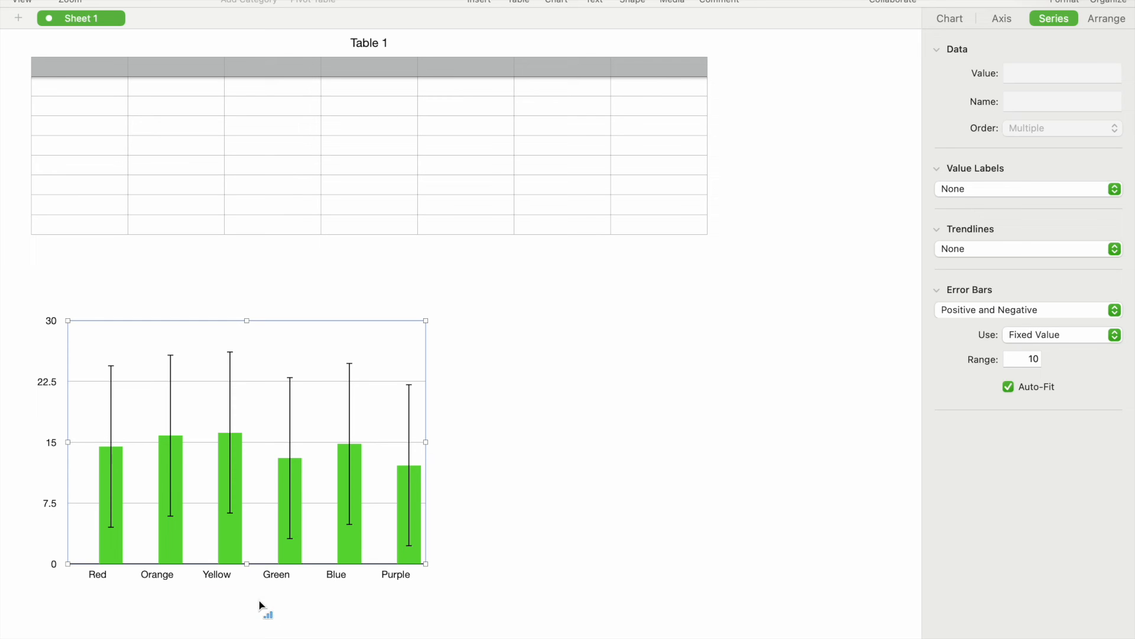
{"action": "scroll", "coordinate": [776, 465], "scroll_direction": "down", "scroll_amount": 3}
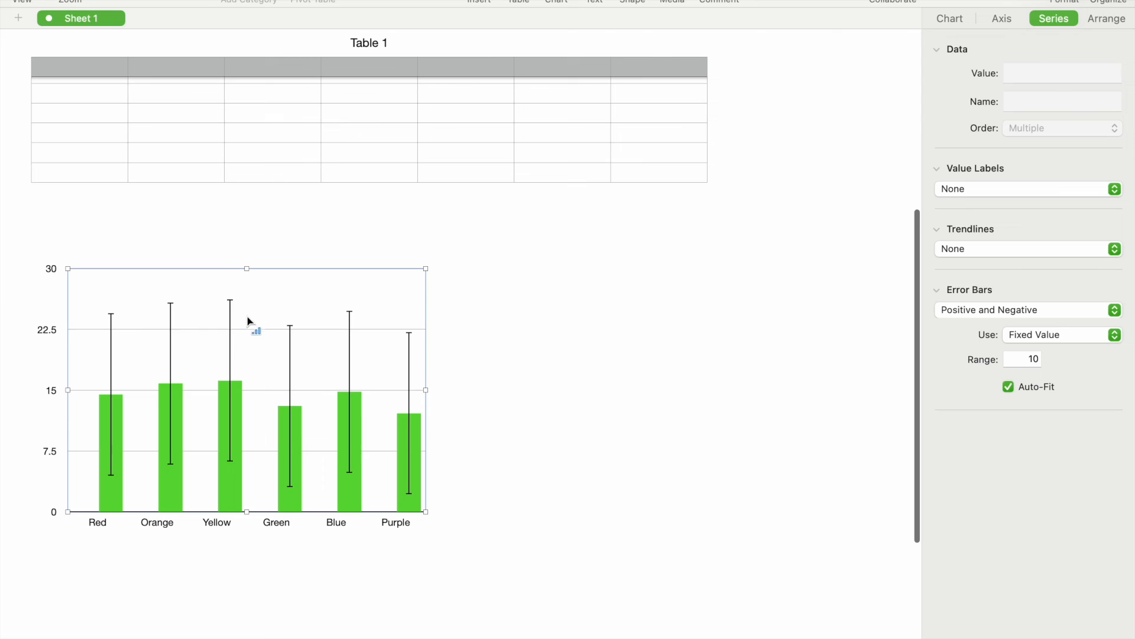
{"action": "left_click", "coordinate": [231, 308]}
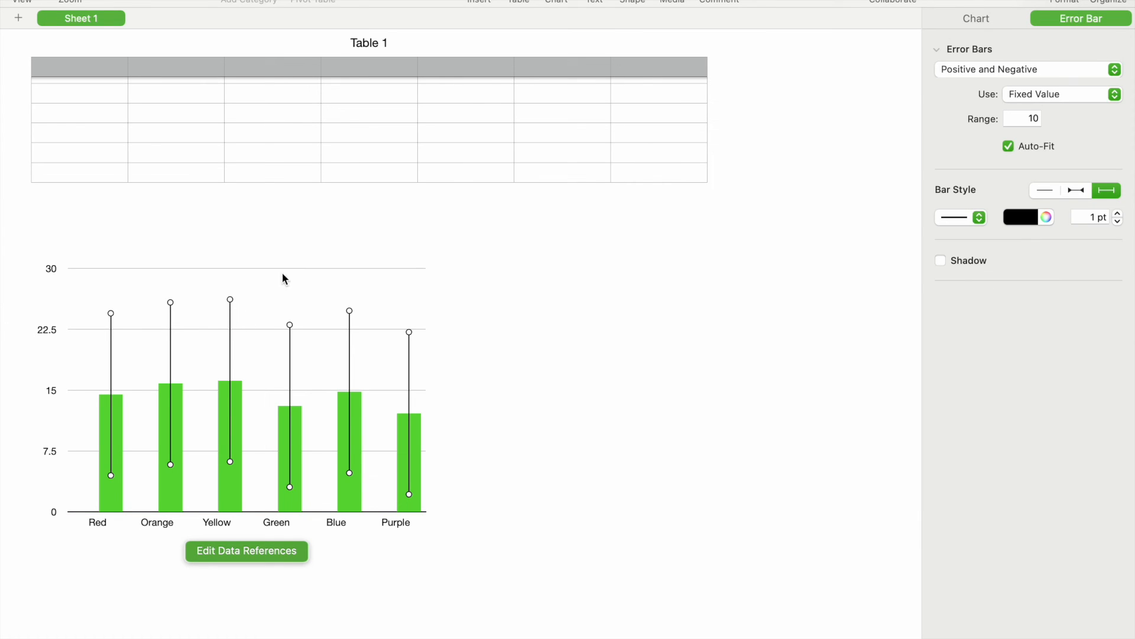
{"action": "left_click", "coordinate": [1085, 93]}
{"action": "left_click", "coordinate": [1055, 162]}
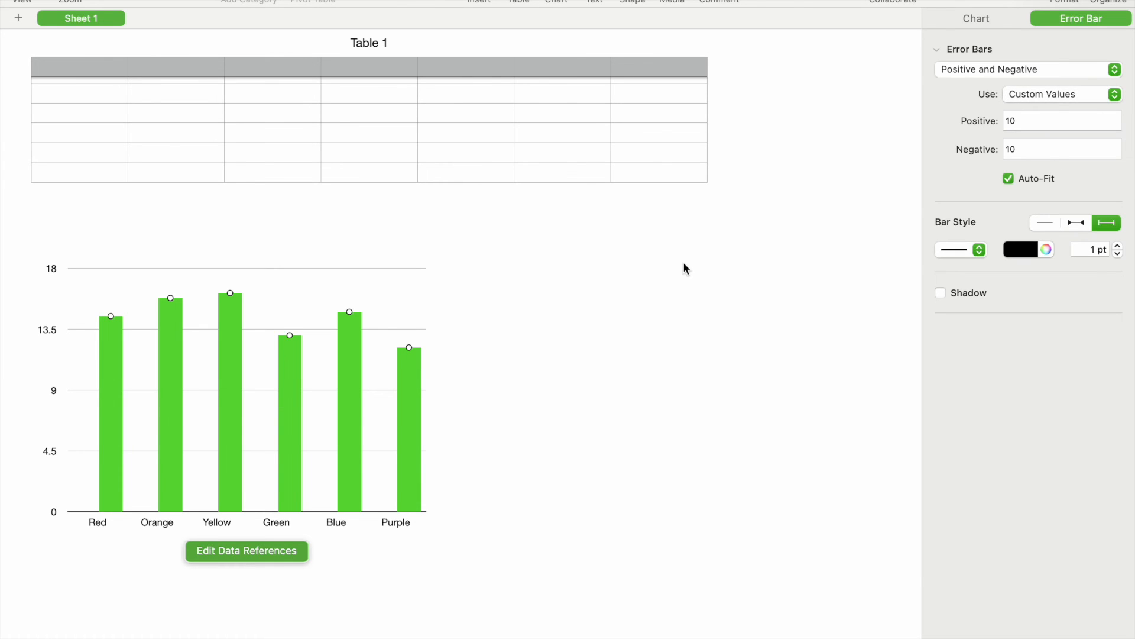
- Replace the positive error bar value with references to the 2 x SE cells B15 through G15 and apply them
{"action": "scroll", "coordinate": [684, 265], "scroll_direction": "up", "scroll_amount": 10}
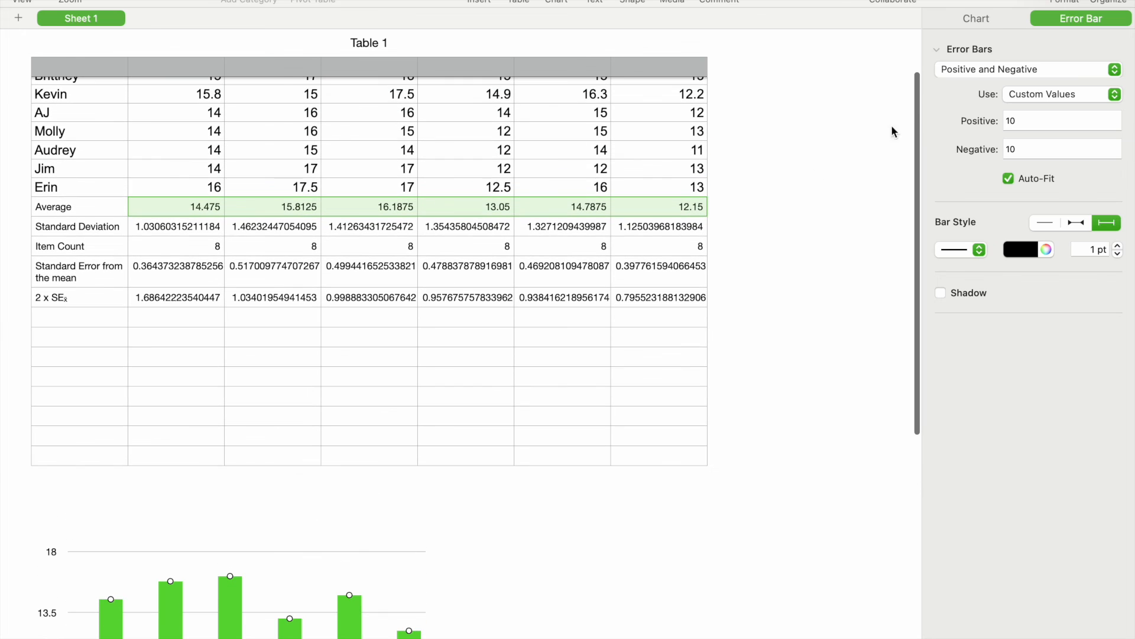
{"action": "left_click", "coordinate": [1047, 122]}
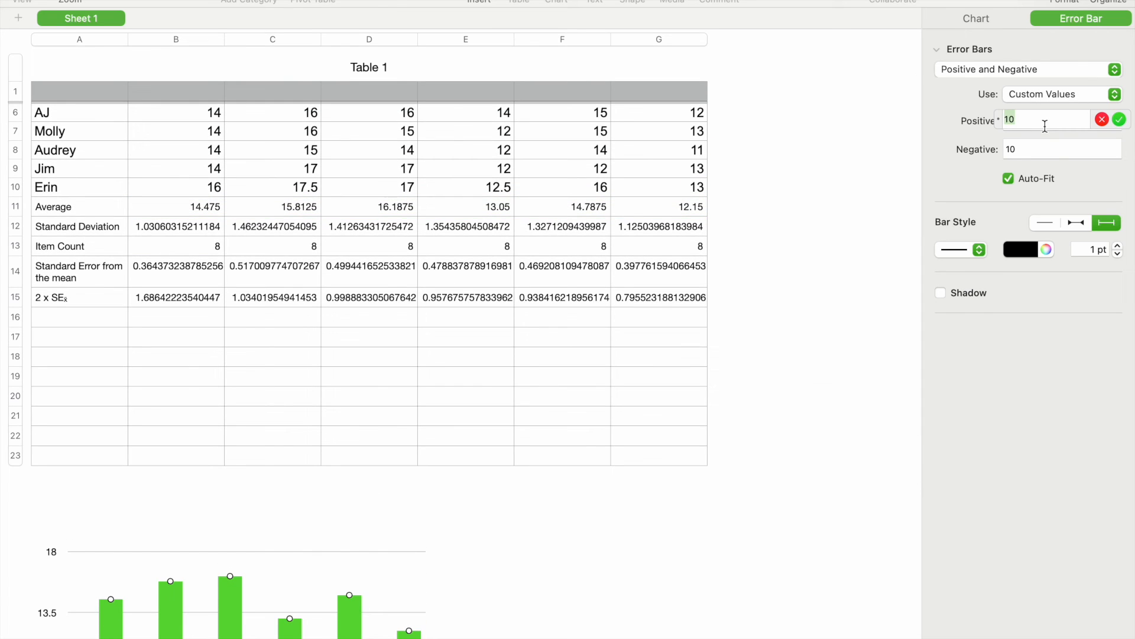
{"action": "key", "text": "BackSpace"}
{"action": "left_click", "coordinate": [175, 303]}
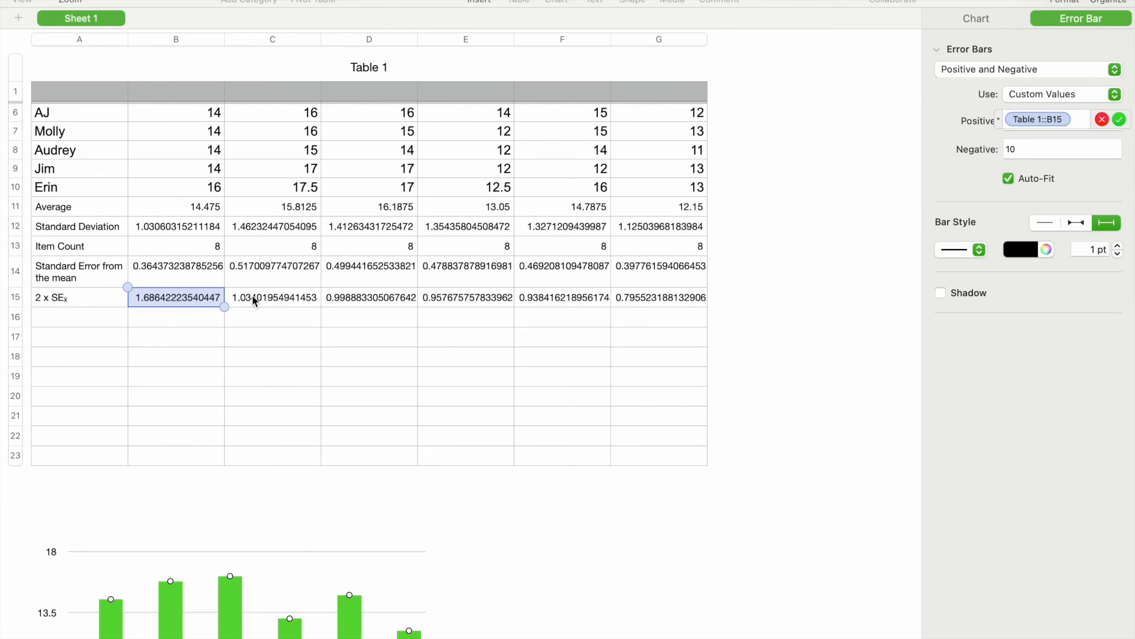
{"action": "left_click", "coordinate": [268, 296], "text": "super"}
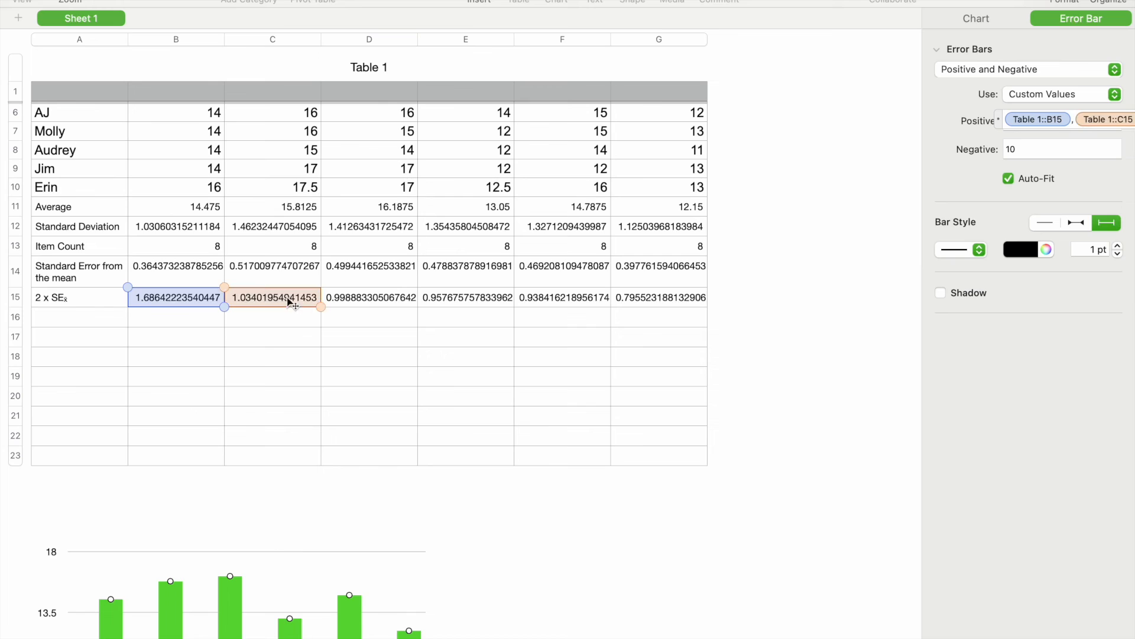
{"action": "left_click", "coordinate": [371, 296], "text": "super"}
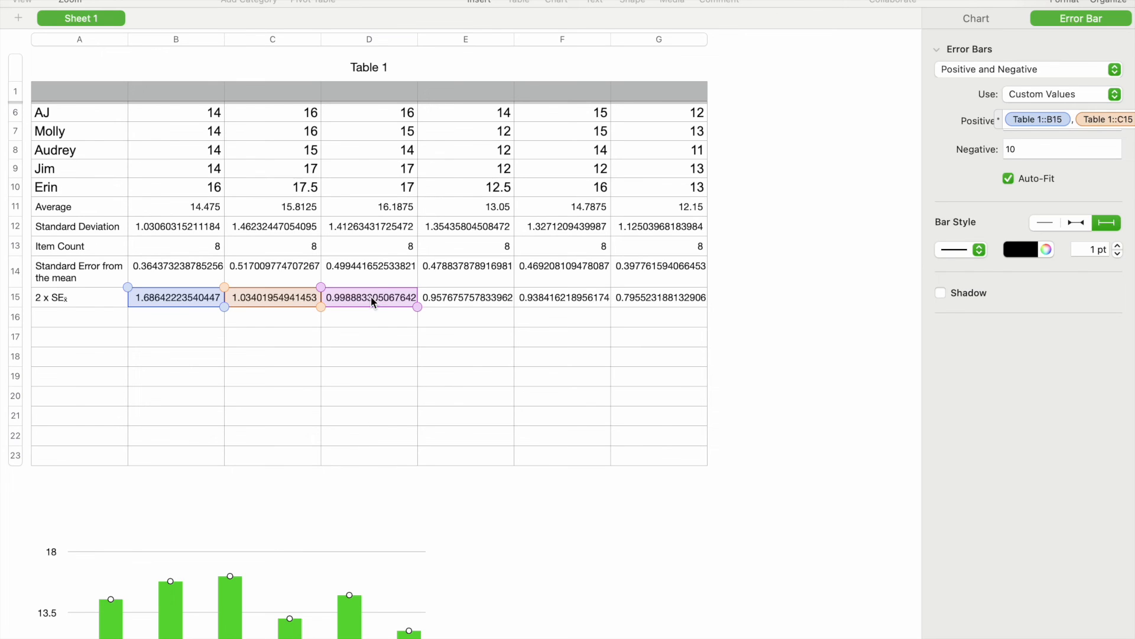
{"action": "left_click", "coordinate": [461, 295], "text": "super"}
{"action": "left_click", "coordinate": [545, 299], "text": "super"}
{"action": "left_click", "coordinate": [647, 293], "text": "super"}
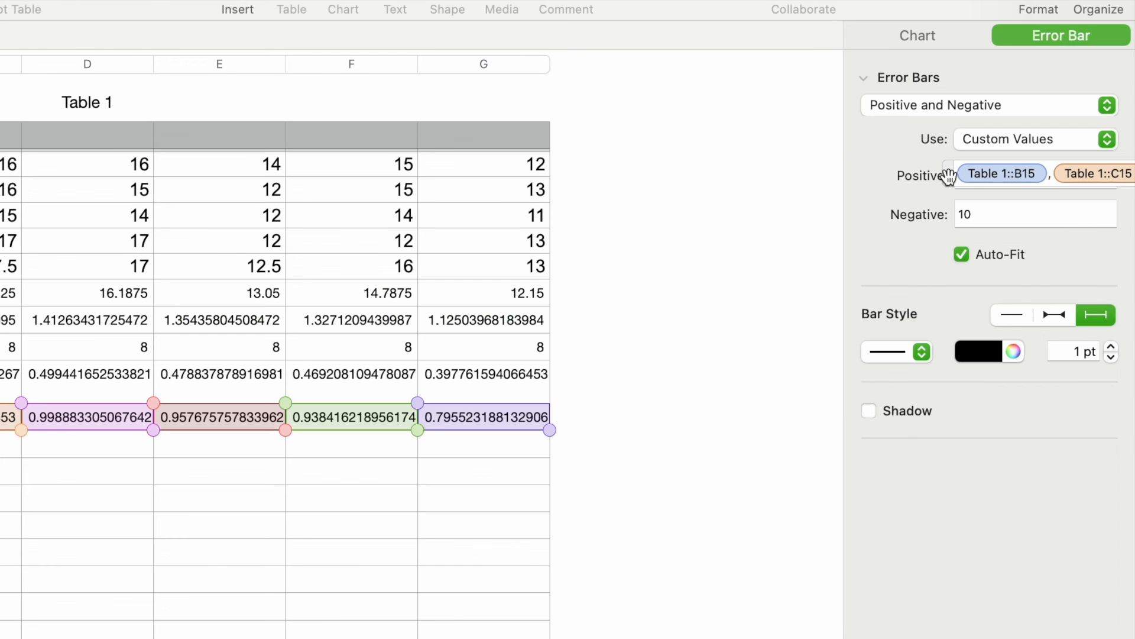
{"action": "left_click", "coordinate": [997, 121]}
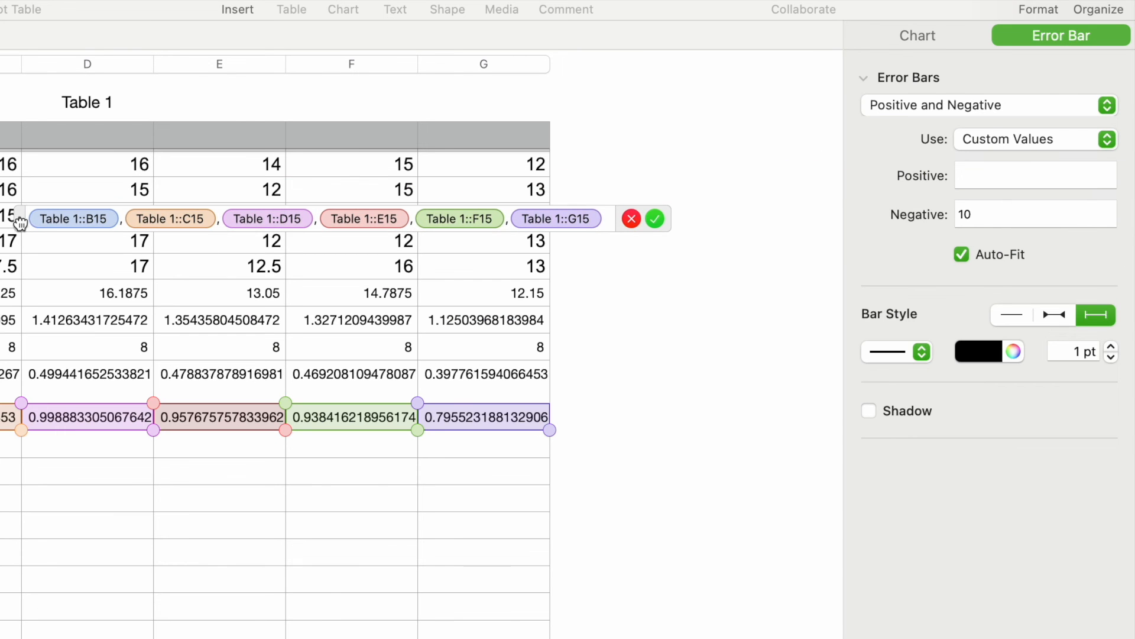
{"action": "left_click", "coordinate": [656, 219]}
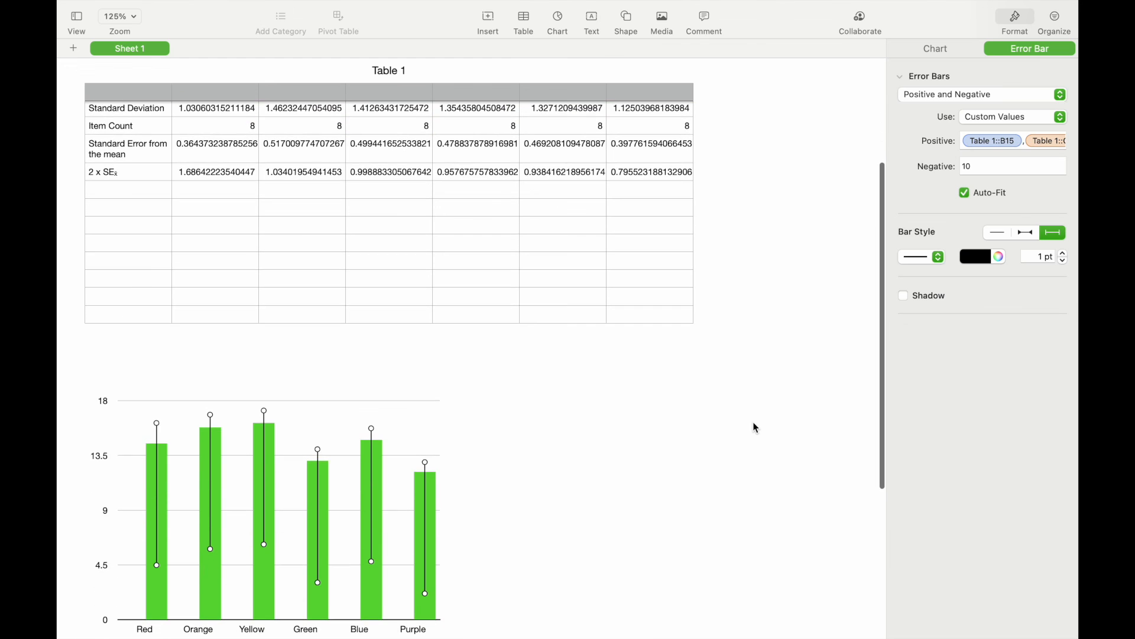
- Replace the negative error bar value with references to the 2 x SE cells B15 through G15, apply them and deselect the chart
{"action": "scroll", "coordinate": [753, 421], "scroll_direction": "up", "scroll_amount": 5}
{"action": "left_click", "coordinate": [975, 166]}
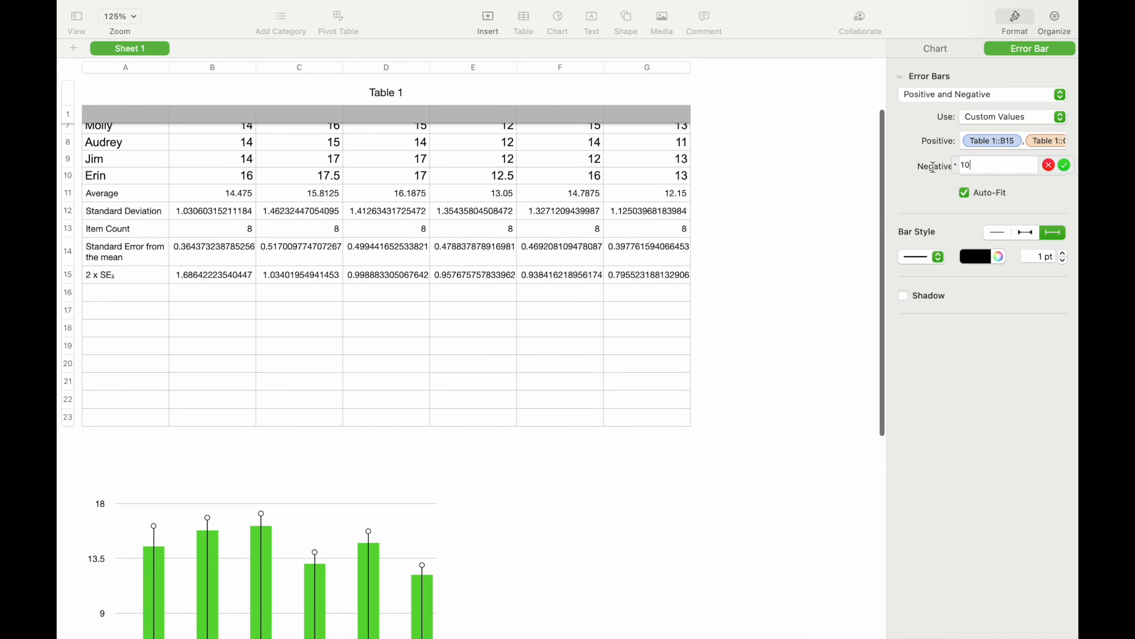
{"action": "key", "text": "BackSpace"}
{"action": "key", "text": "BackSpace"}
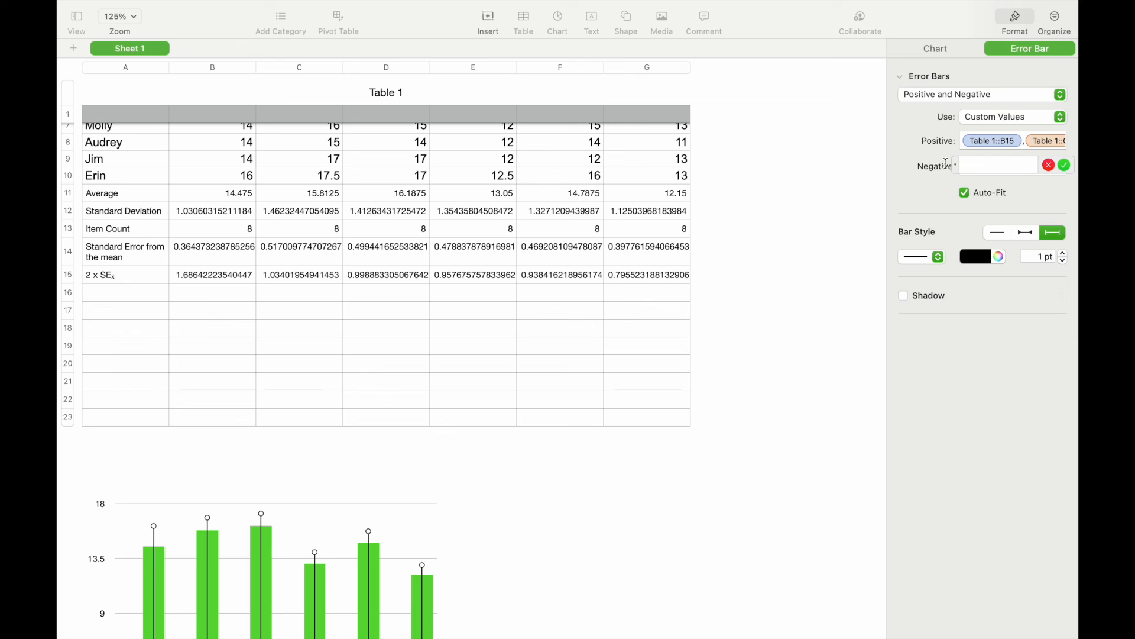
{"action": "left_click", "coordinate": [204, 274]}
{"action": "left_click", "coordinate": [304, 273], "text": "super"}
{"action": "left_click", "coordinate": [395, 279], "text": "super"}
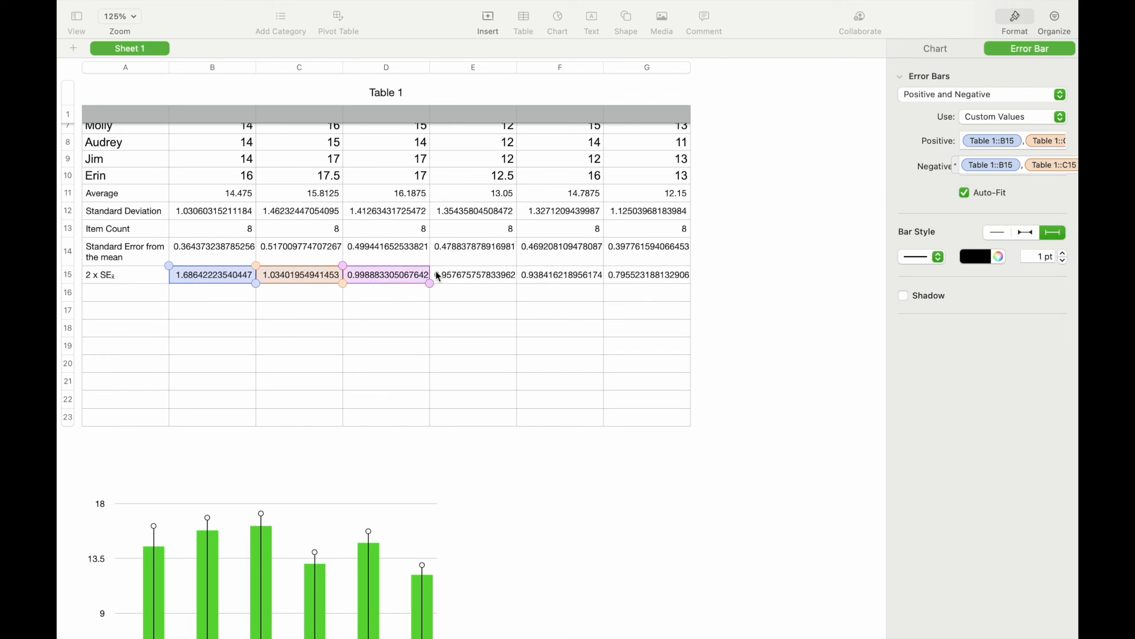
{"action": "left_click", "coordinate": [469, 275], "text": "super"}
{"action": "left_click", "coordinate": [561, 275], "text": "super"}
{"action": "left_click", "coordinate": [637, 280], "text": "super"}
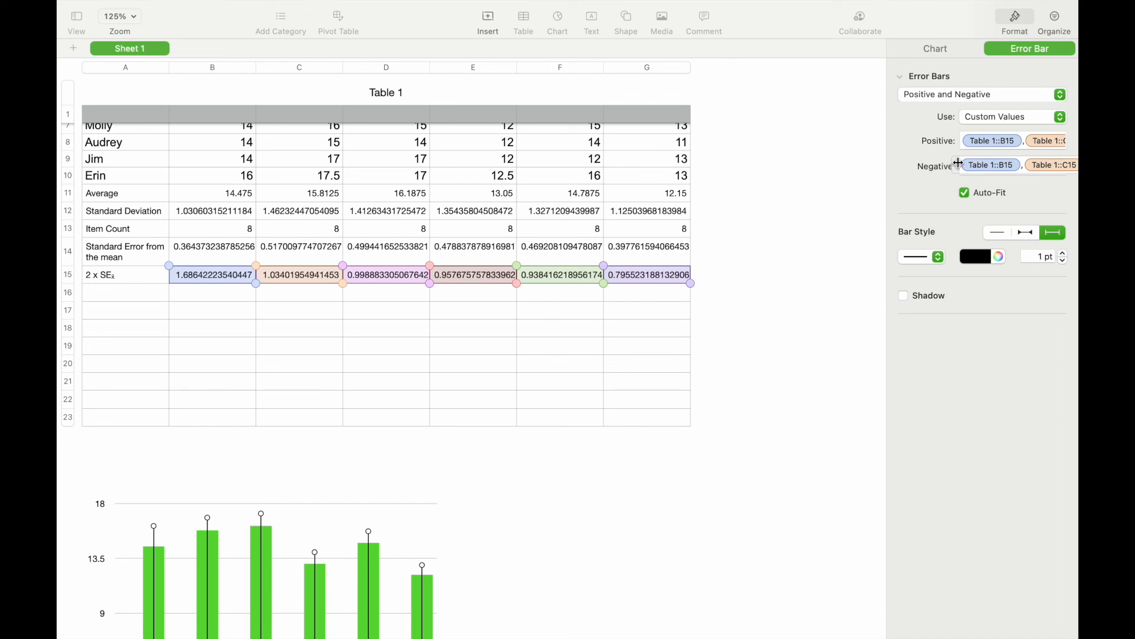
{"action": "left_click", "coordinate": [958, 166]}
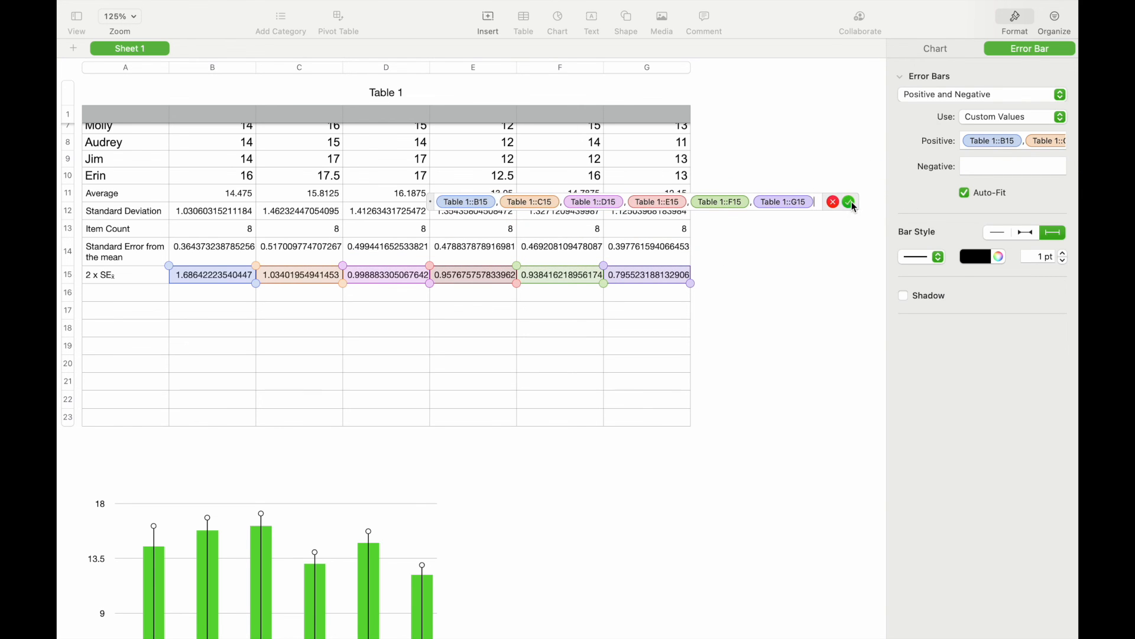
{"action": "left_click", "coordinate": [850, 203]}
{"action": "left_click", "coordinate": [769, 476]}
{"action": "scroll", "coordinate": [769, 476], "scroll_direction": "down", "scroll_amount": 3}
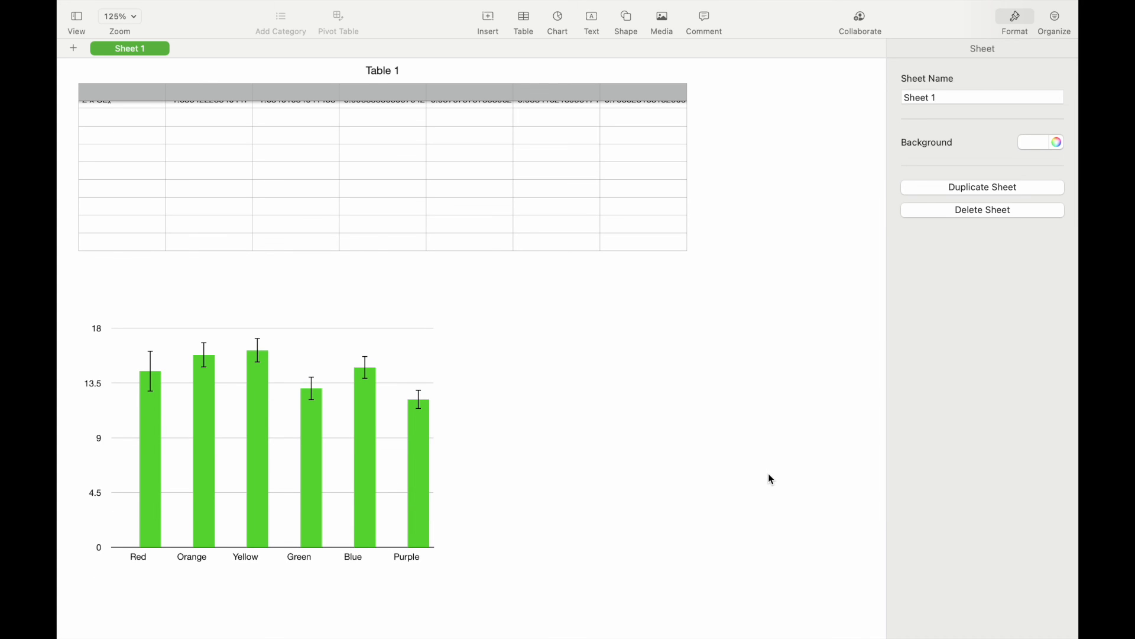
{"action": "scroll", "coordinate": [657, 376], "scroll_direction": "down", "scroll_amount": 2}
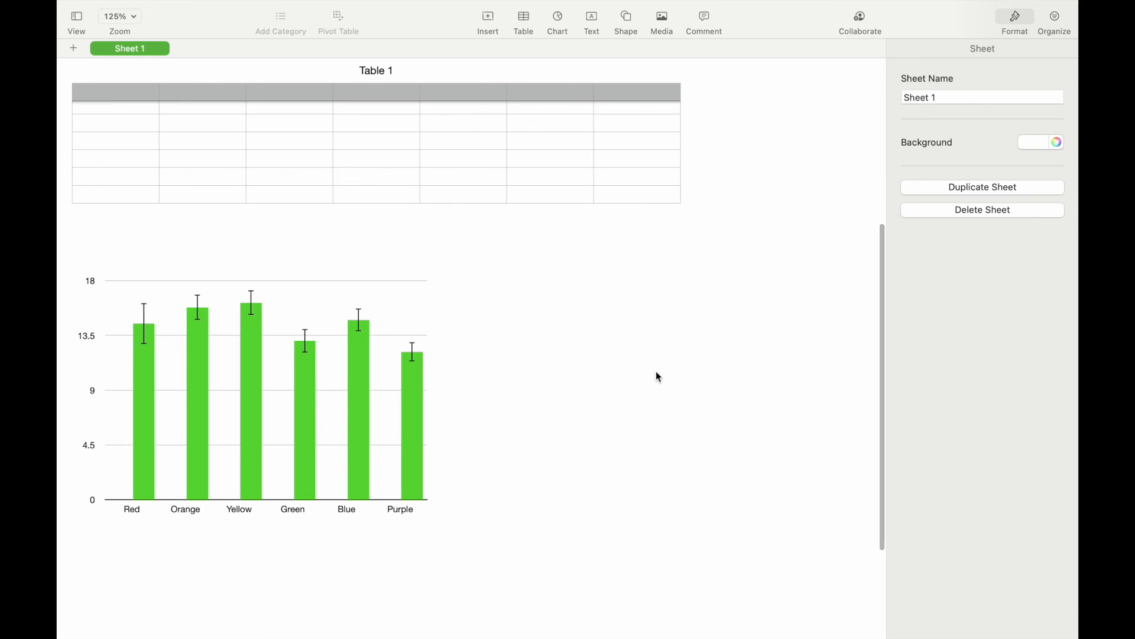
{"action": "scroll", "coordinate": [658, 376], "scroll_direction": "down", "scroll_amount": 3}
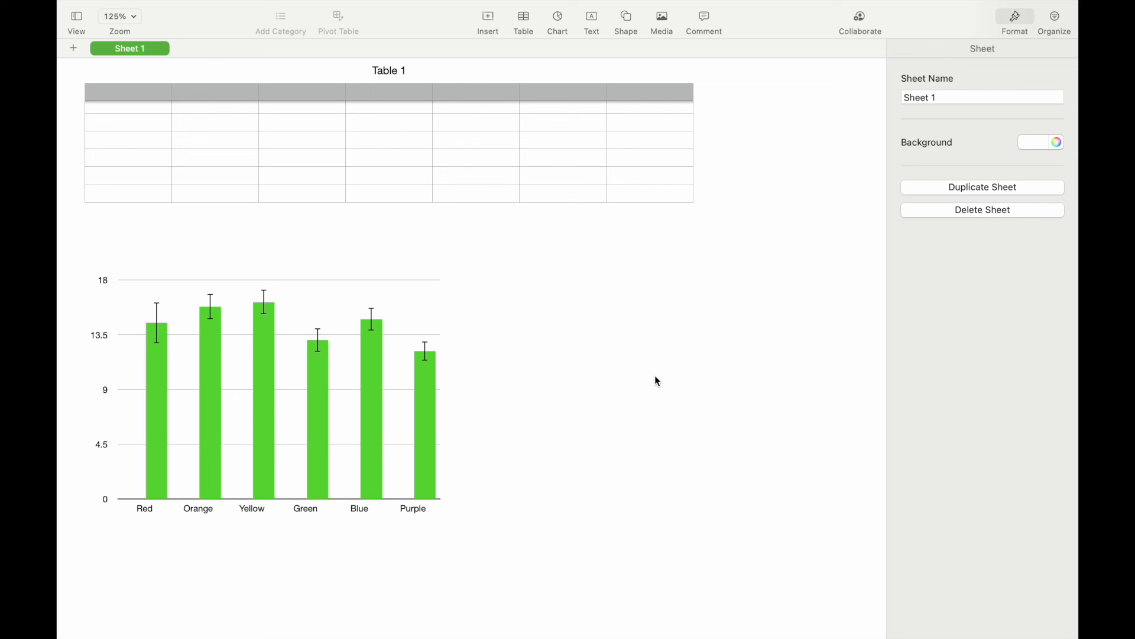
{"action": "mouse_move", "coordinate": [684, 3]}
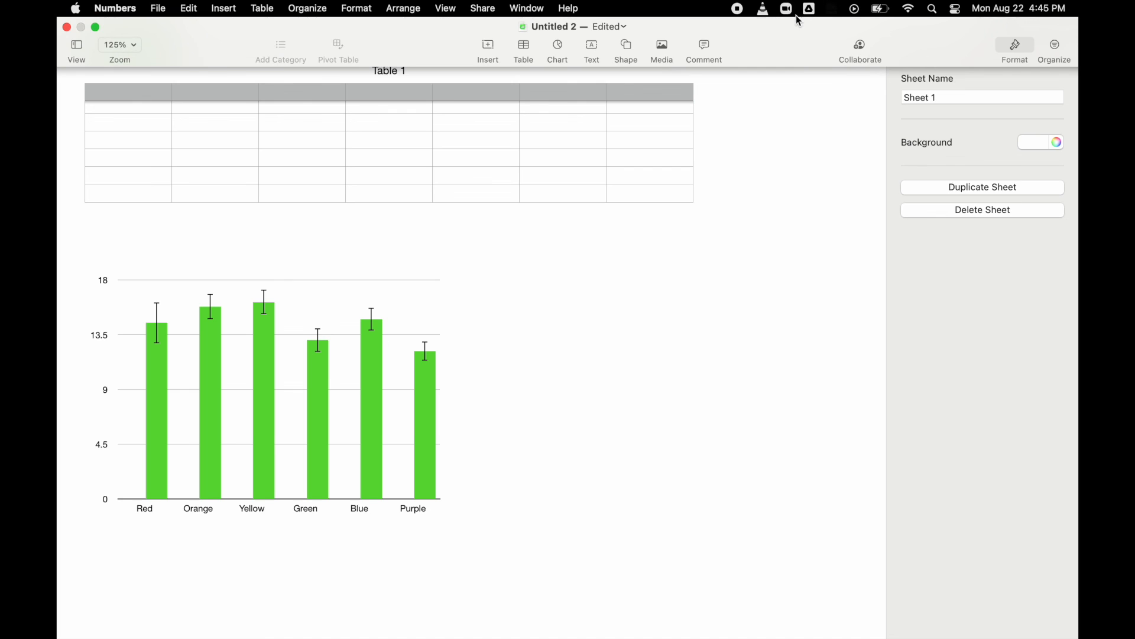